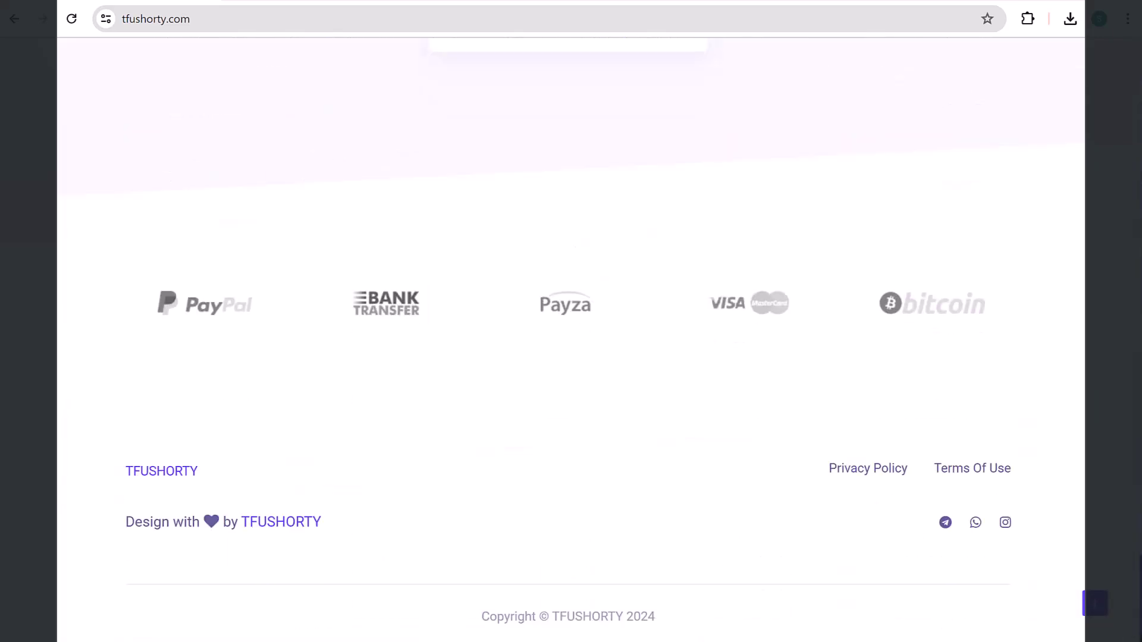
drag(828, 468, 1024, 557)
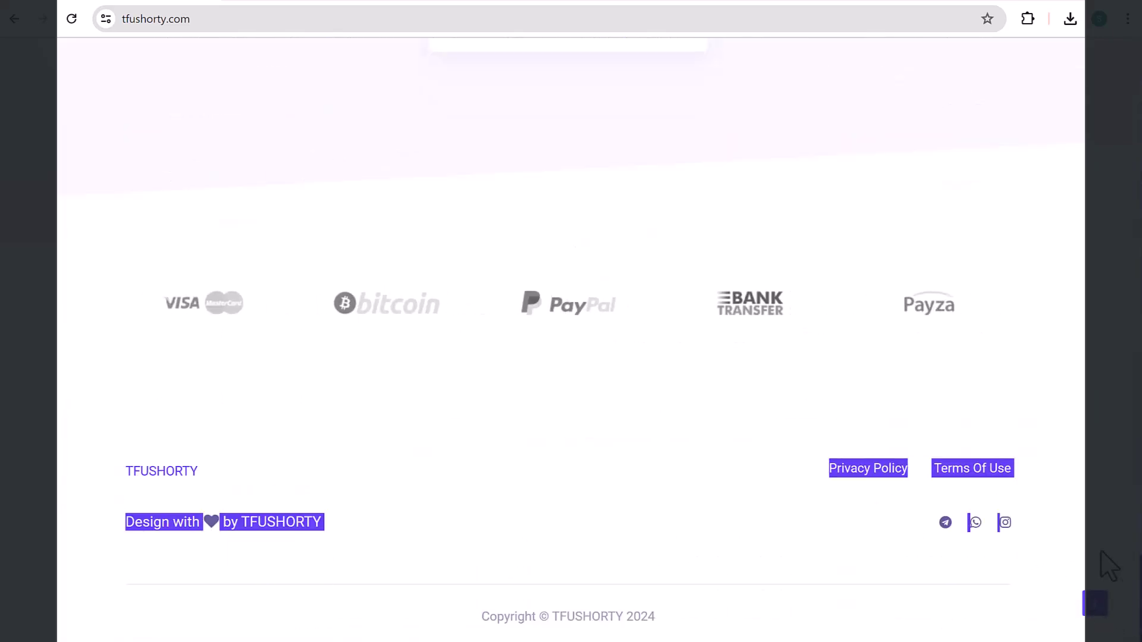
click(1110, 564)
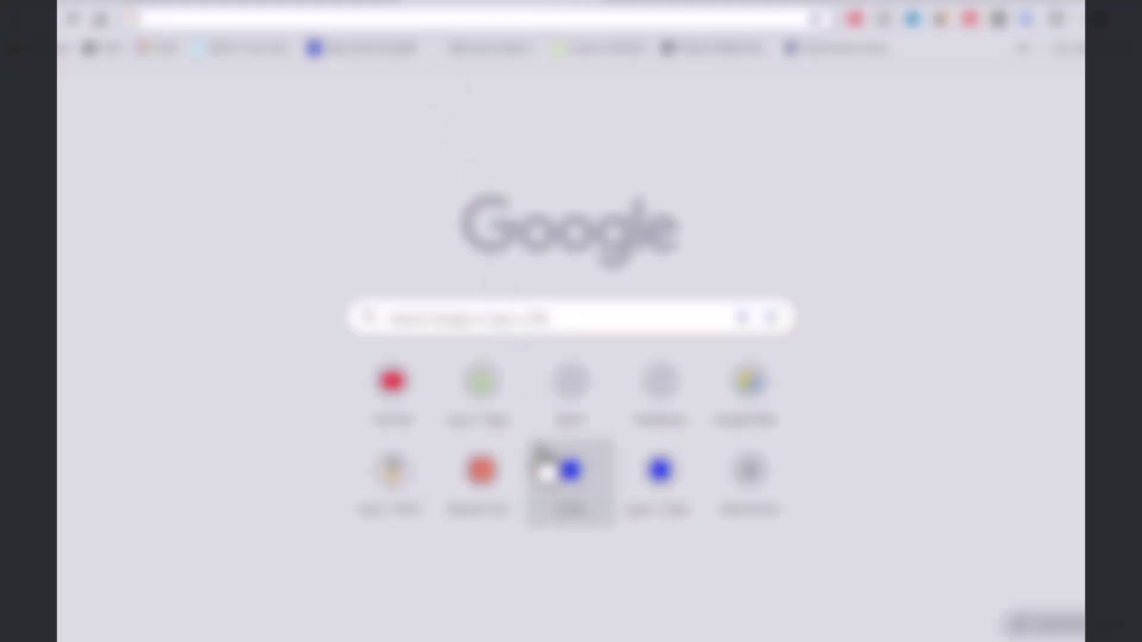
- Go to the Blogger posts list and open the July 1 draft containing the TFU SHORTY logo
key(ctrl+v)
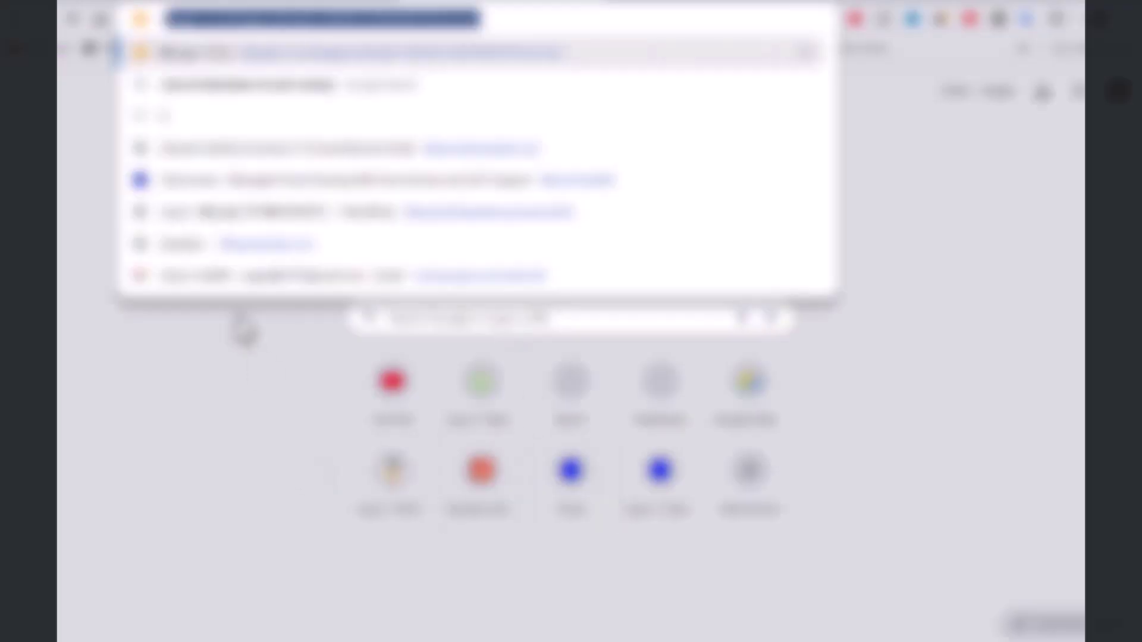
key(Return)
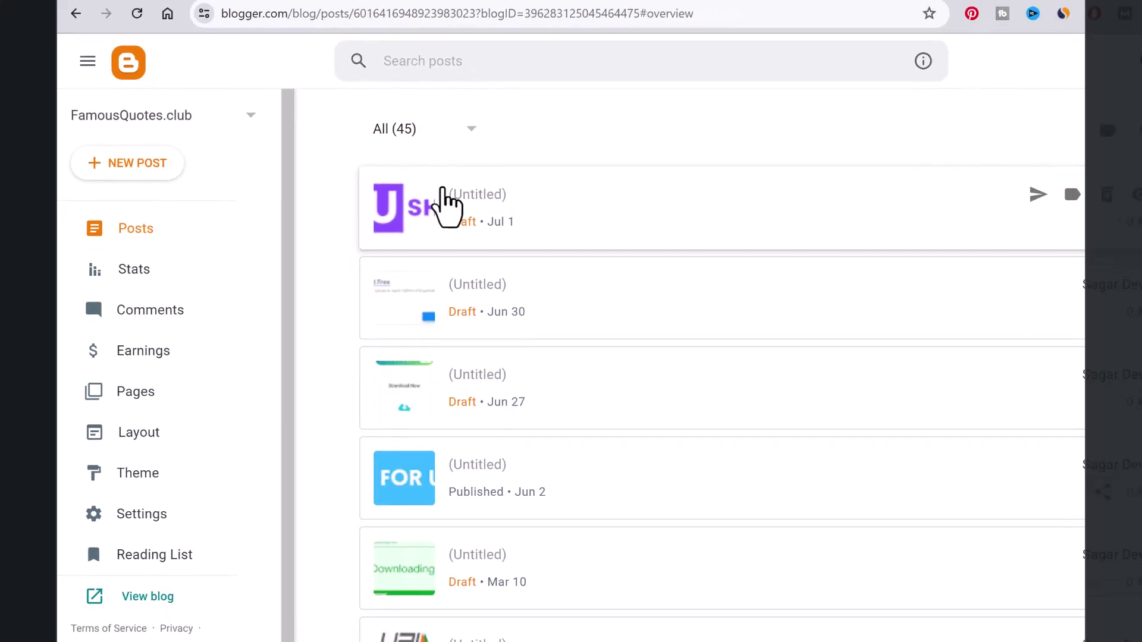
click(443, 202)
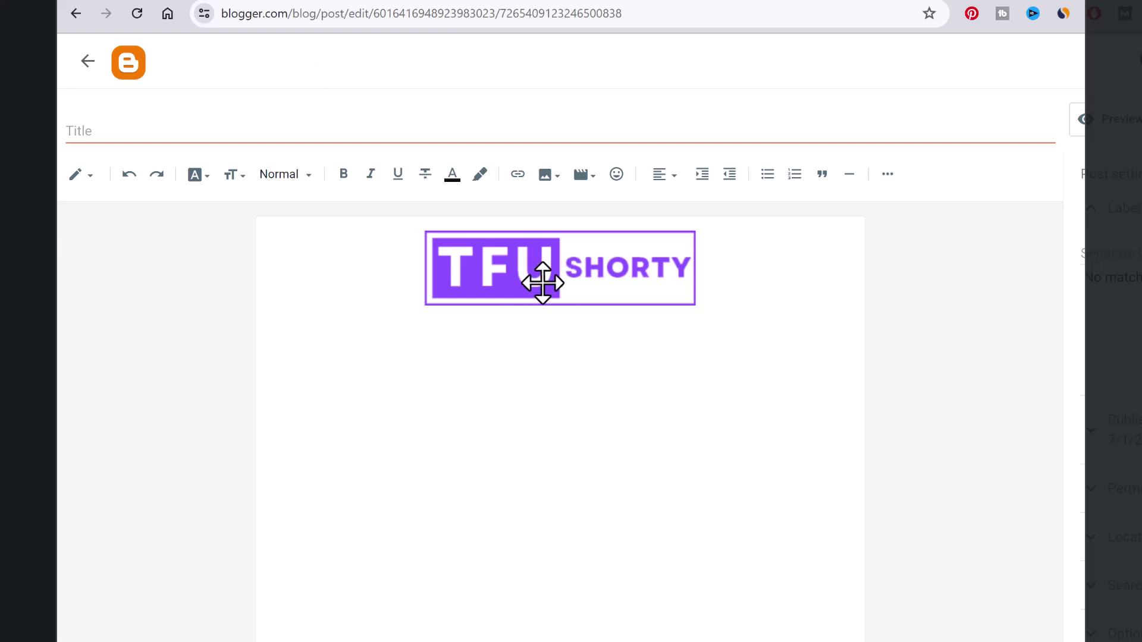
click(76, 56)
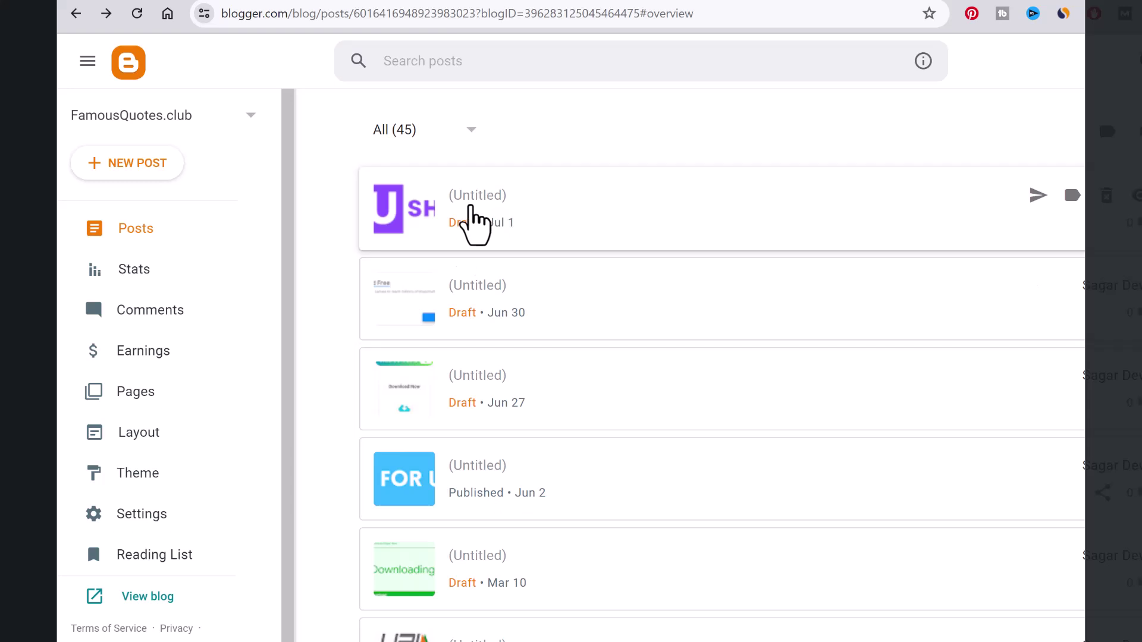
click(476, 224)
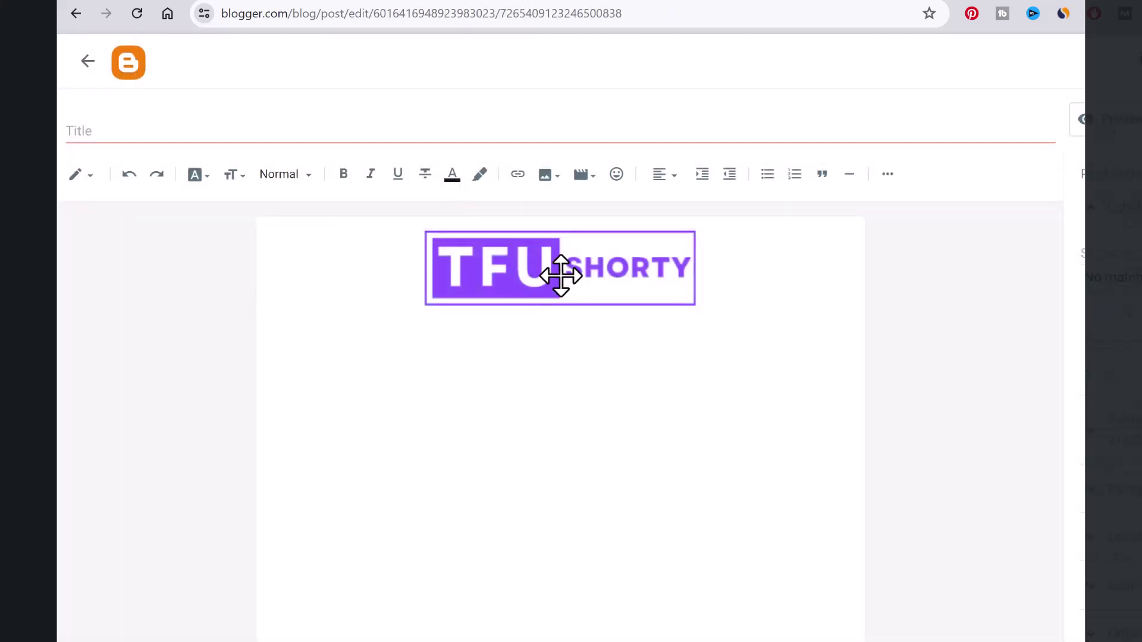
- Copy the full link address of the TFU SHORTY logo image in the draft post
click(560, 273)
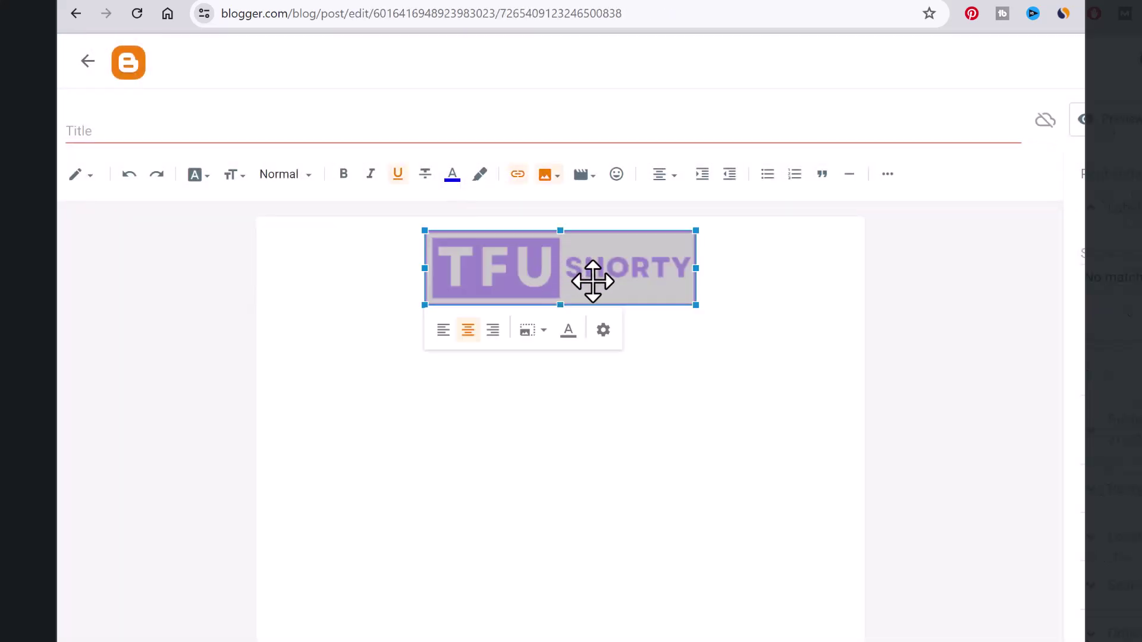
click(519, 178)
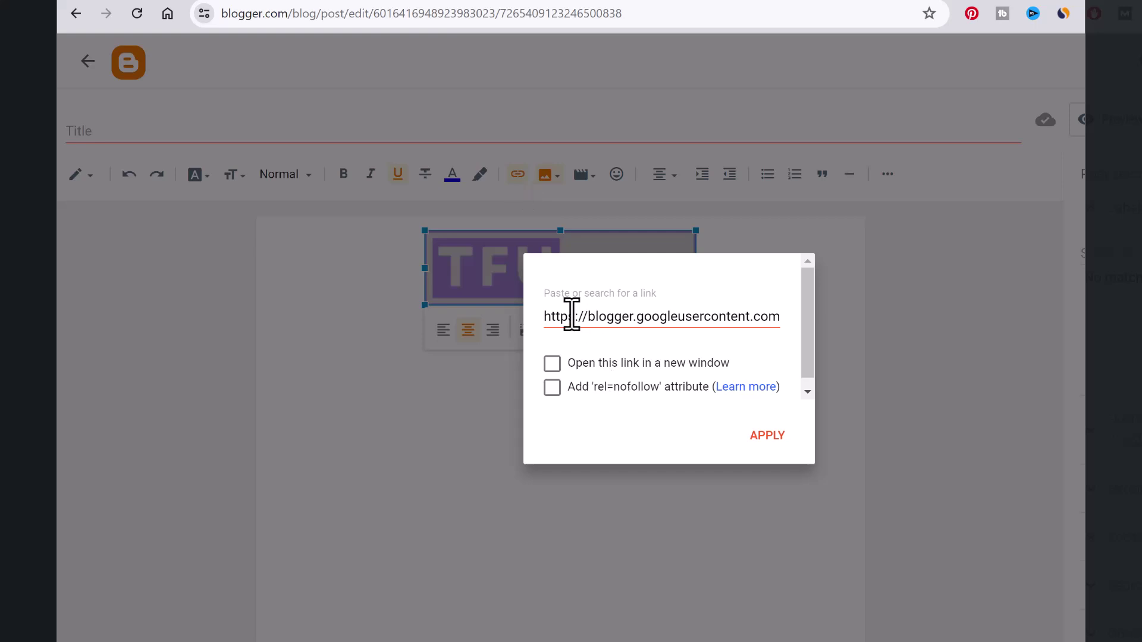
drag(547, 318, 966, 359)
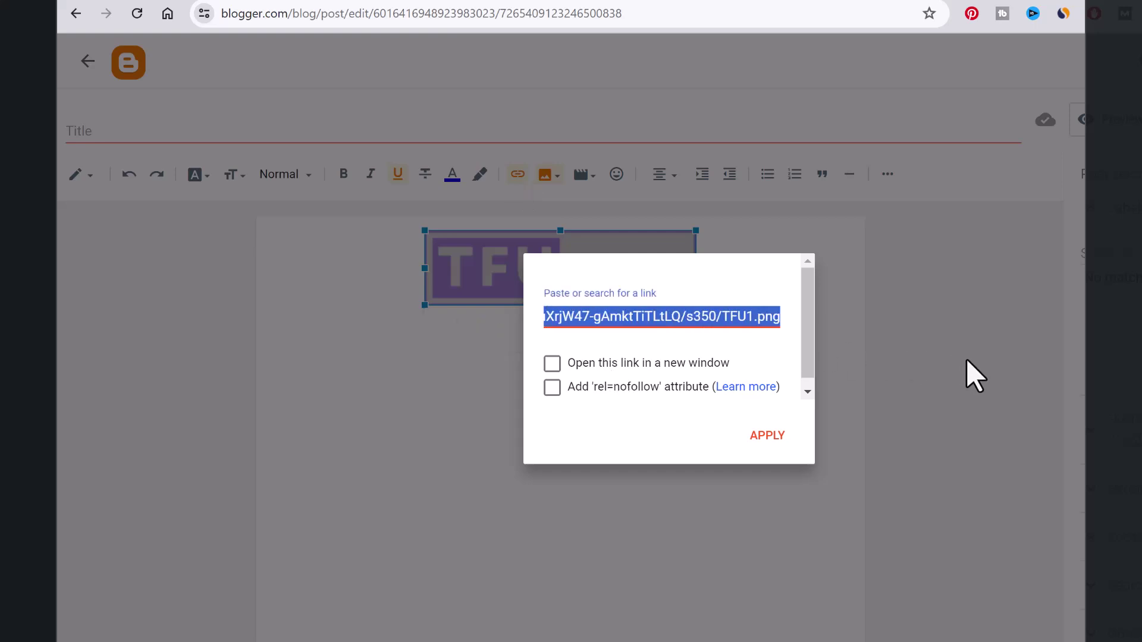
right_click(741, 315)
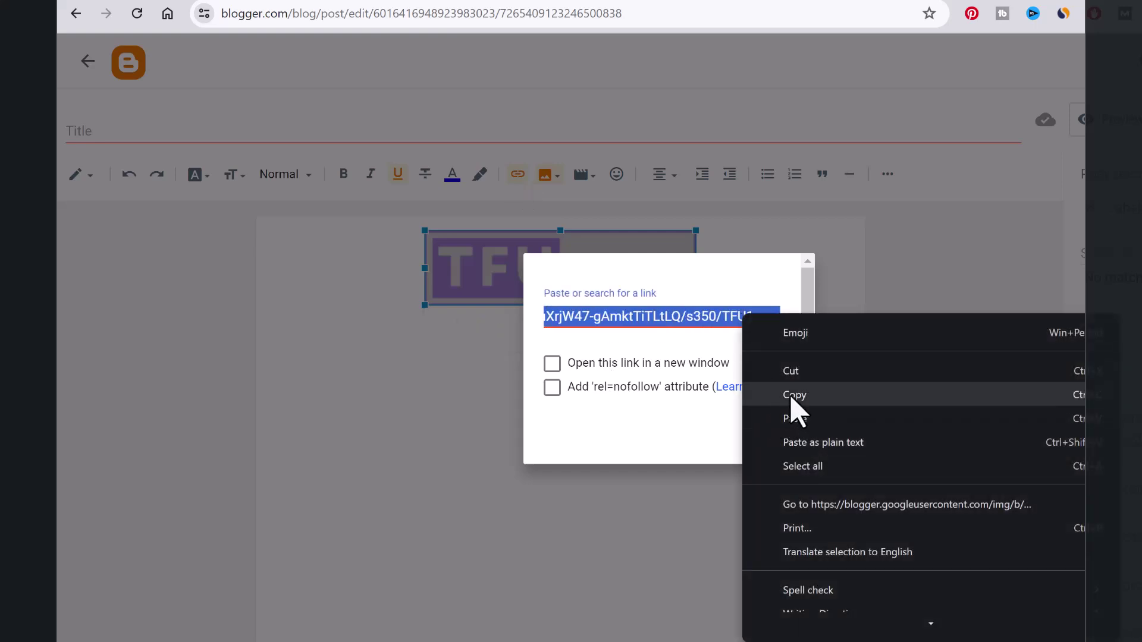
click(786, 392)
click(819, 423)
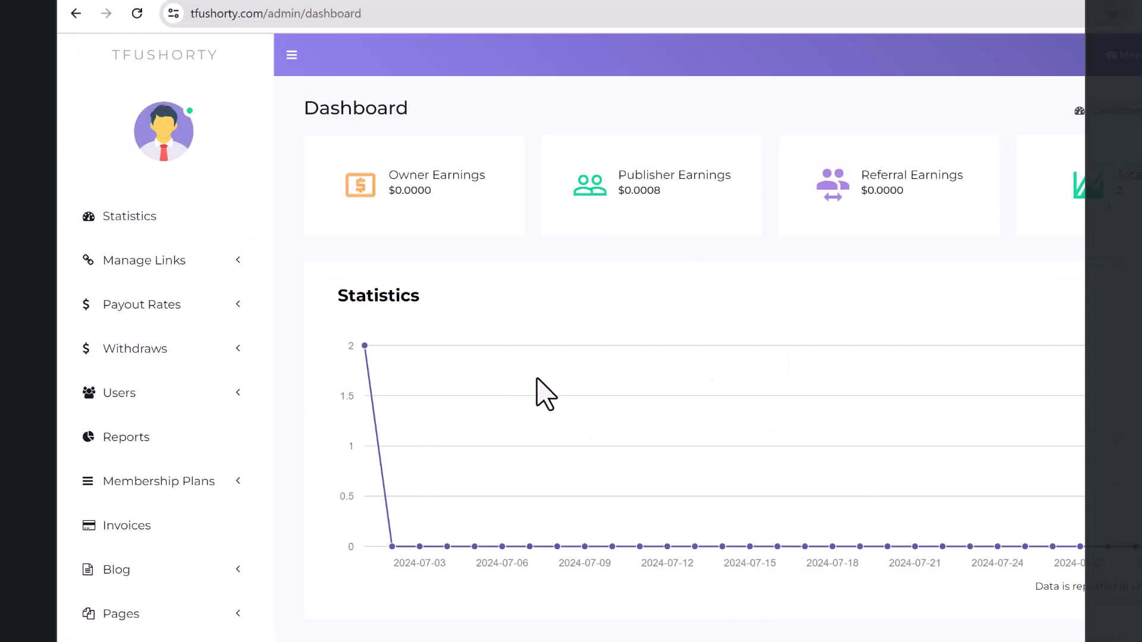
- Switch to the TFUSHORTY admin dashboard and open the Design section of the site settings
scroll(357, 599, down, 4)
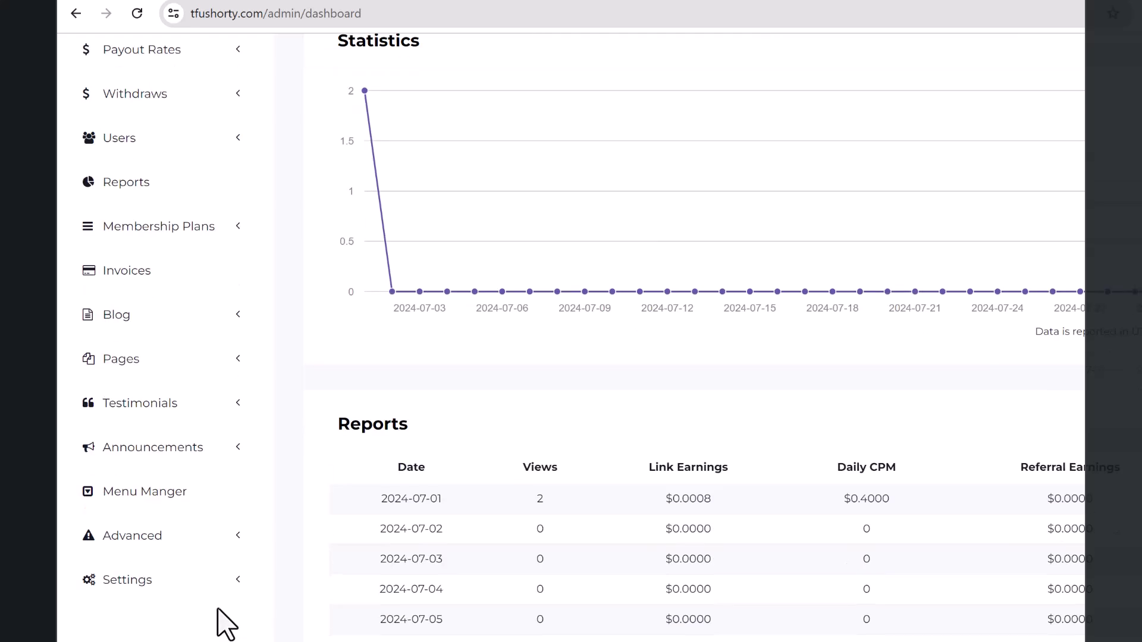
click(208, 595)
scroll(223, 612, down, 3)
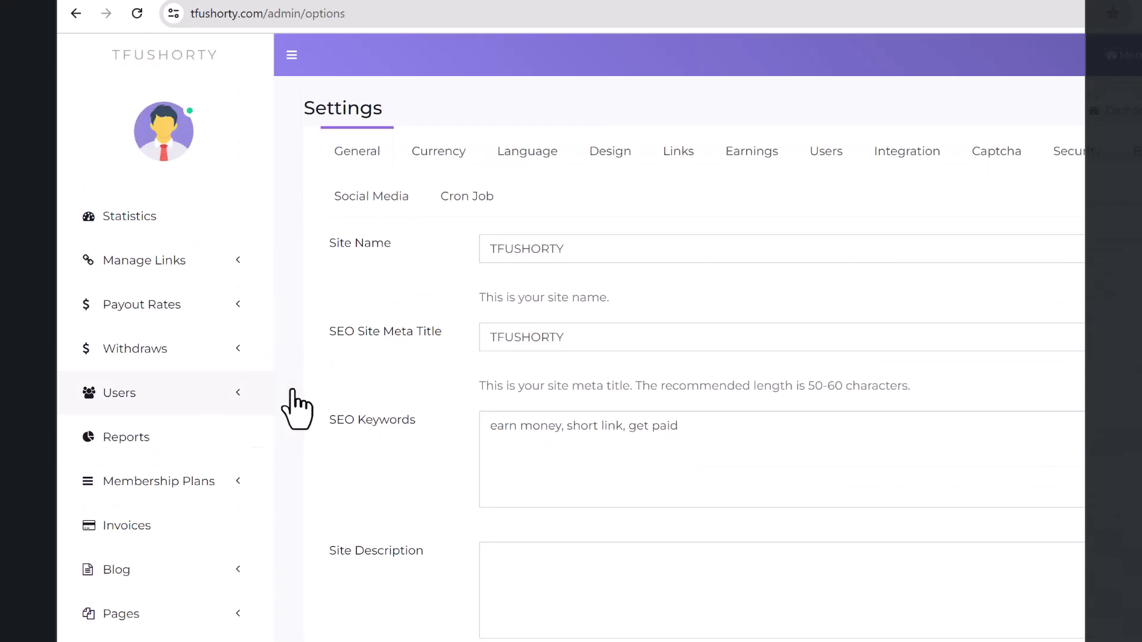
click(608, 179)
scroll(605, 168, down, 7)
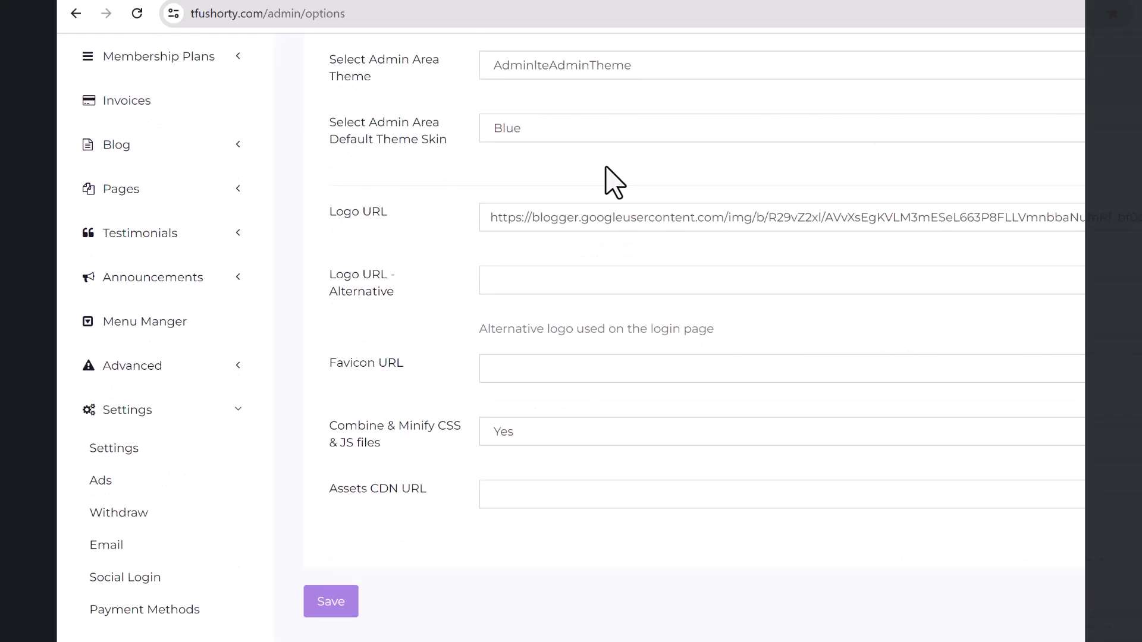
- Replace the Logo URL with the copied Blogger image link and save the settings
drag(329, 220, 388, 216)
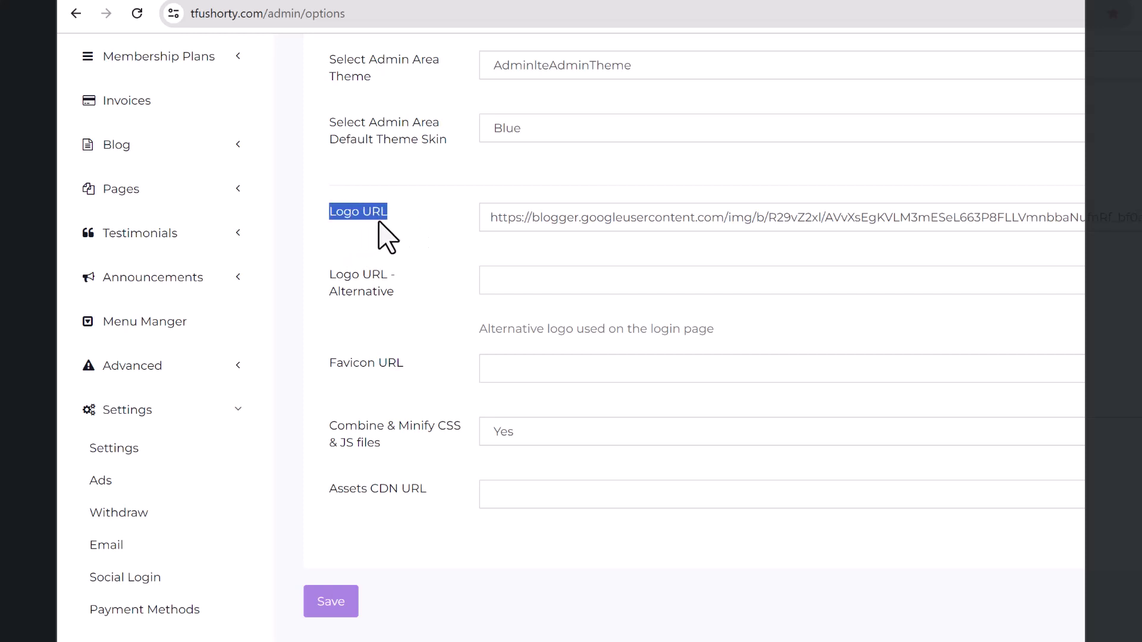
drag(492, 221, 1136, 262)
right_click(1126, 217)
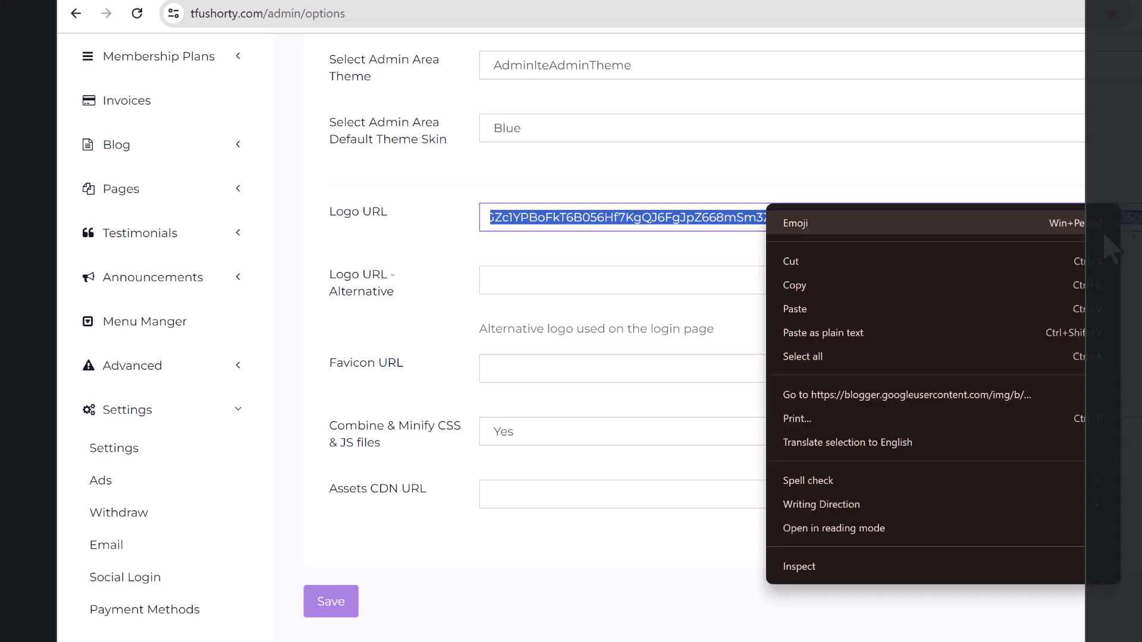
click(832, 316)
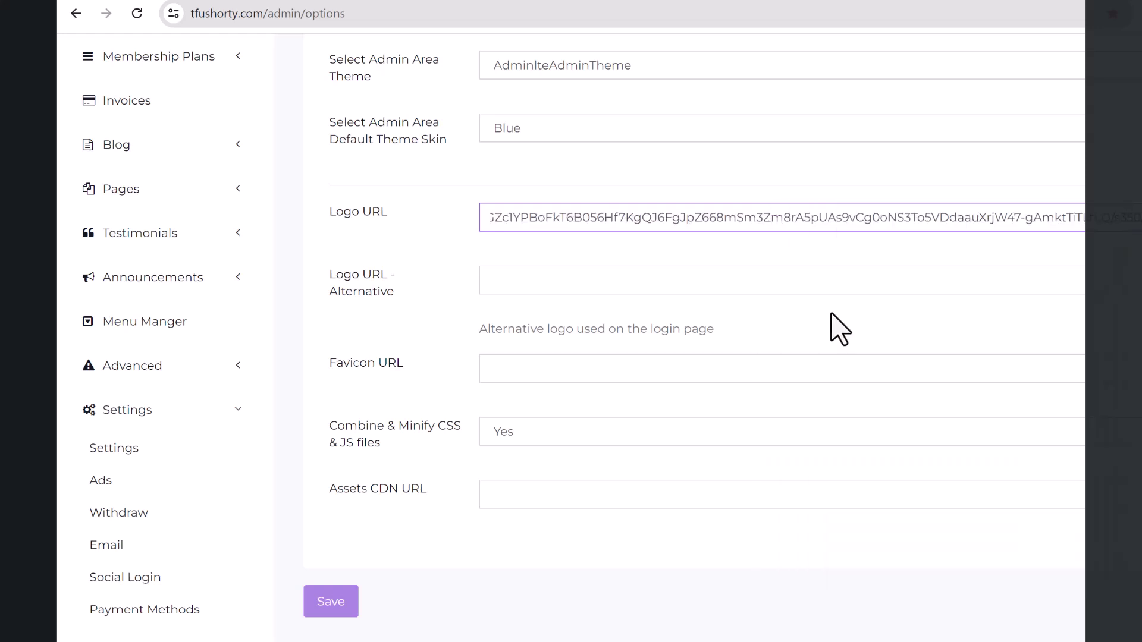
click(325, 612)
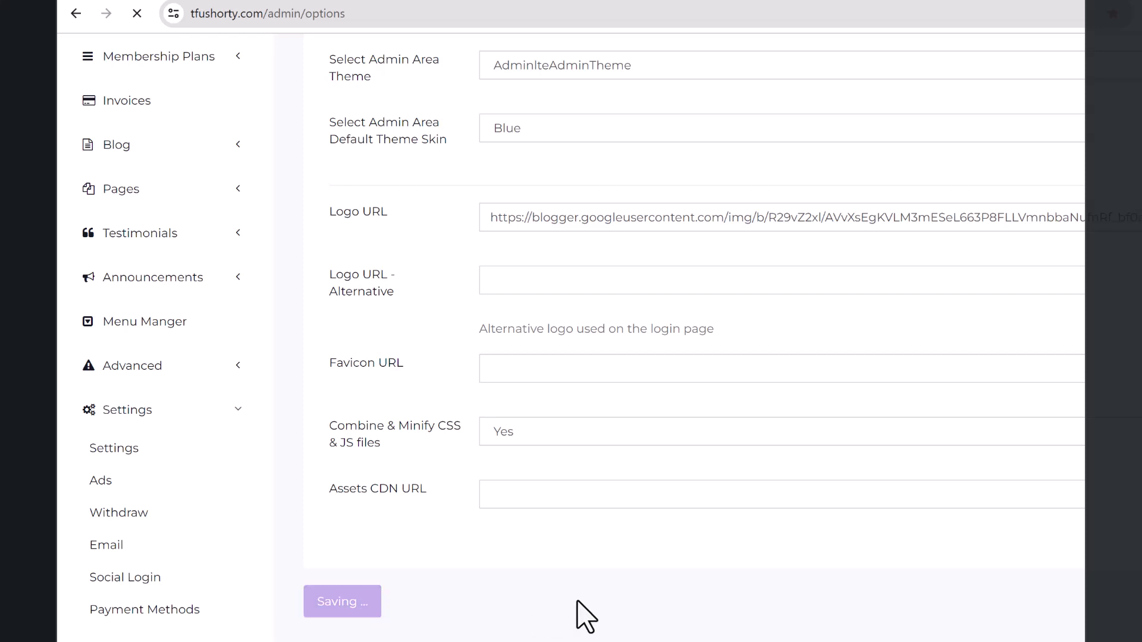
- Reload the tfushorty.com homepage and inspect the logo in its header
click(147, 2)
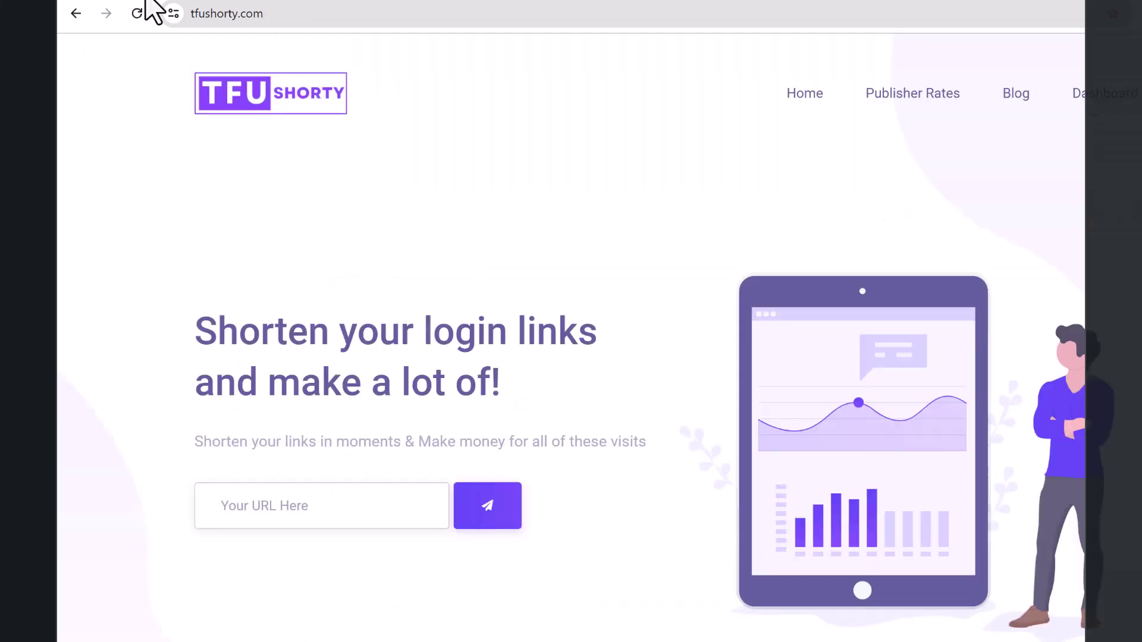
click(143, 18)
right_click(277, 93)
click(327, 113)
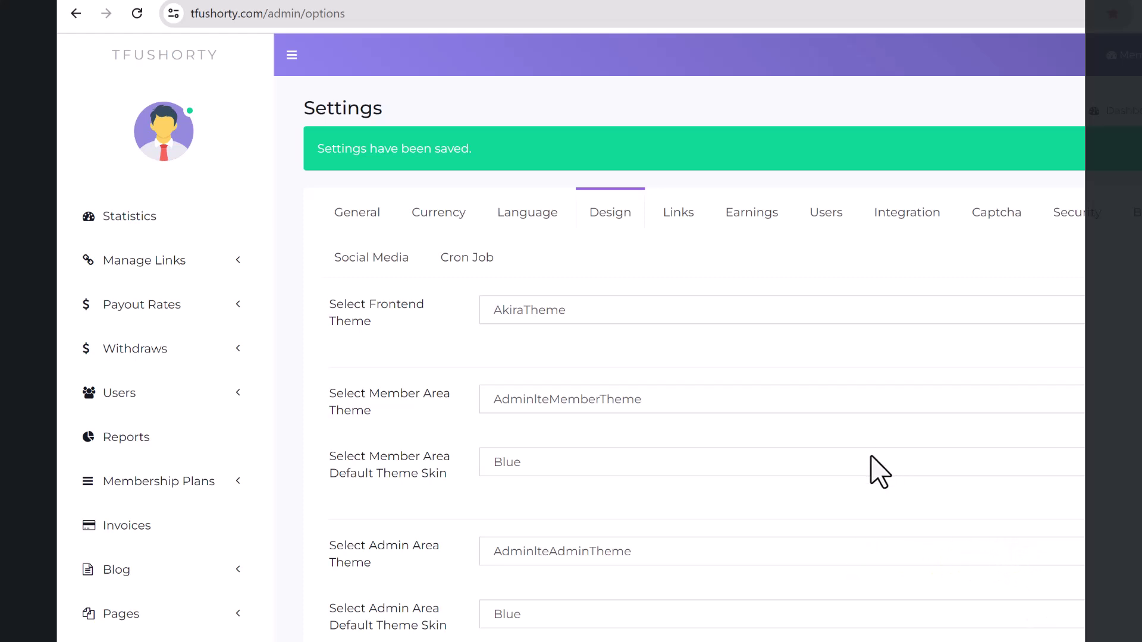
- Locate the Favicon URL field in the admin Design settings
scroll(238, 571, down, 8)
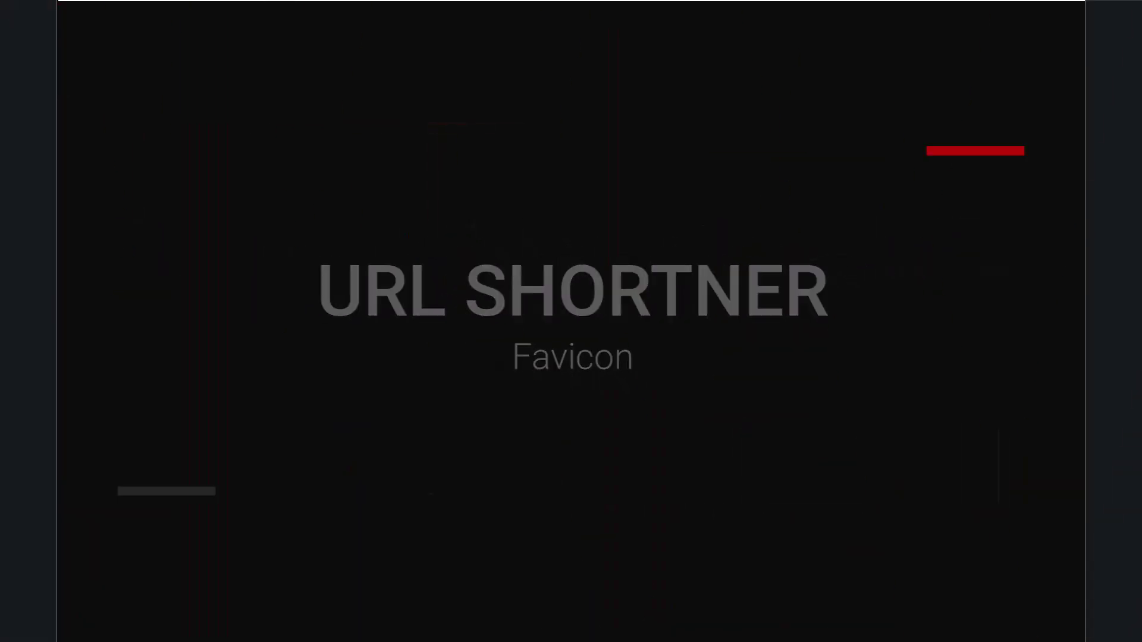
click(535, 336)
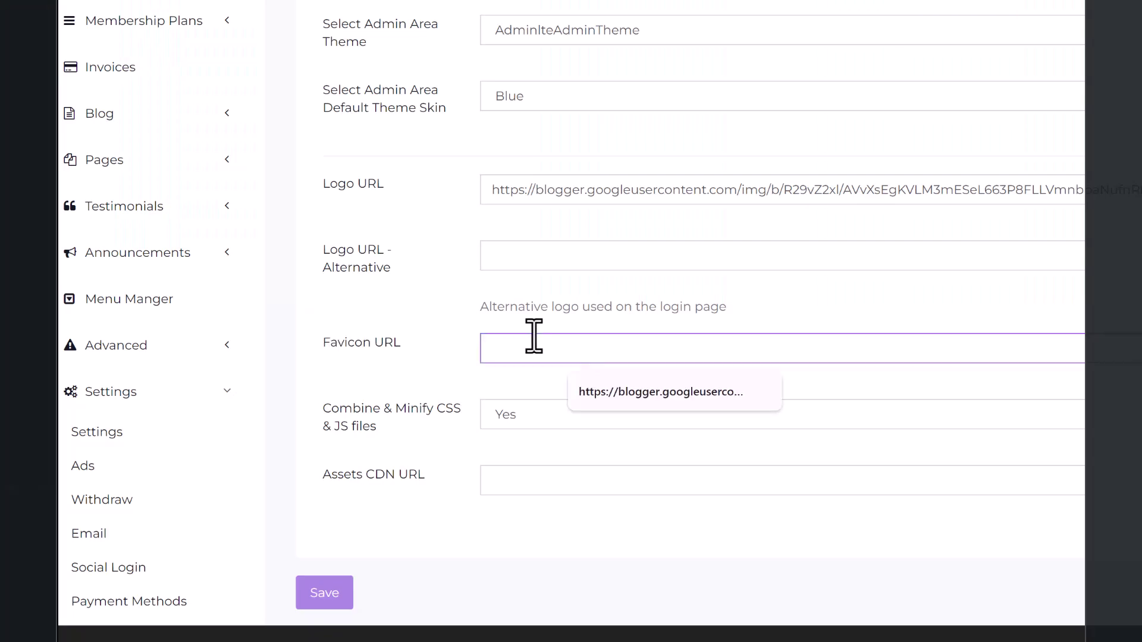
click(467, 387)
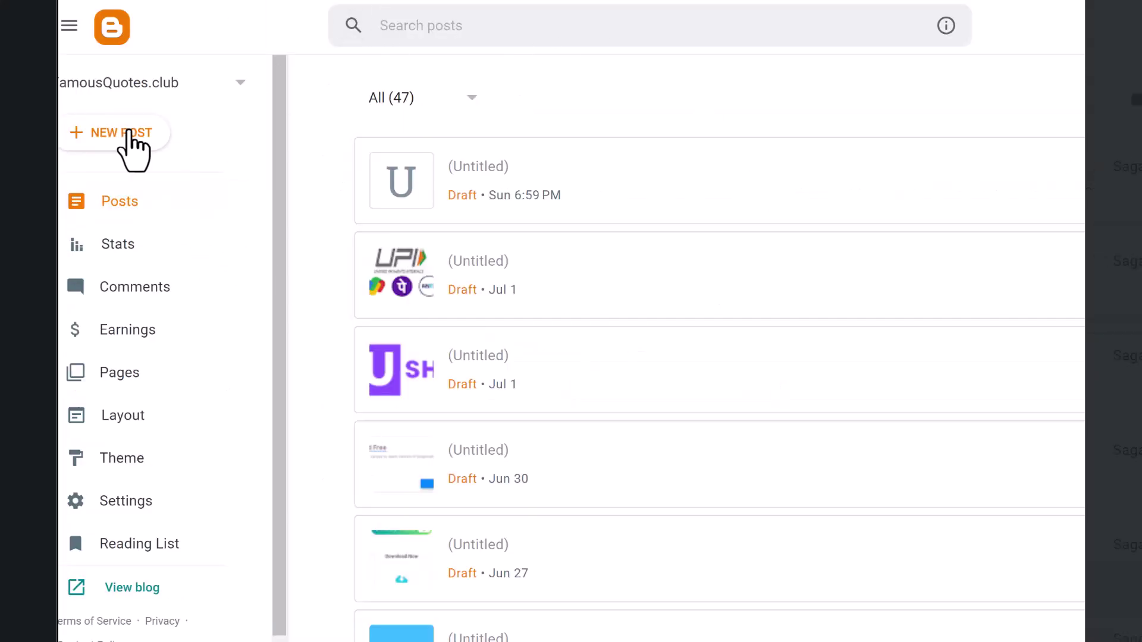
- Create a new Blogger post and upload the favicon ICO file from the favicon_io (1) folder into it
click(134, 136)
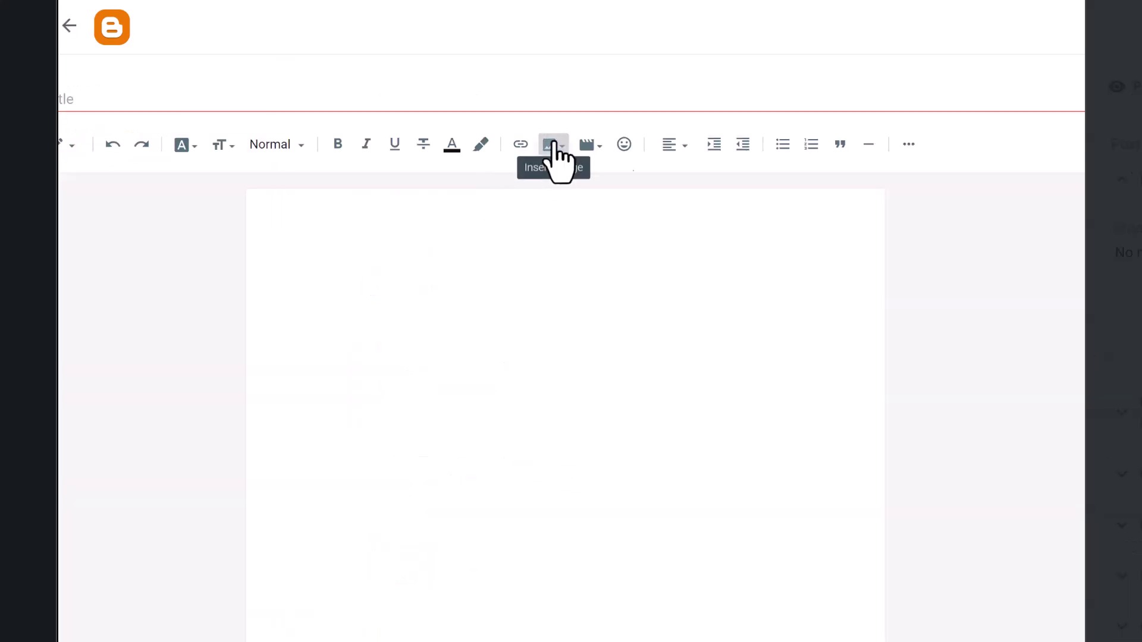
click(550, 147)
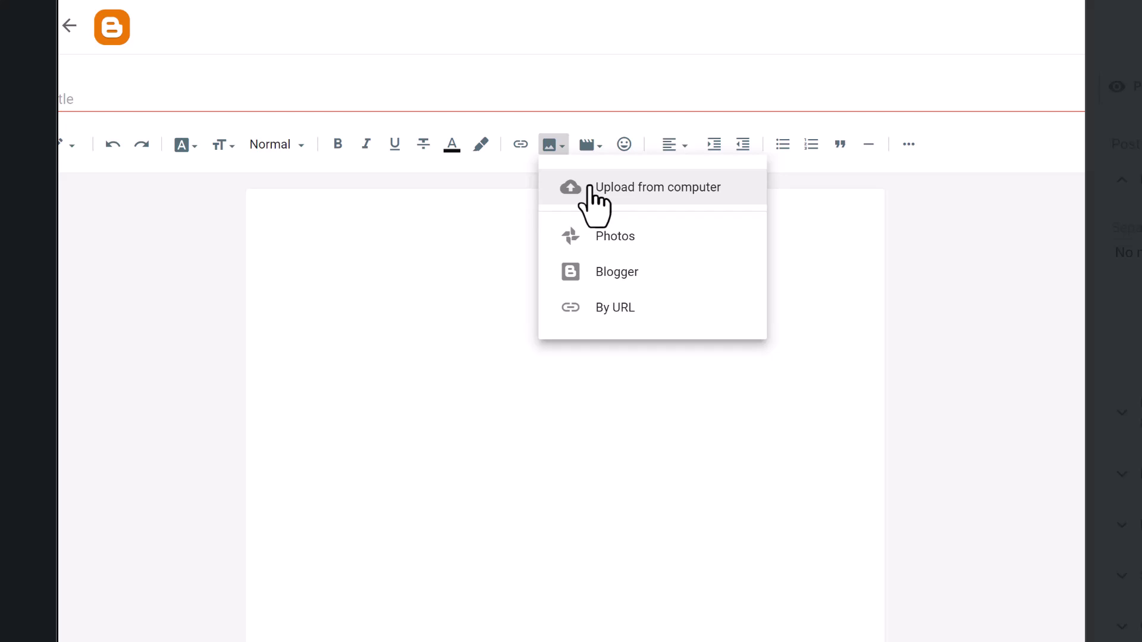
click(610, 187)
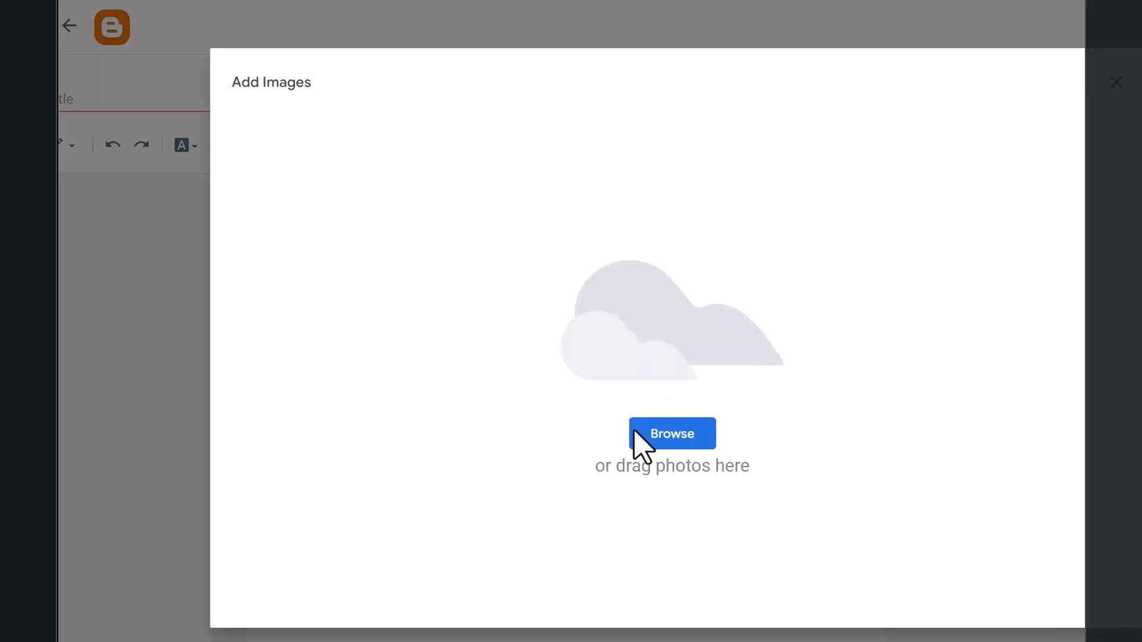
click(690, 437)
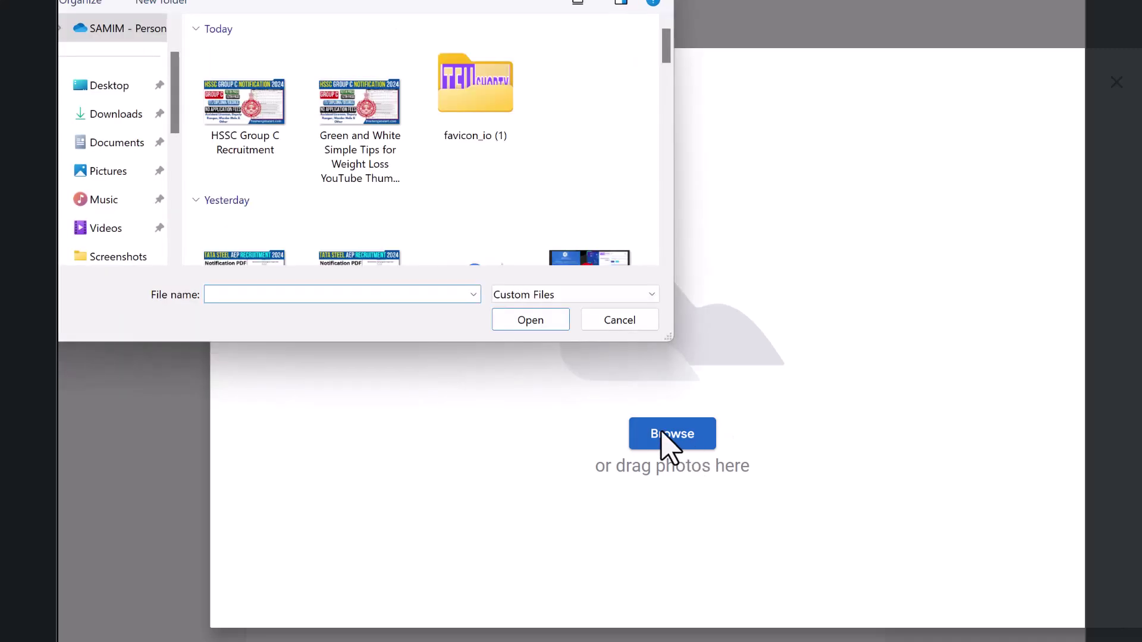
double_click(481, 89)
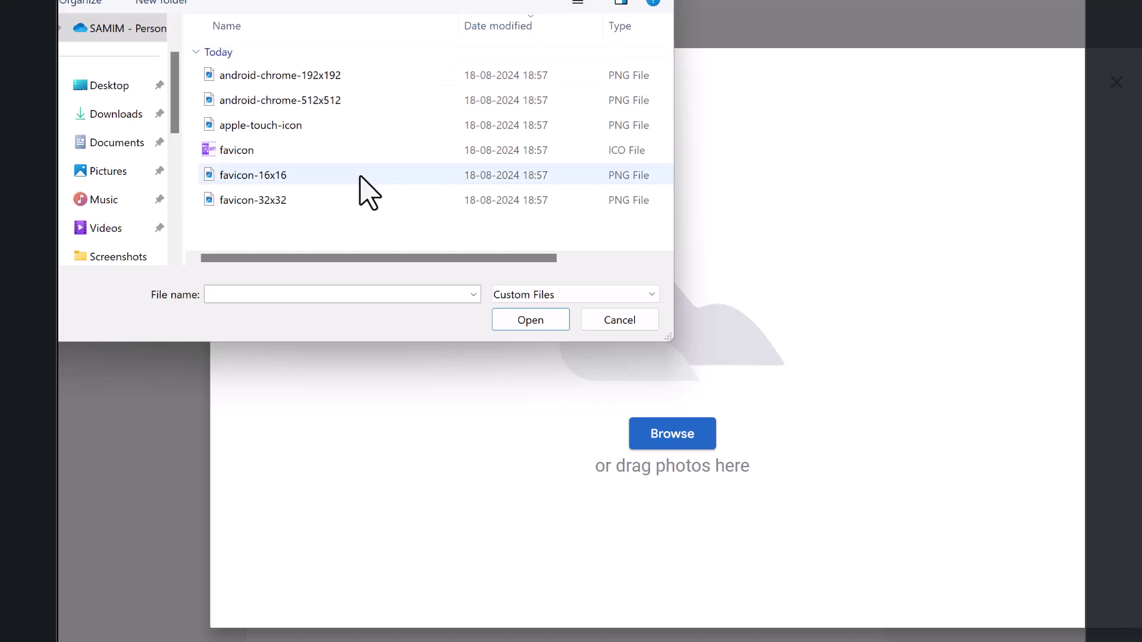
click(345, 156)
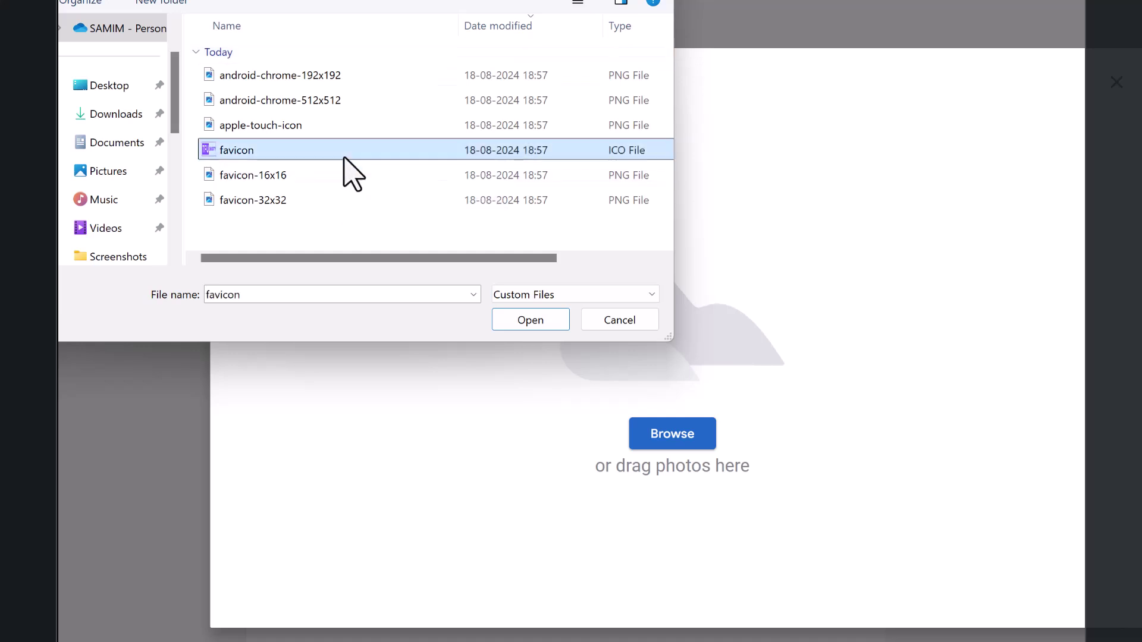
key(Return)
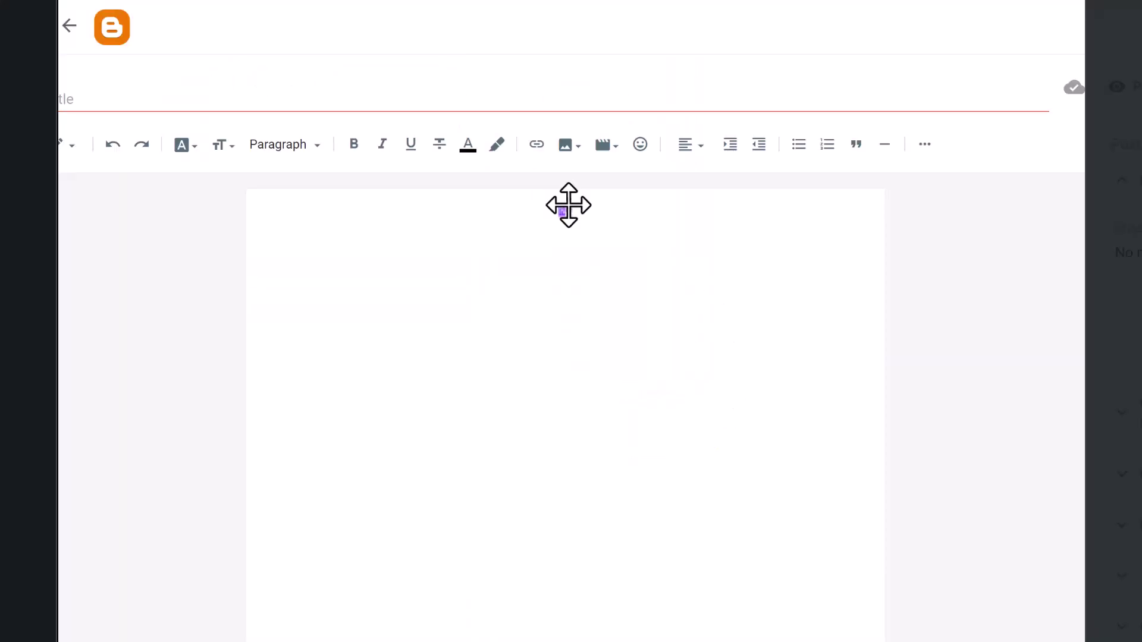
- Copy the link address of the uploaded favicon image in the new post
click(566, 209)
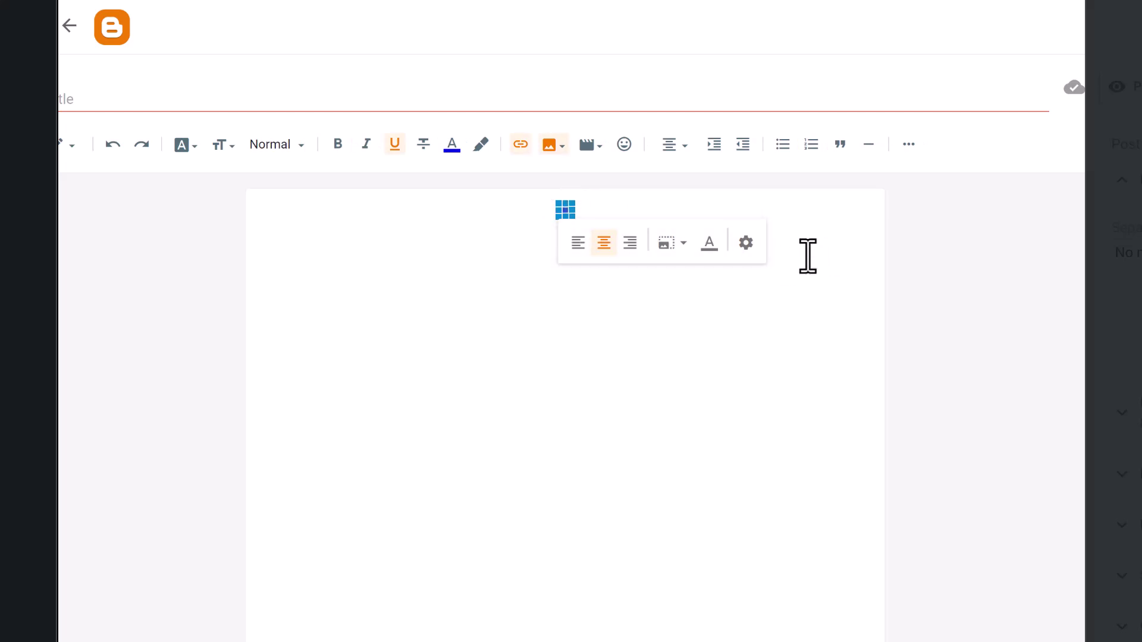
click(522, 147)
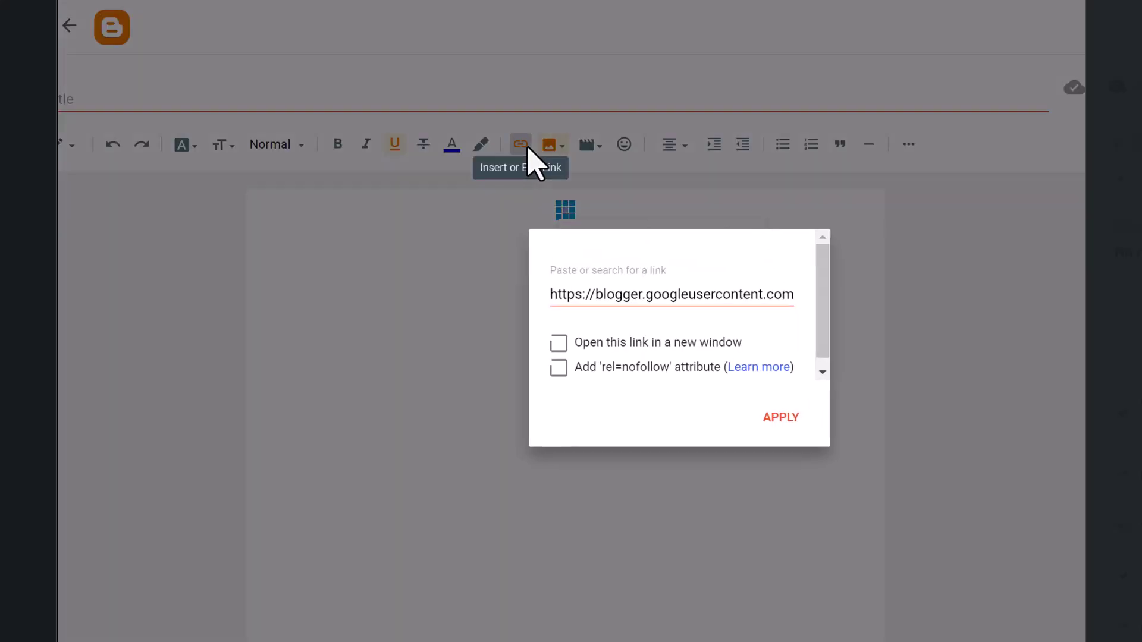
triple_click(692, 291)
right_click(693, 293)
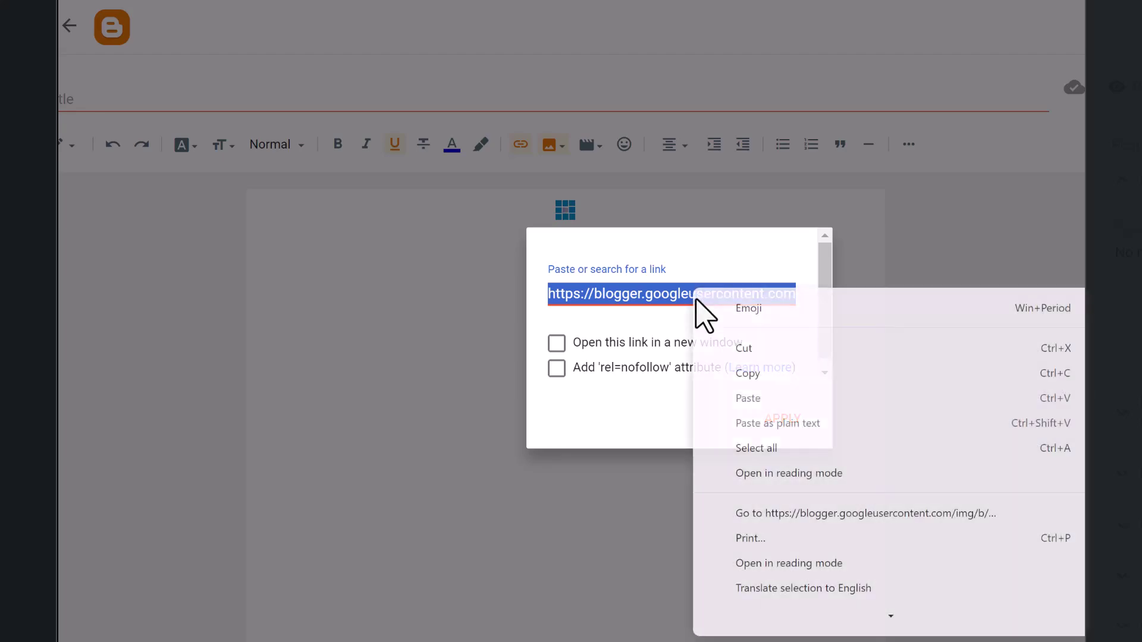
click(727, 375)
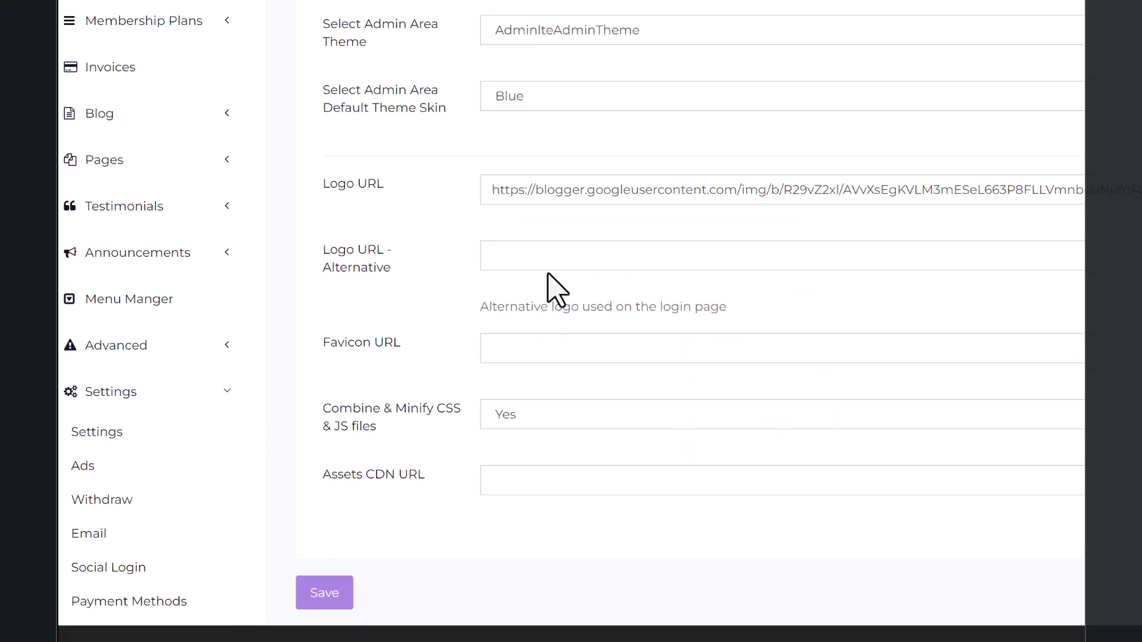
- Paste the copied favicon link as the Favicon URL and save the Design settings
right_click(511, 360)
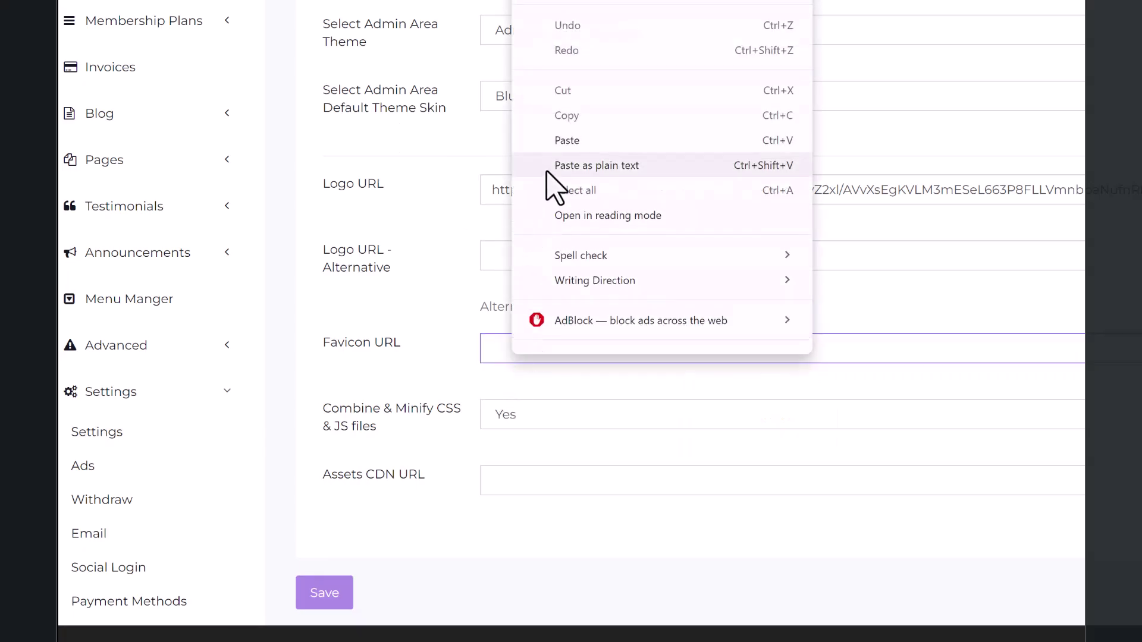
click(630, 146)
click(324, 595)
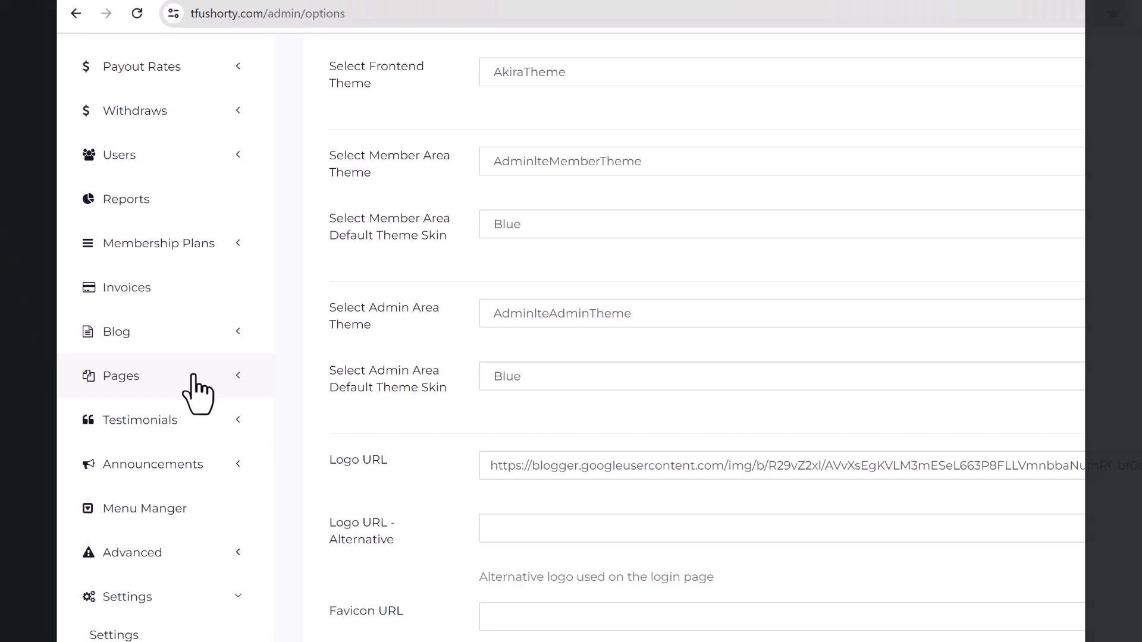
- View the published Advertising Rates page from the Pages list and examine its visitor criteria and banner rate table
click(178, 378)
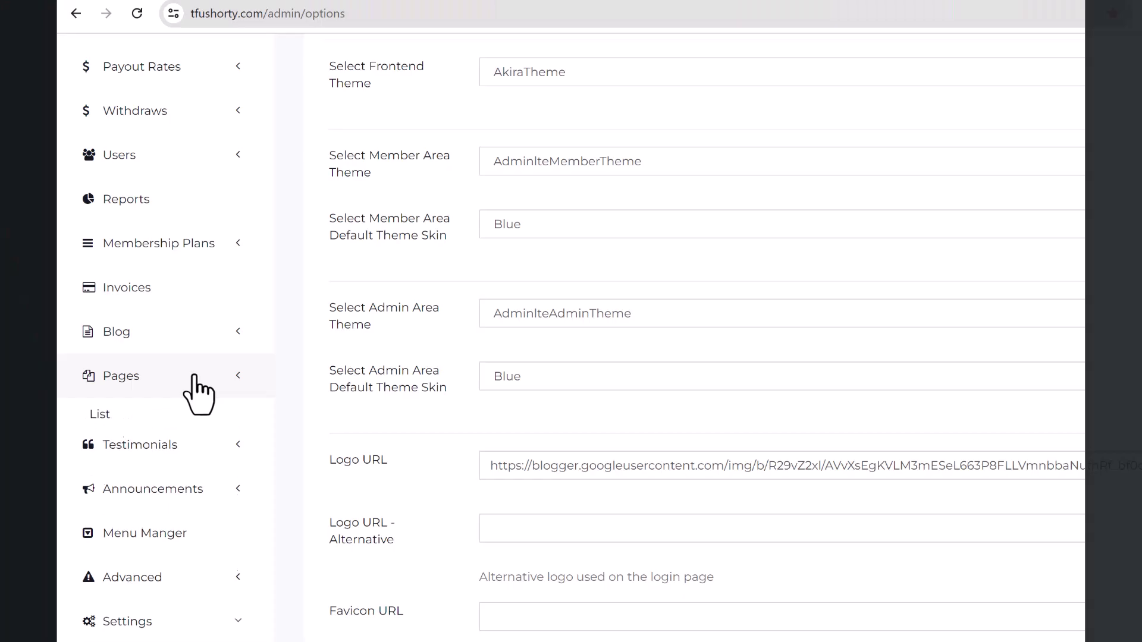
click(99, 414)
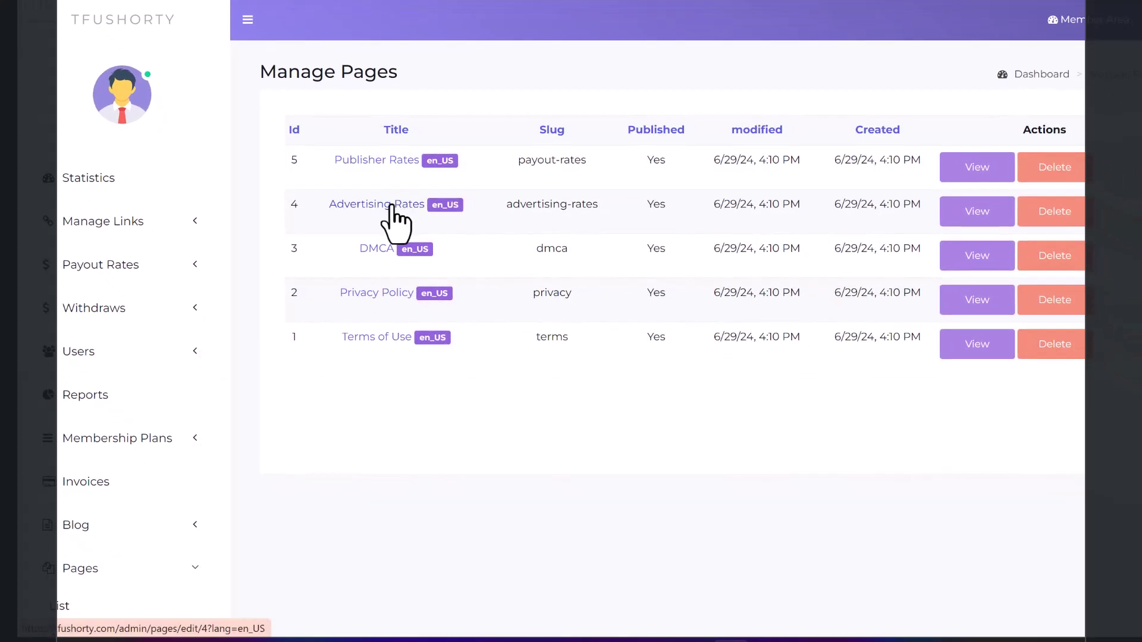
click(978, 215)
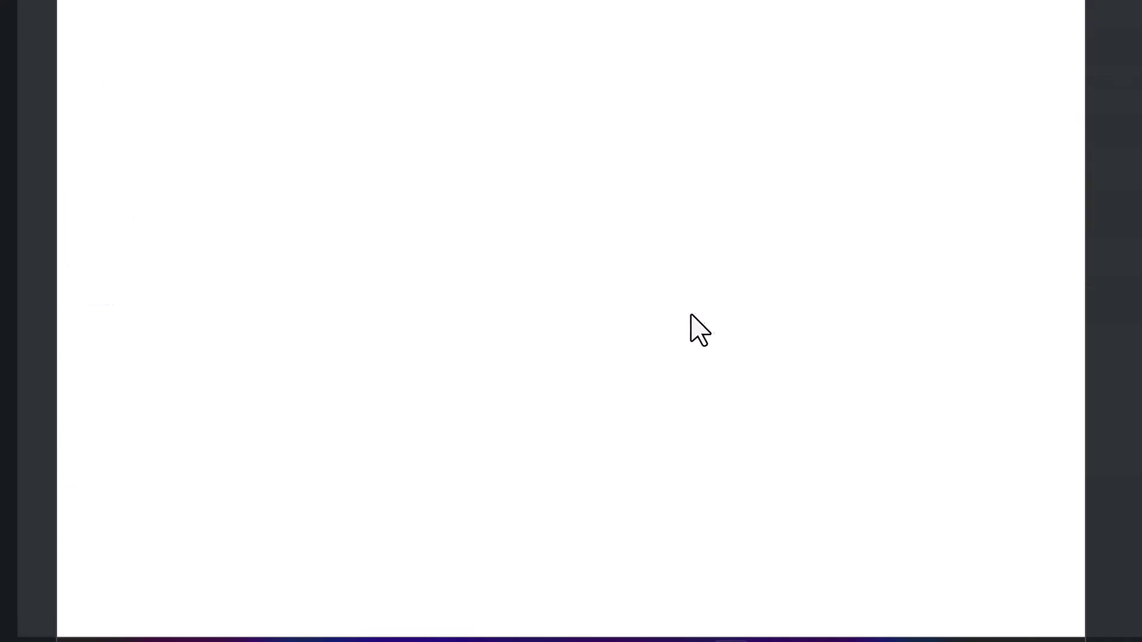
scroll(287, 433, down, 4)
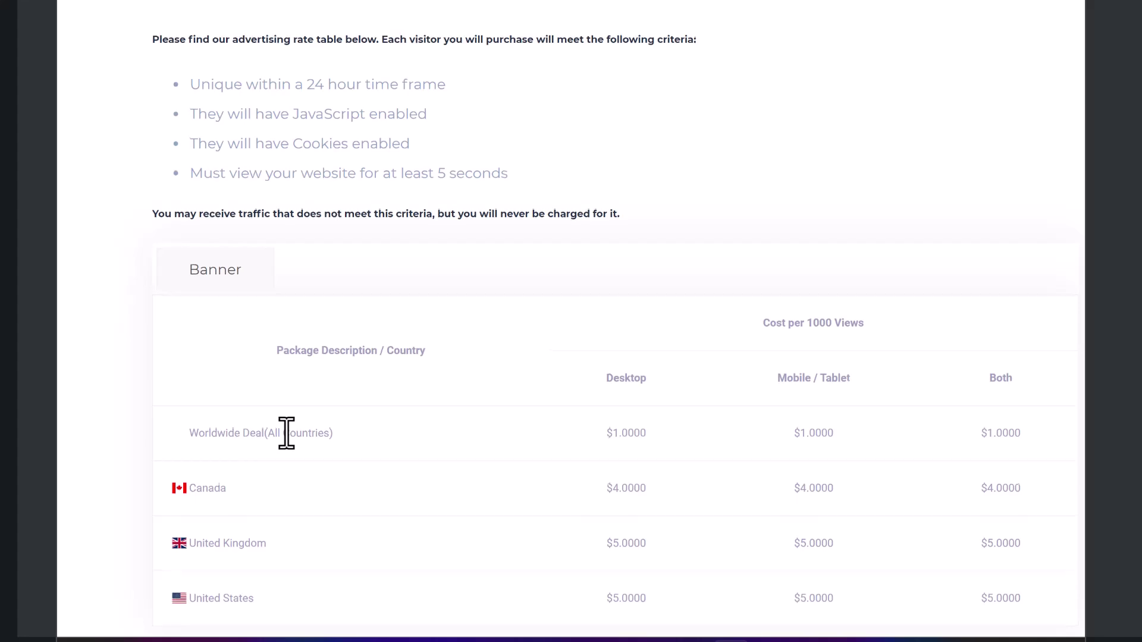
scroll(258, 358, up, 3)
drag(159, 206, 760, 196)
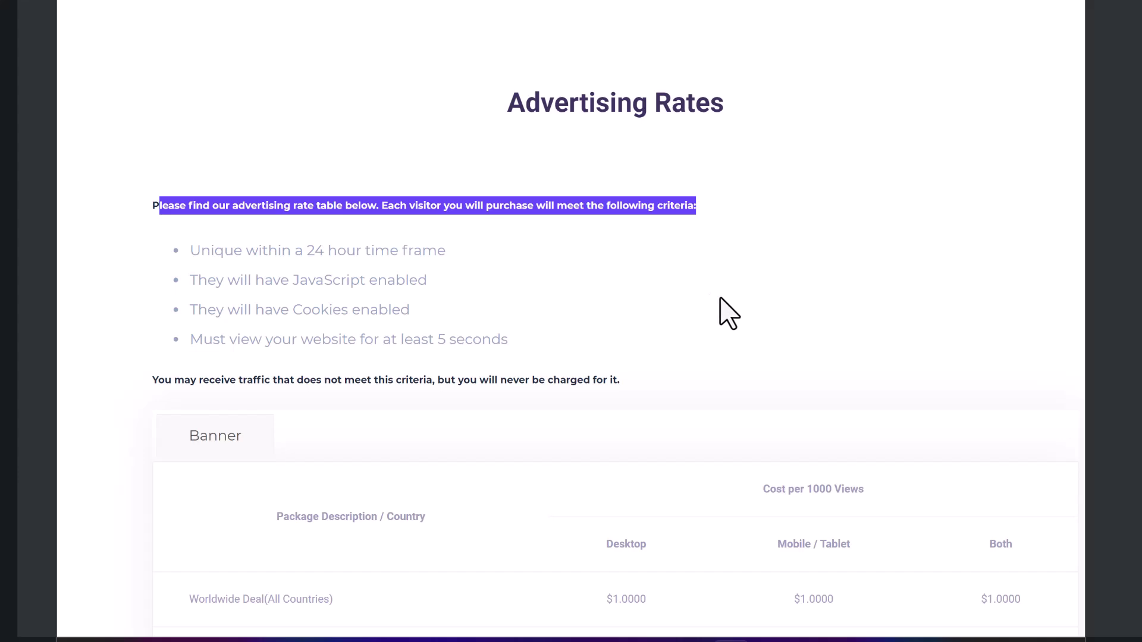
scroll(708, 395, down, 4)
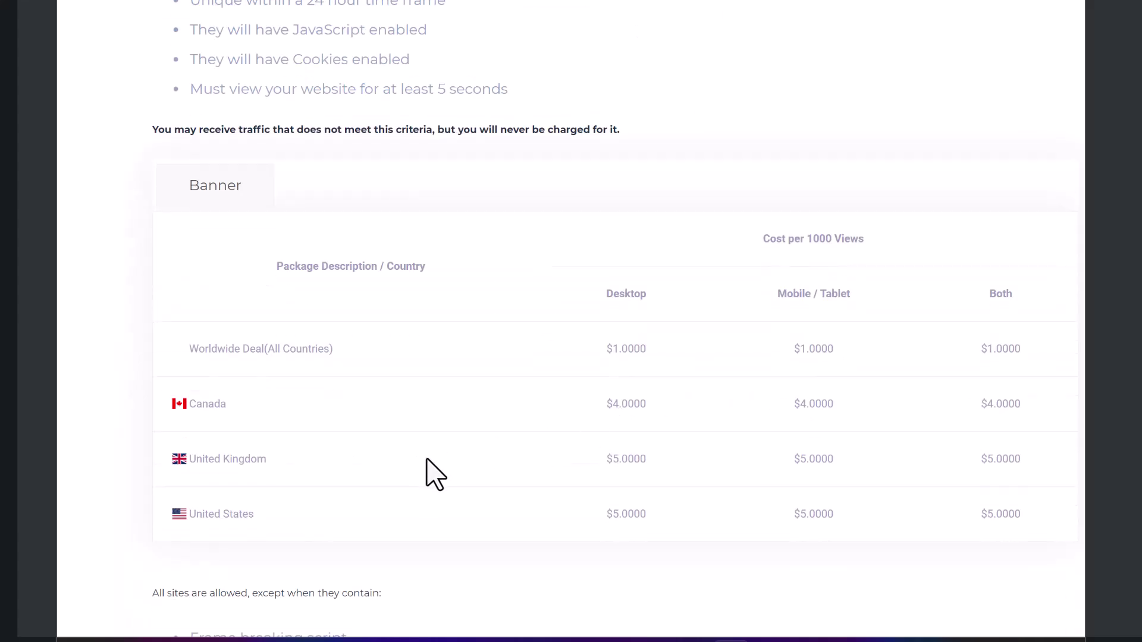
scroll(430, 474, up, 1)
scroll(445, 474, up, 1)
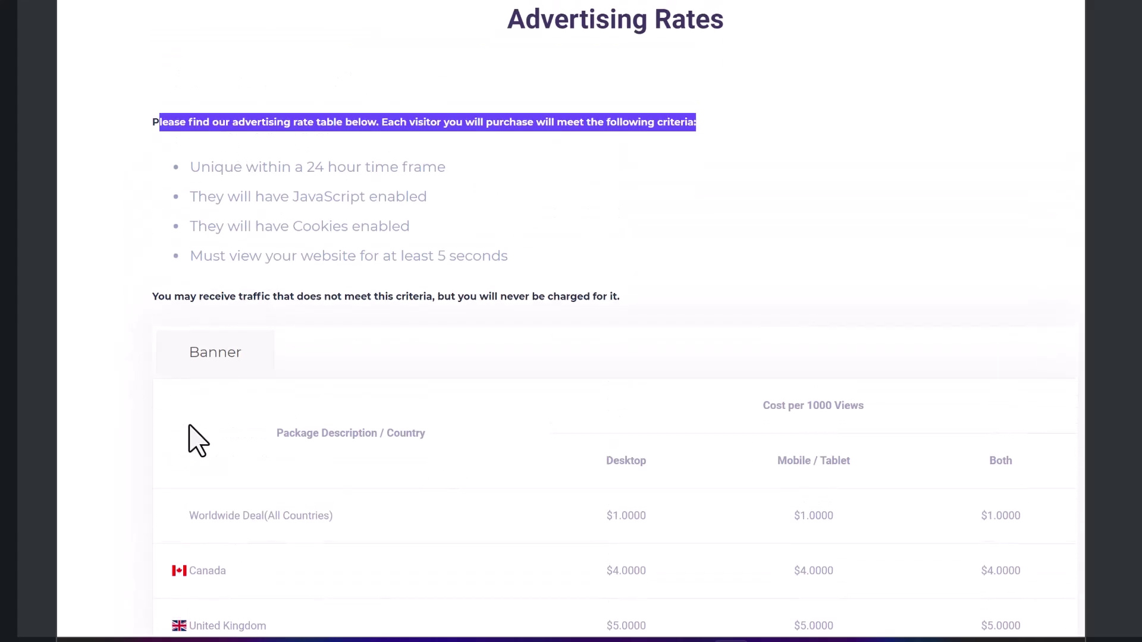
drag(699, 123, 693, 298)
click(694, 298)
scroll(637, 344, up, 2)
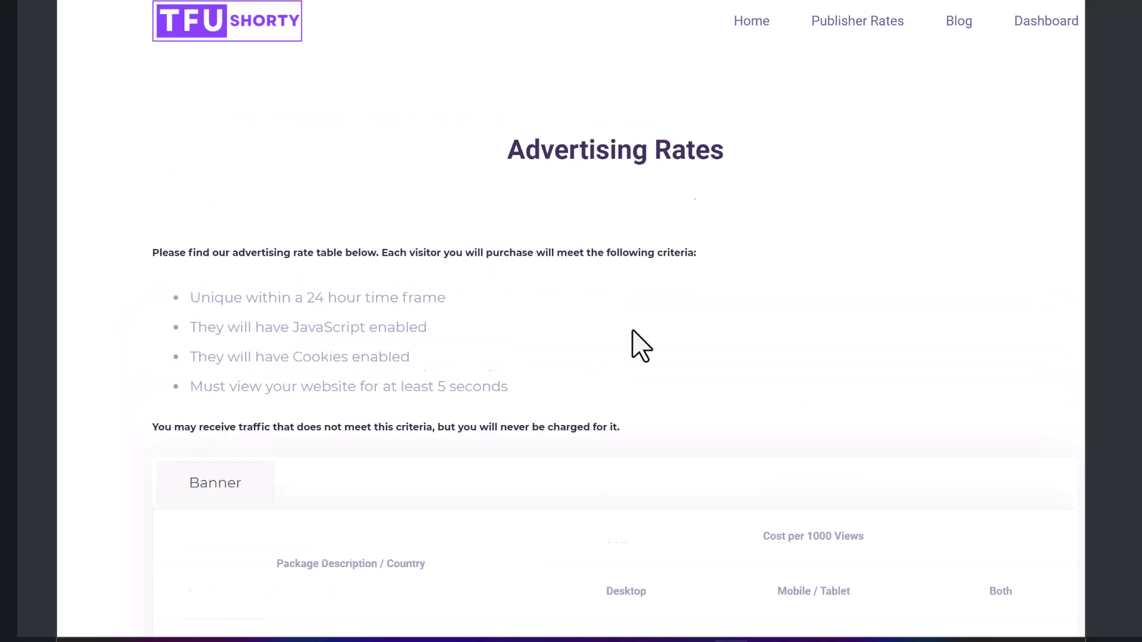
key(ctrl+w)
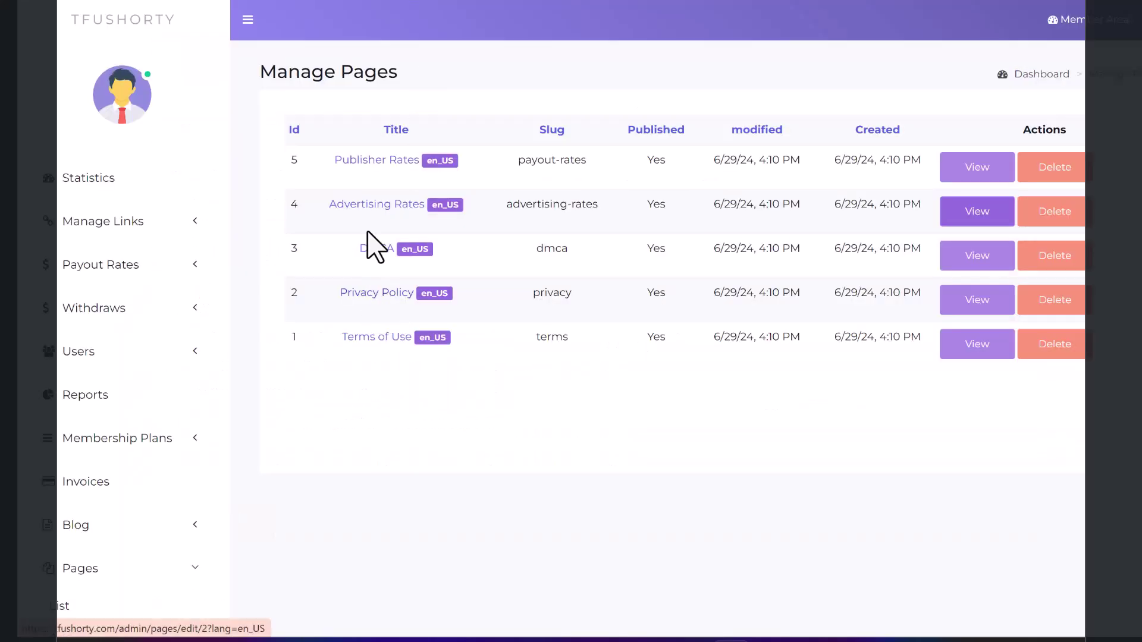
- Open the Advertising Rates page for editing, examine its content and meta fields, and return to the page list
click(364, 208)
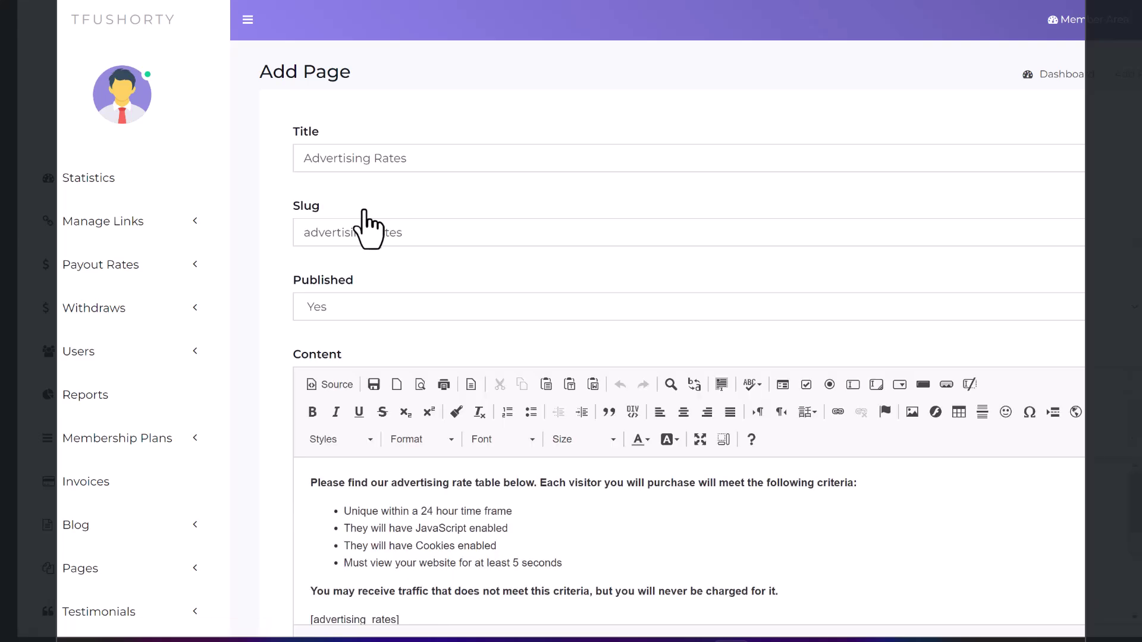
scroll(413, 546, down, 5)
scroll(423, 565, down, 1)
scroll(530, 254, down, 5)
scroll(523, 254, up, 5)
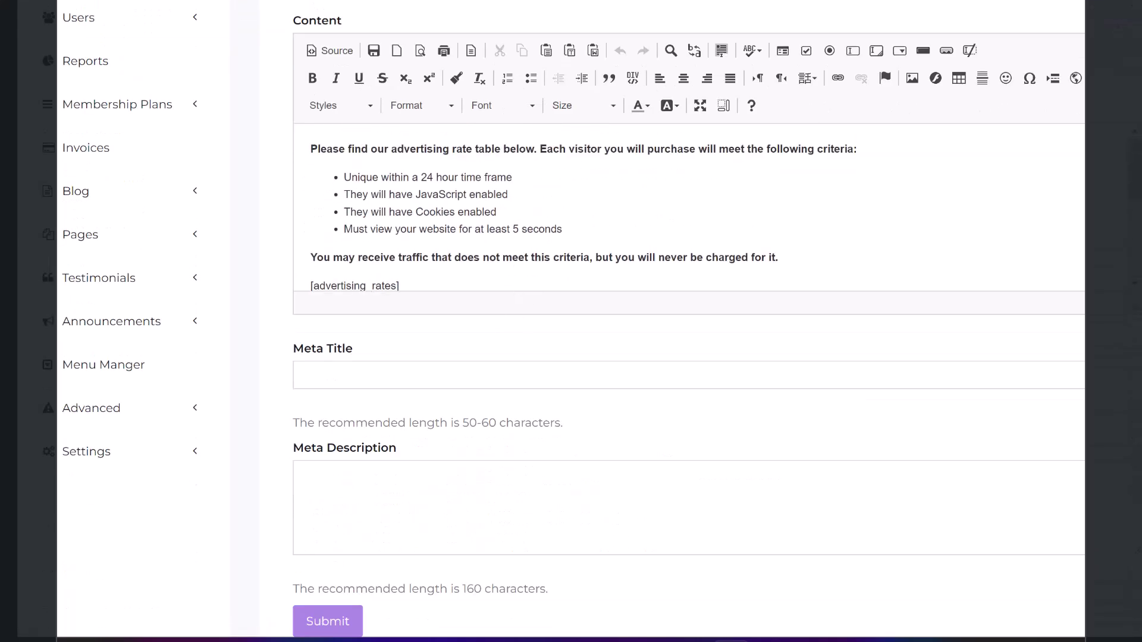
key(alt+Left)
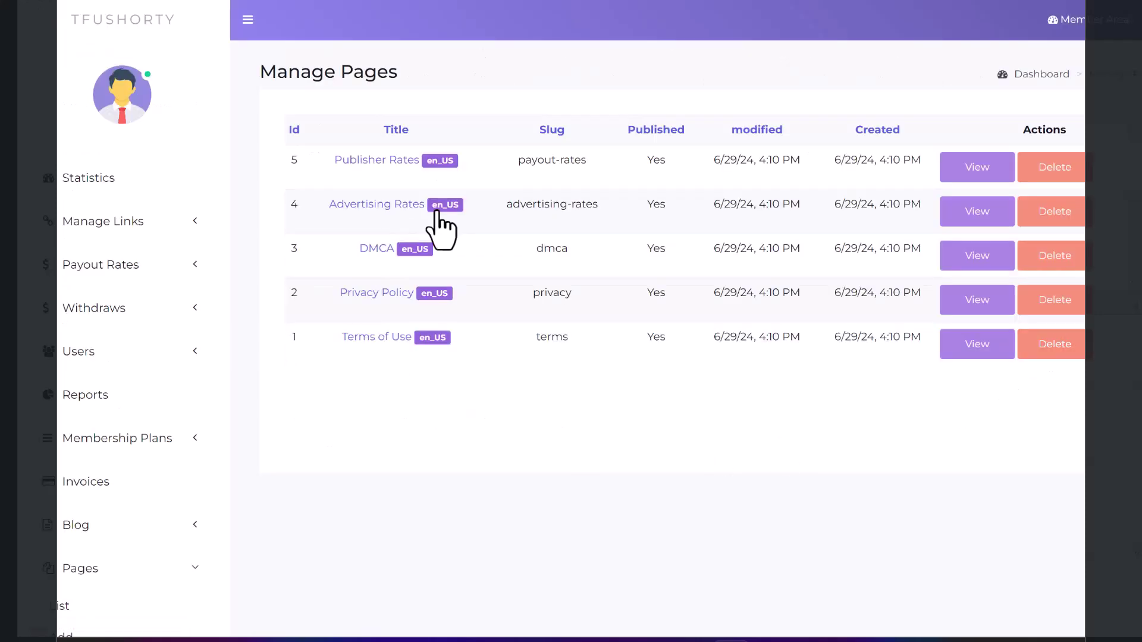
- Open the Publisher Rates page for editing, examine its payout_rates shortcode and meta fields, and return to the page list
click(407, 169)
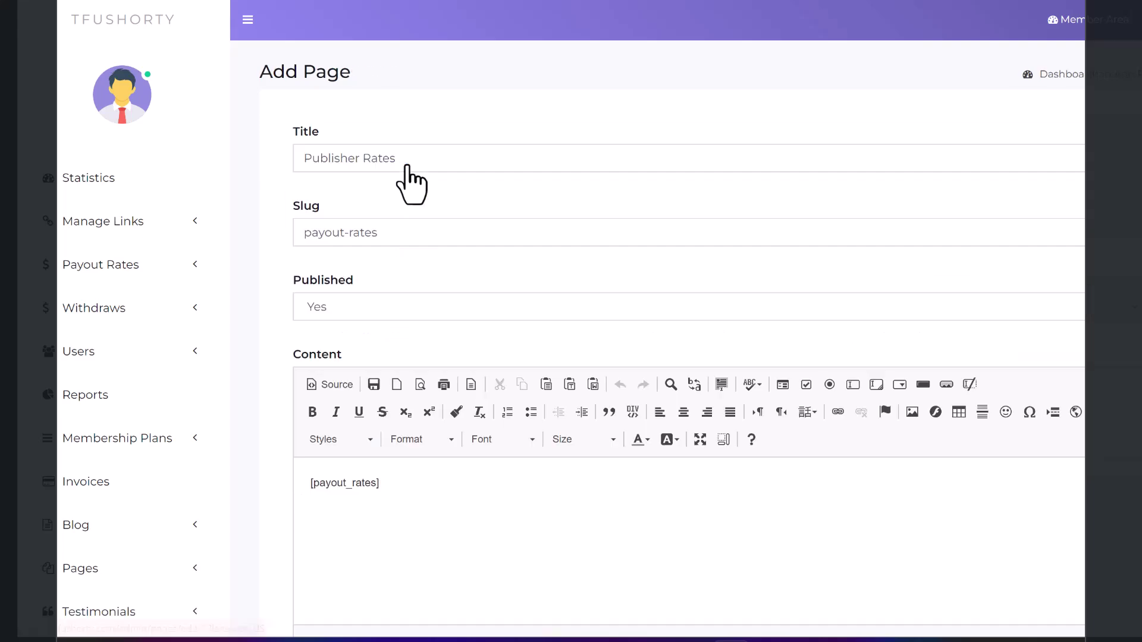
scroll(438, 470, down, 5)
scroll(460, 412, down, 2)
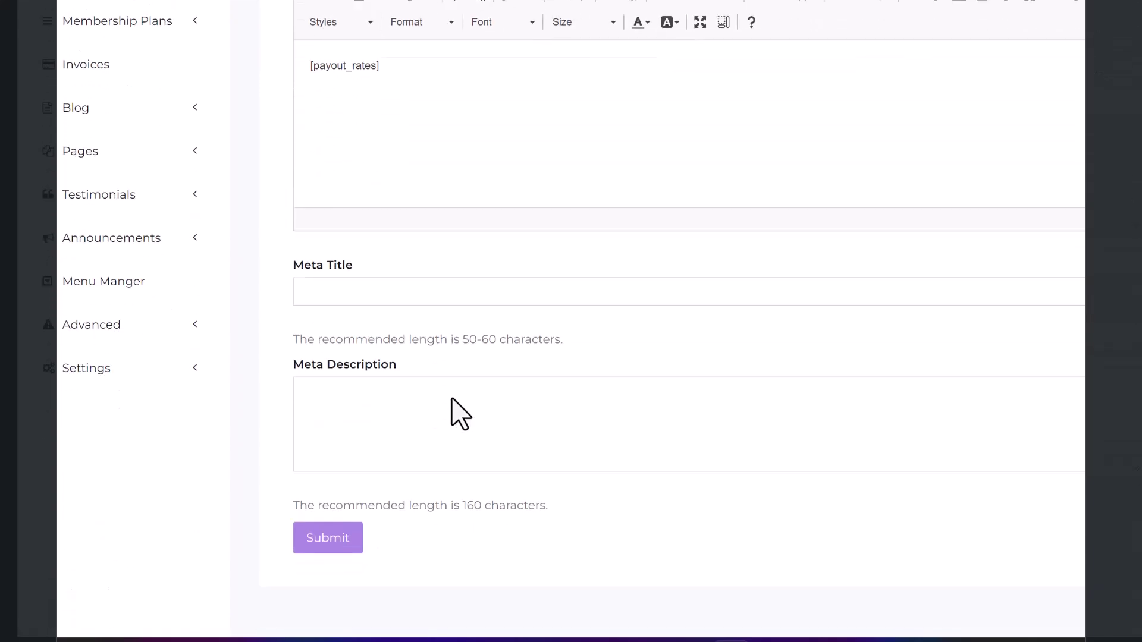
scroll(438, 411, up, 5)
drag(390, 410, 337, 422)
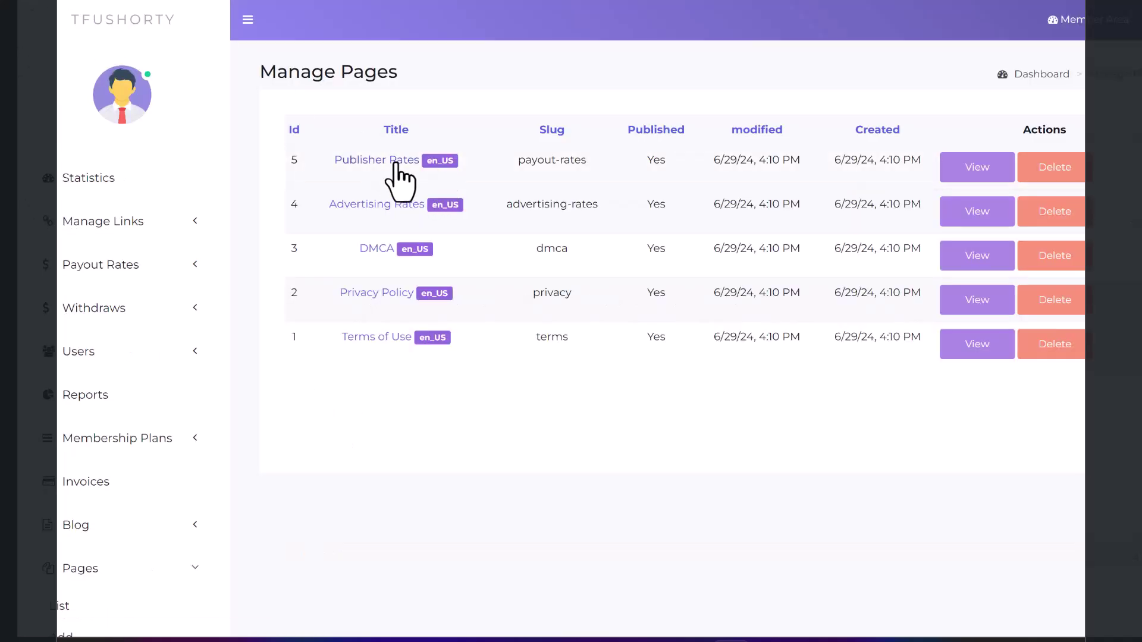
- Find the Interstitial Payout Rates in the admin area and look over the price fields and per-country rates
scroll(184, 553, down, 5)
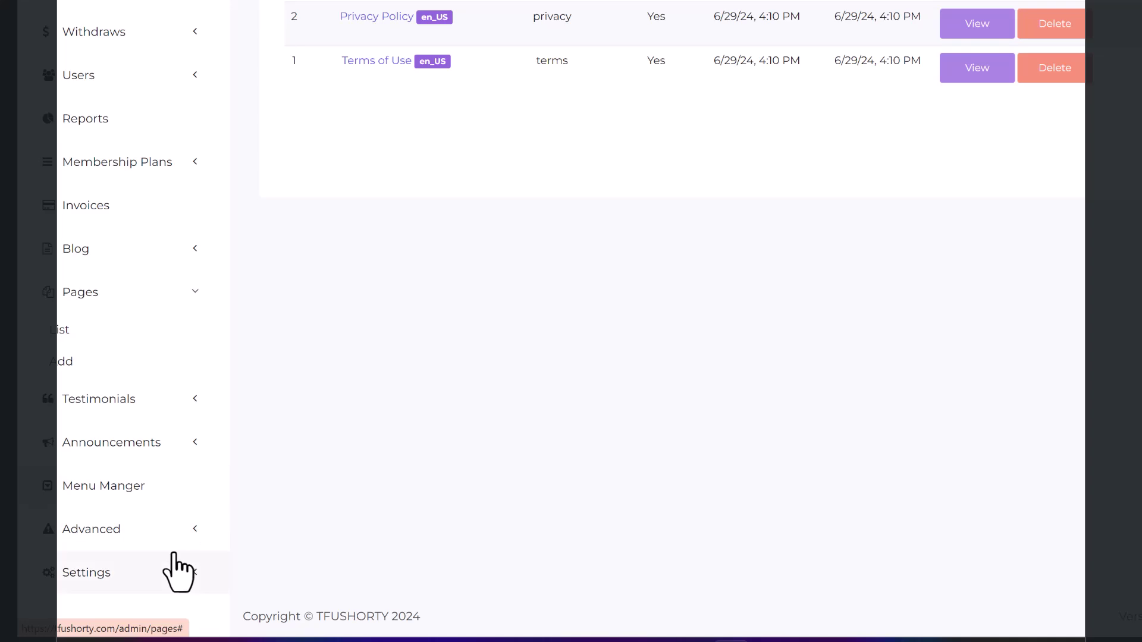
click(174, 556)
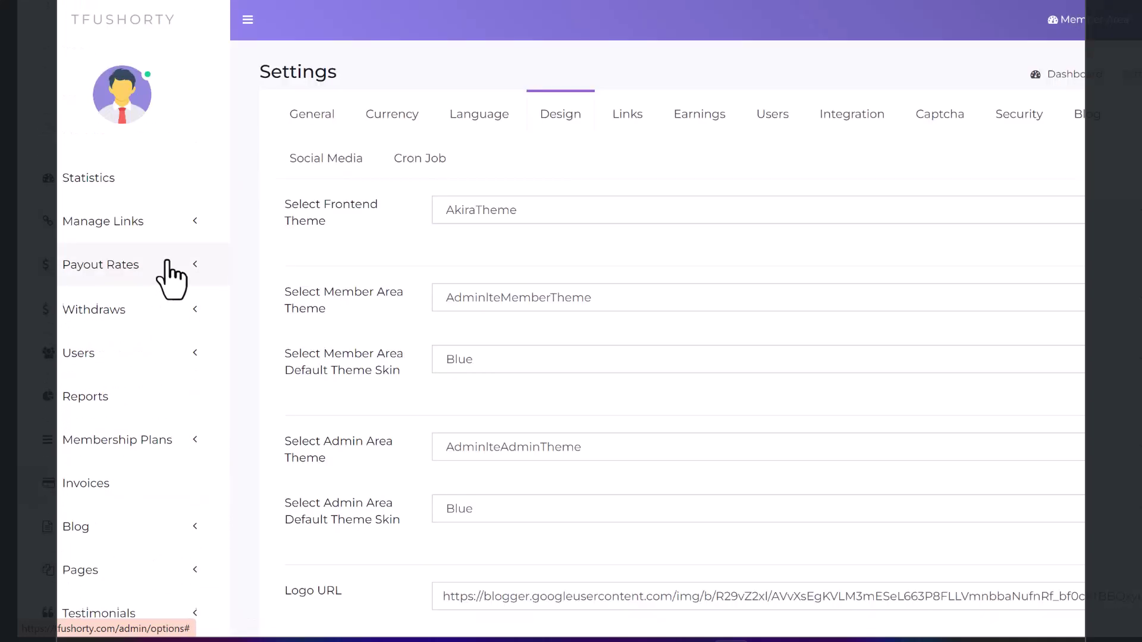
click(166, 266)
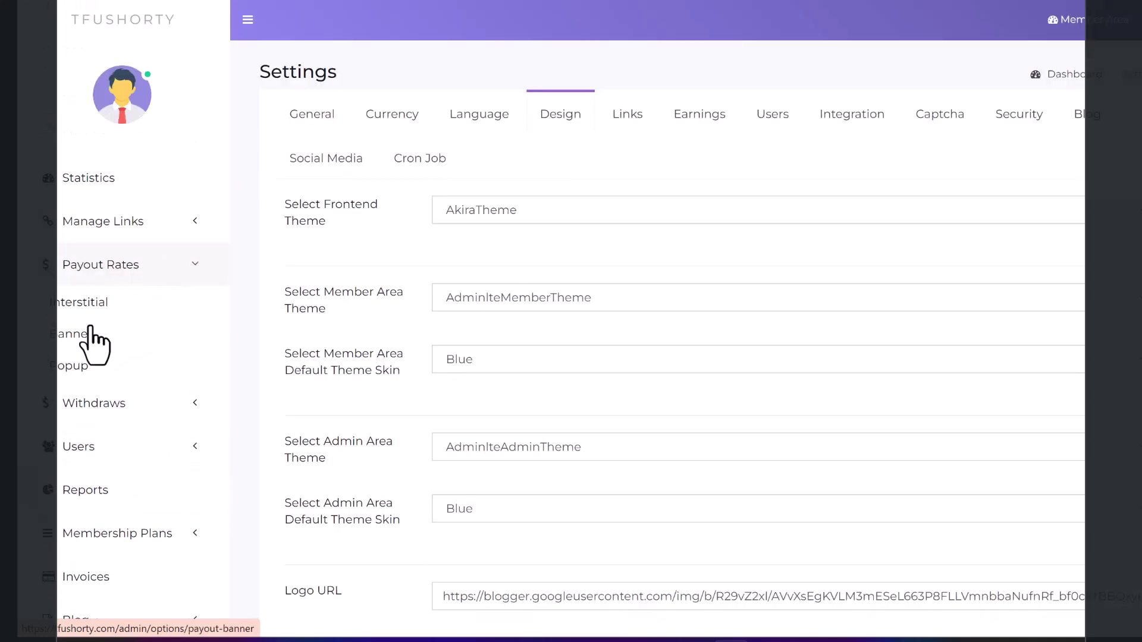
scroll(113, 363, down, 7)
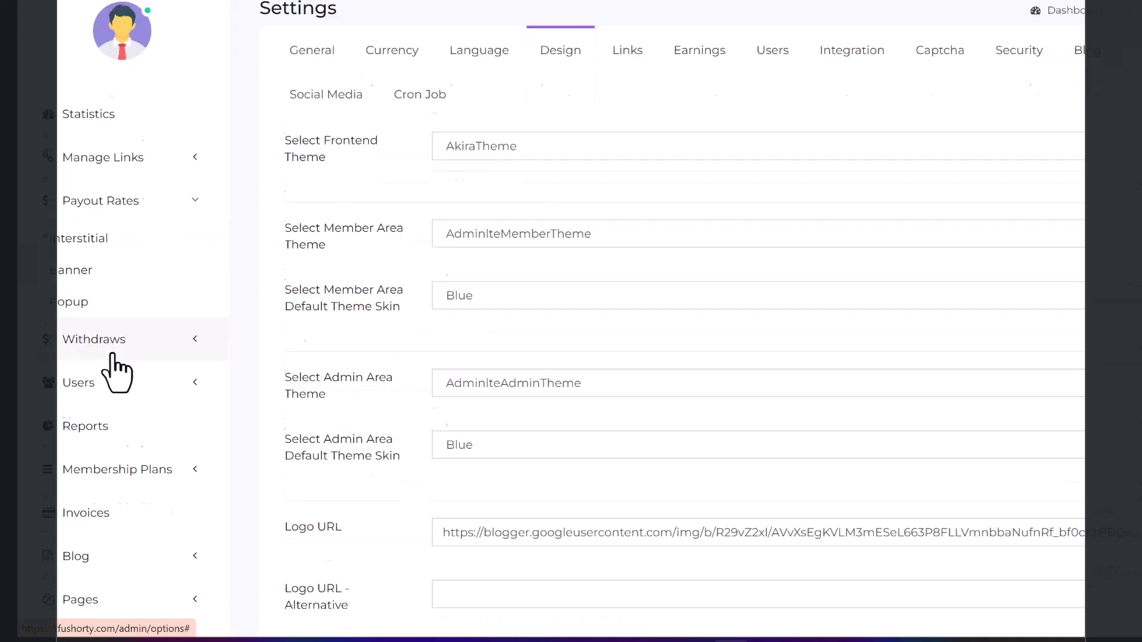
click(134, 425)
scroll(130, 469, up, 7)
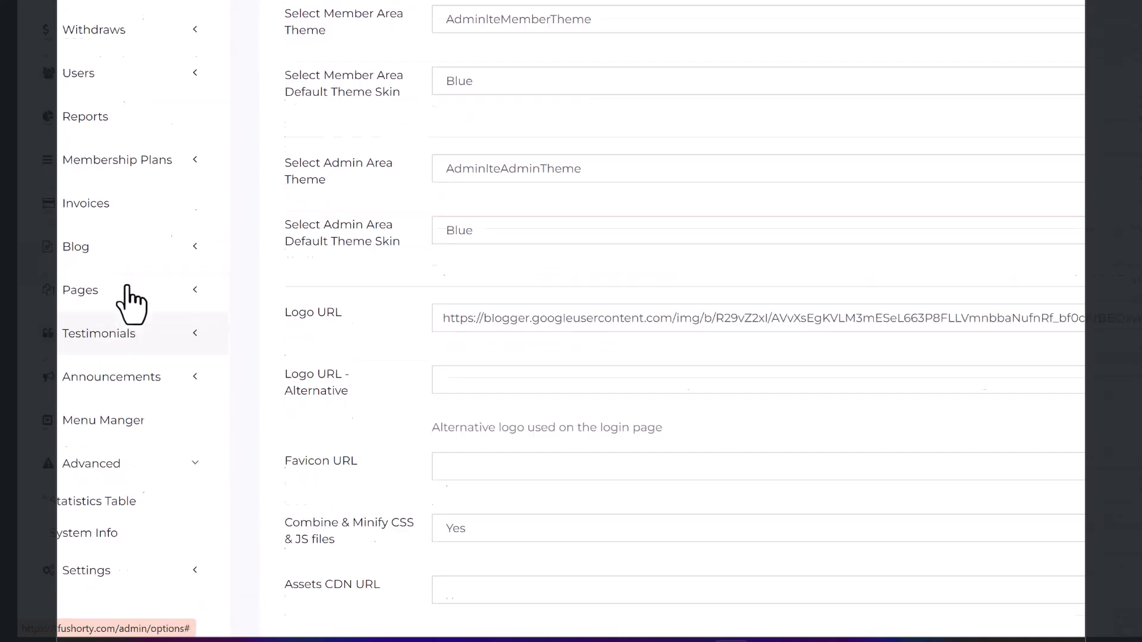
click(119, 269)
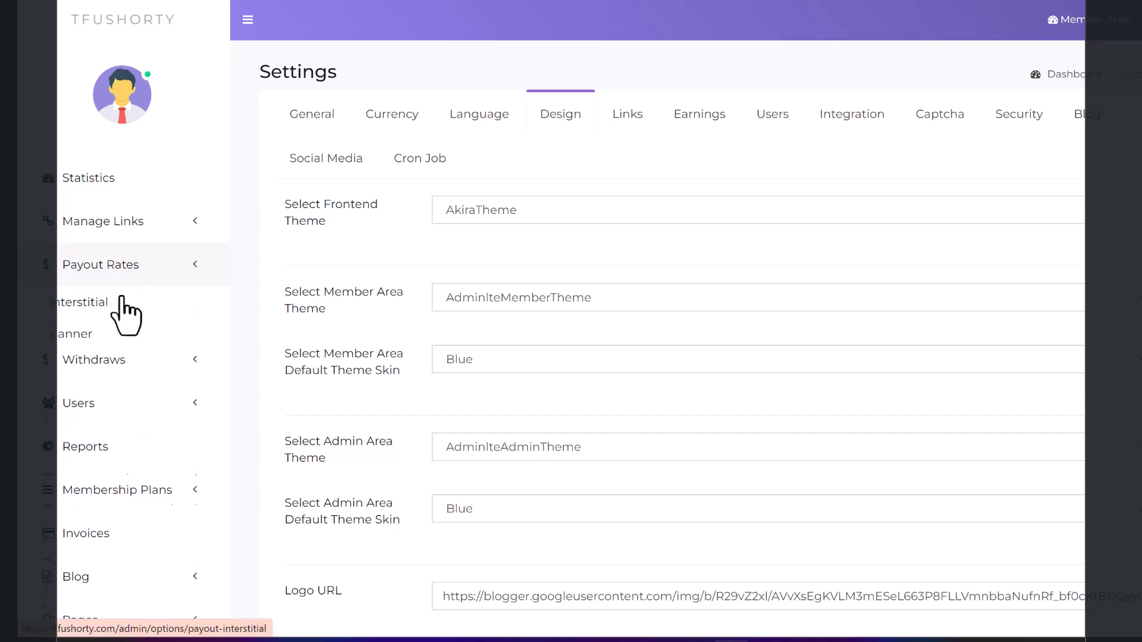
click(89, 304)
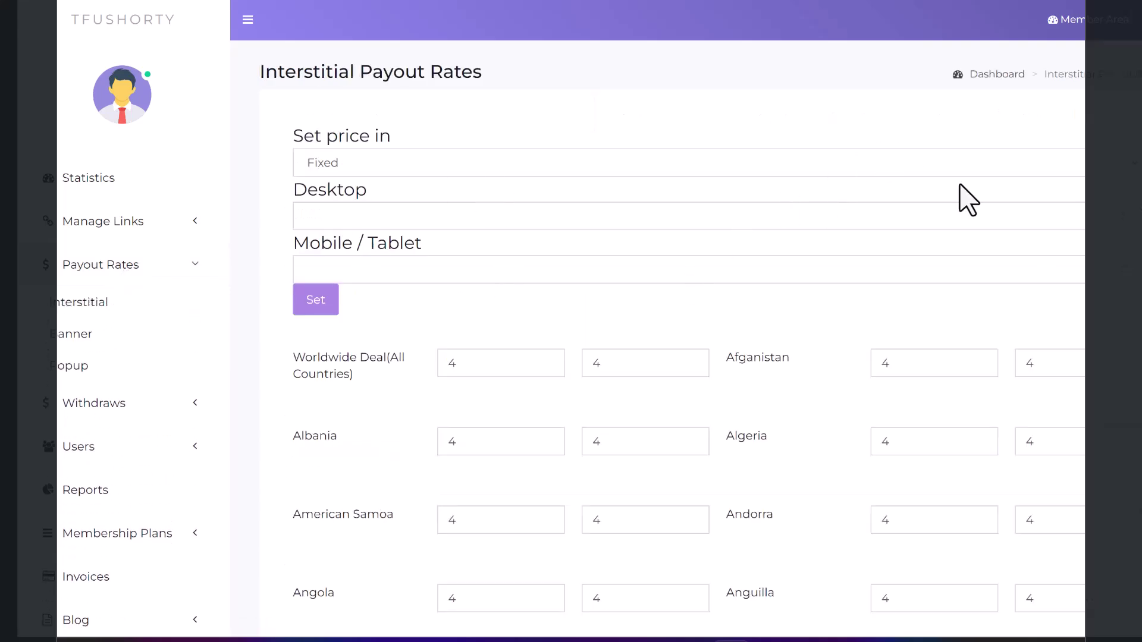
scroll(268, 399, down, 5)
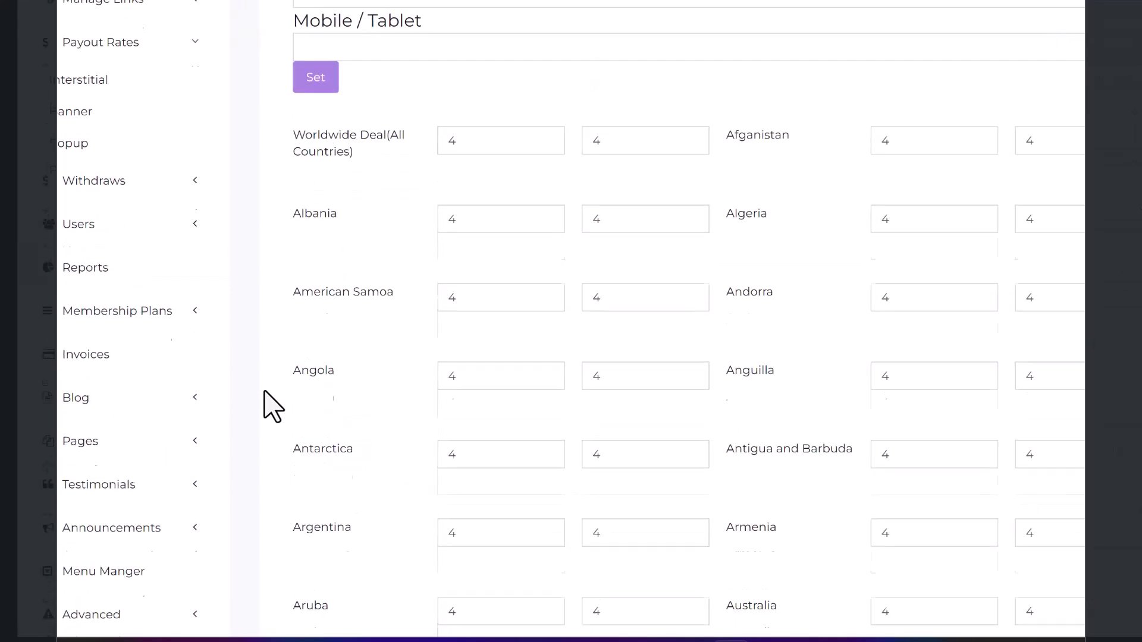
scroll(179, 356, up, 1)
- View the published DMCA page from the Pages list, and open that page for editing in its Content editor
click(110, 338)
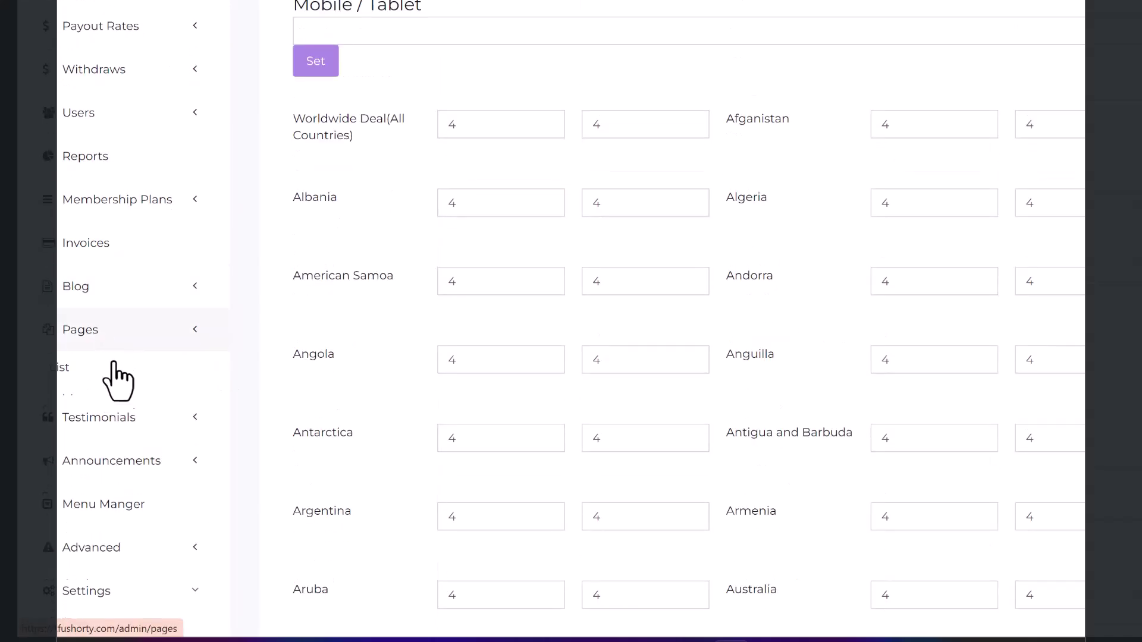
click(116, 366)
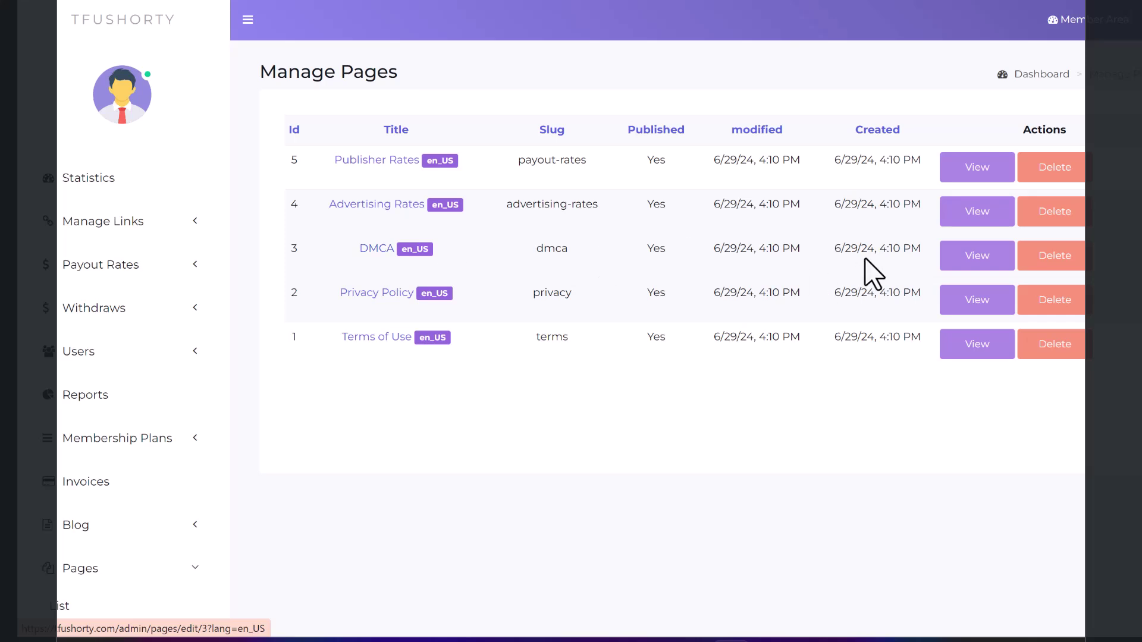
click(955, 265)
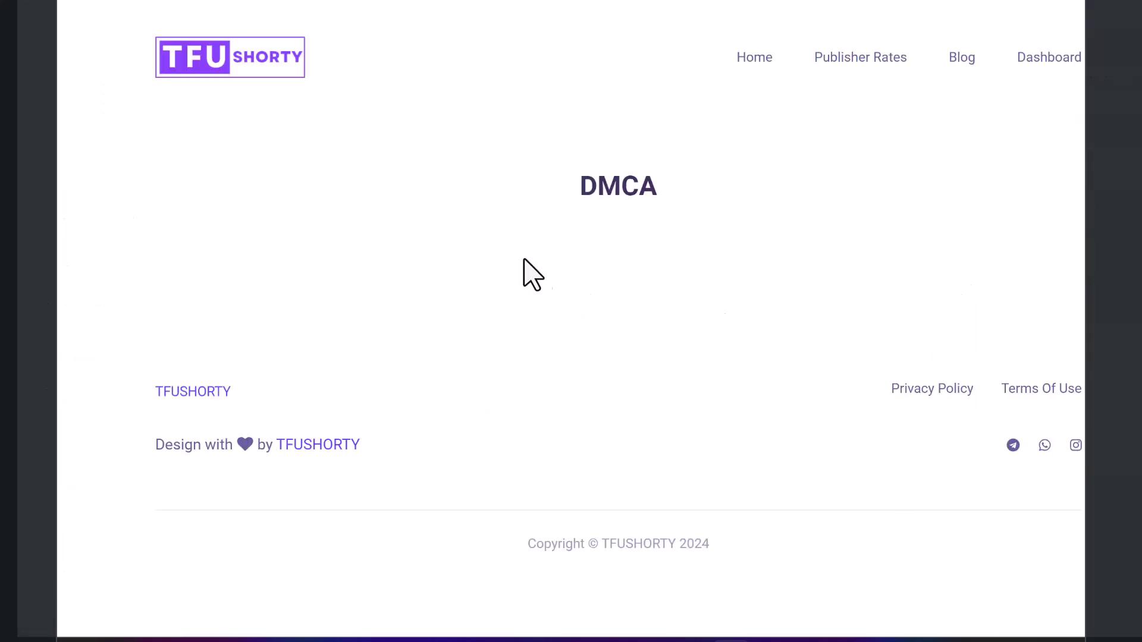
key(alt+Left)
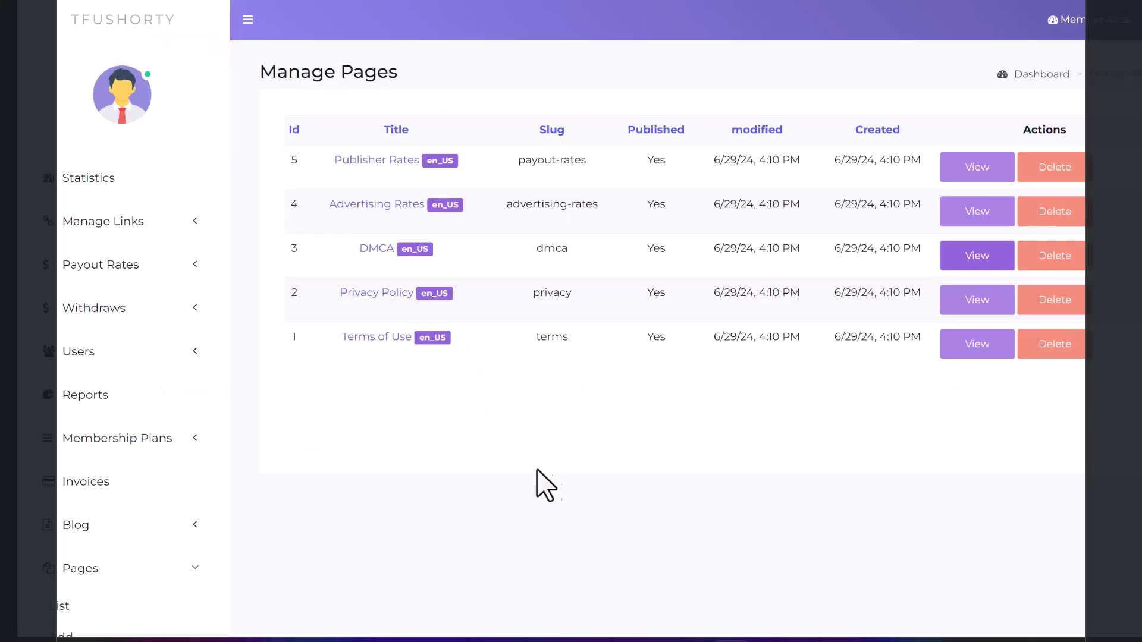
click(379, 255)
click(386, 547)
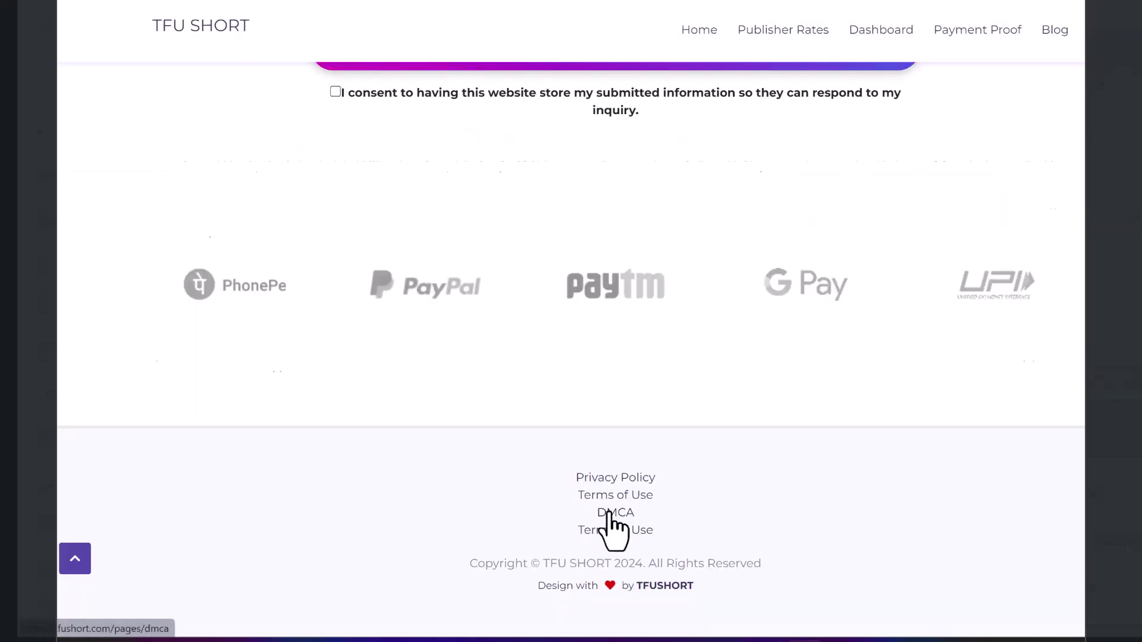
- Open the DMCA page of the TFU SHORT site and copy its entire text, from the first paragraph to the contact line
click(606, 510)
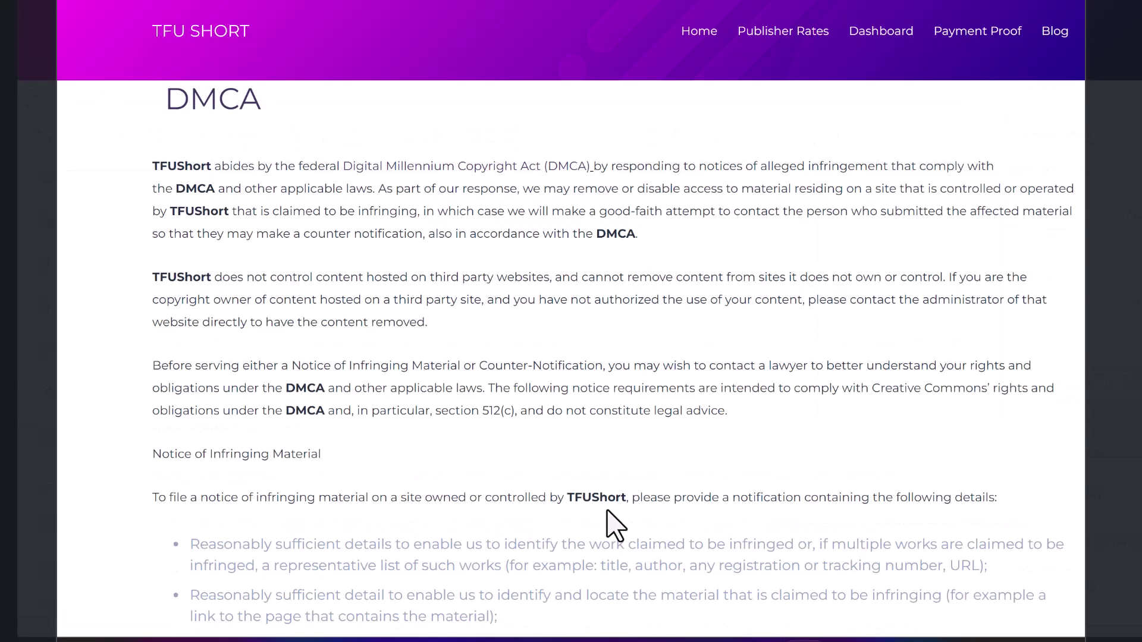
scroll(128, 269, down, 5)
scroll(158, 265, up, 5)
drag(152, 167, 493, 387)
drag(496, 441, 483, 377)
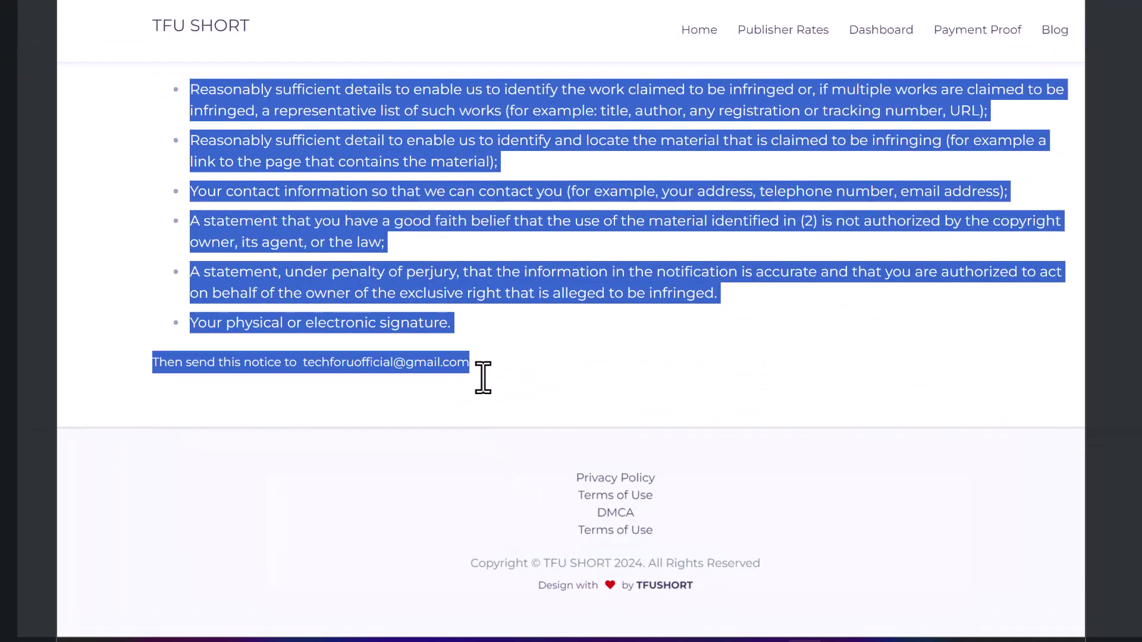
right_click(467, 365)
click(534, 143)
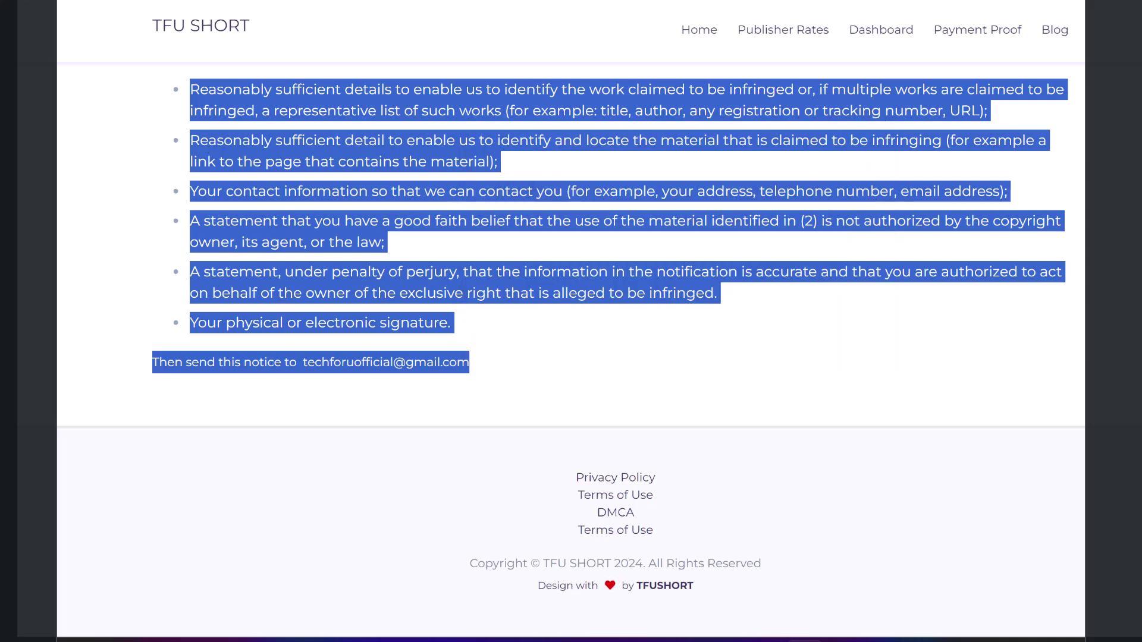
- Return to the DMCA page editor and paste the copied DMCA text into its empty Content field
key(ctrl+Tab)
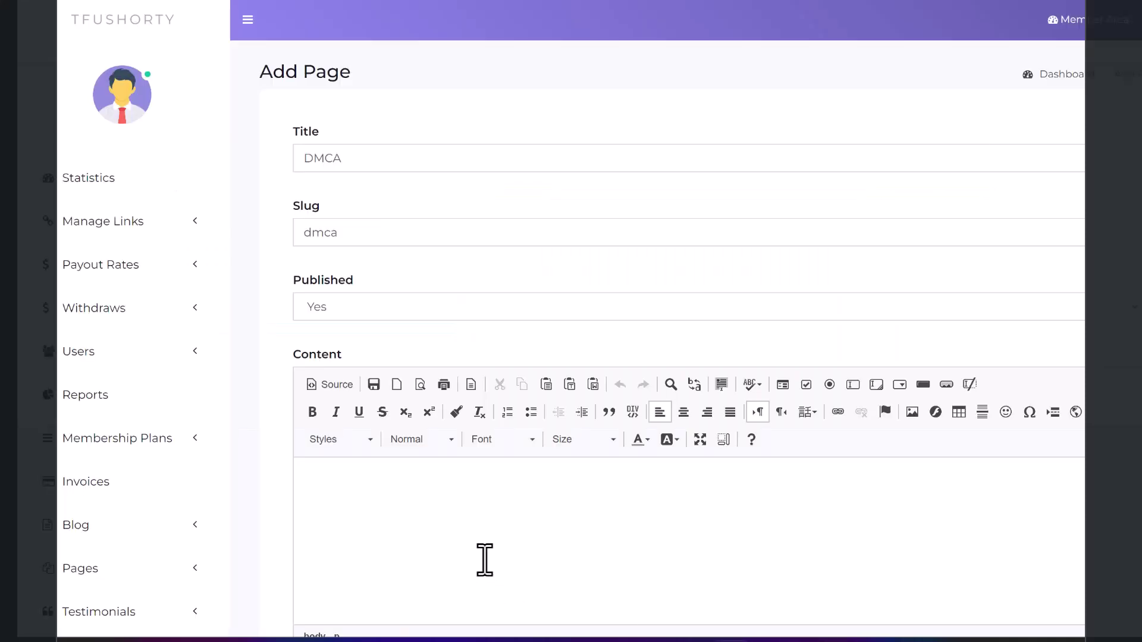
right_click(476, 530)
right_click(351, 485)
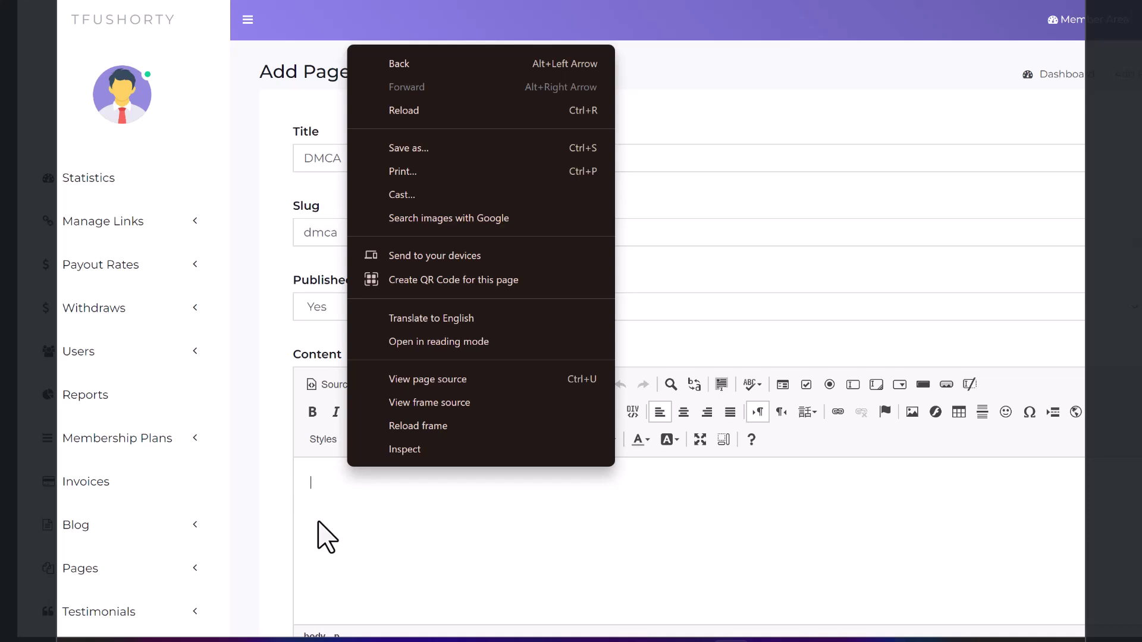
click(316, 484)
right_click(372, 497)
click(378, 502)
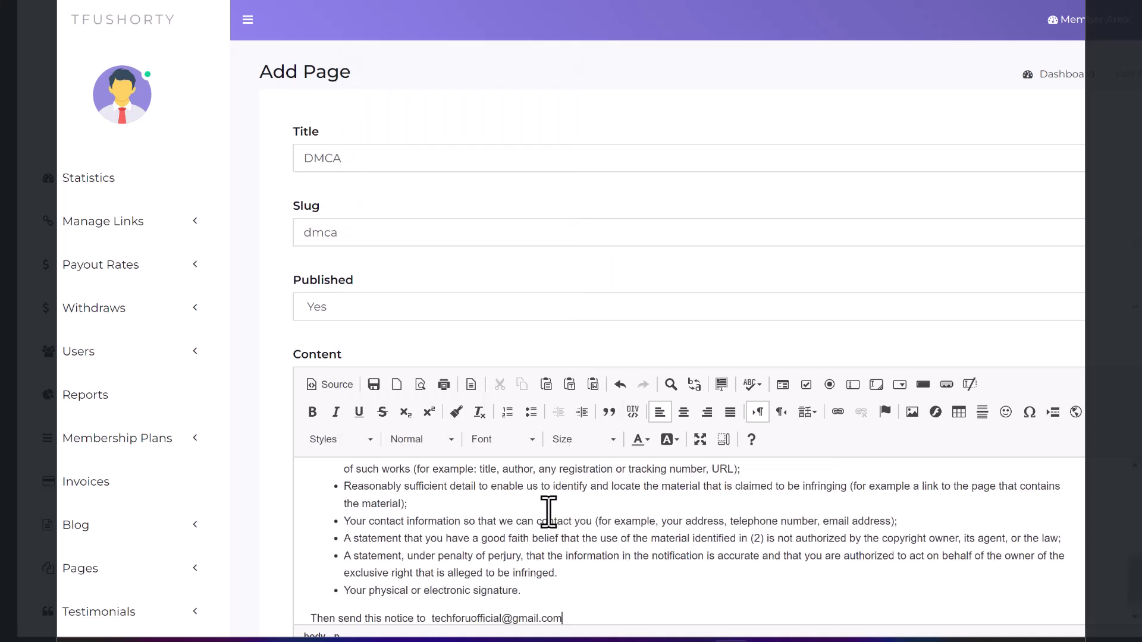
scroll(548, 512, up, 15)
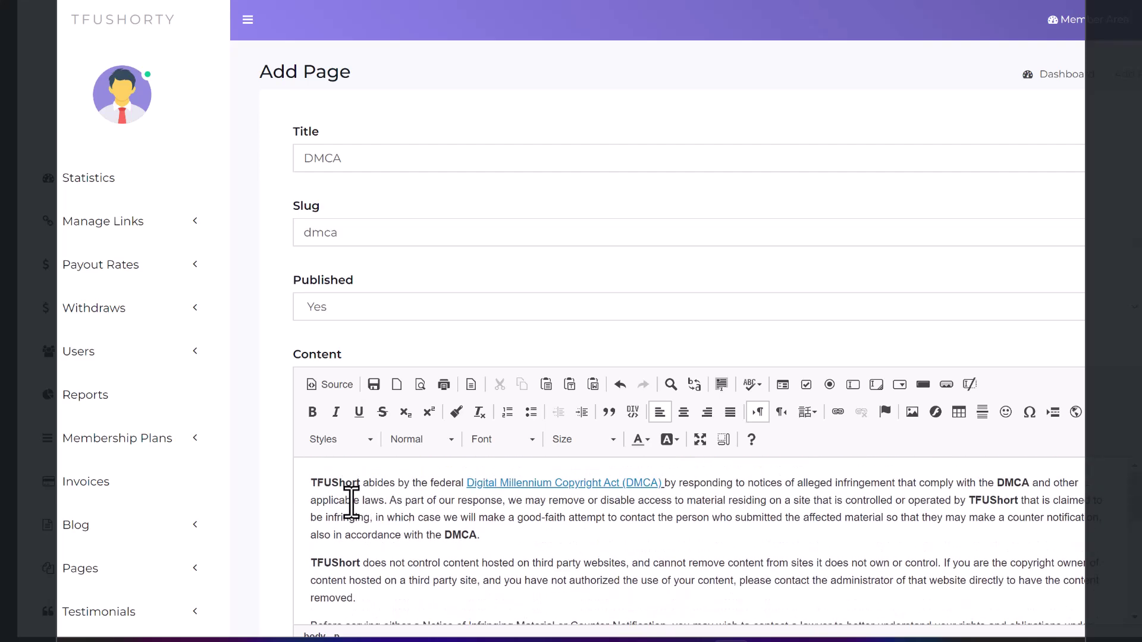
- Change the site name from TFUShort to TFUShorty in the first two DMCA paragraphs and save the page
click(359, 483)
text(y)
click(360, 563)
text(y)
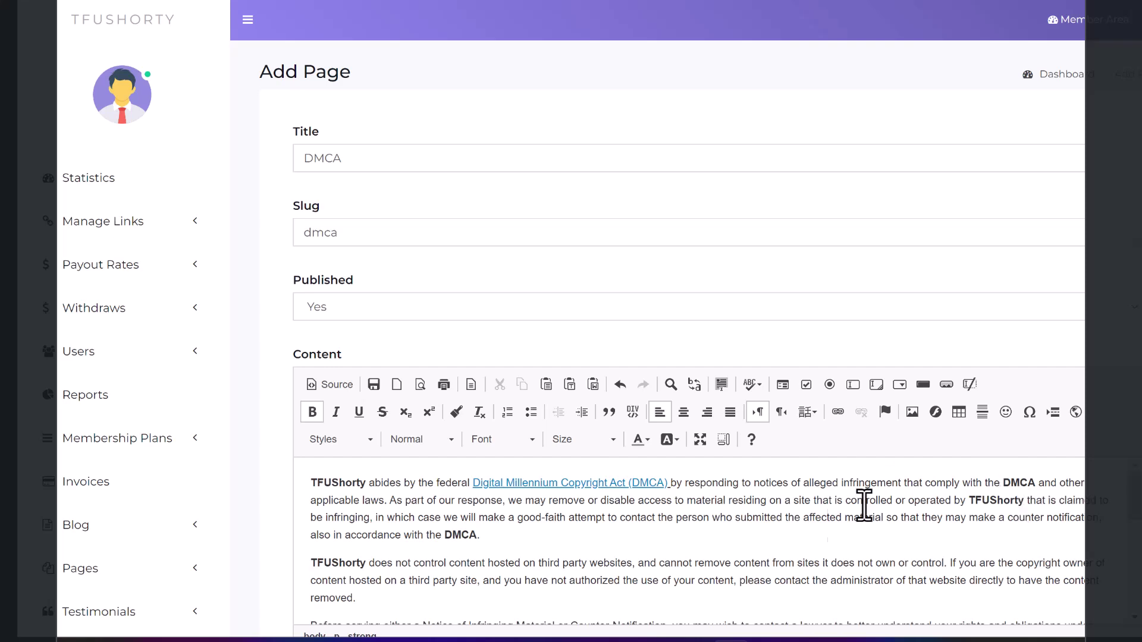
scroll(791, 558, down, 6)
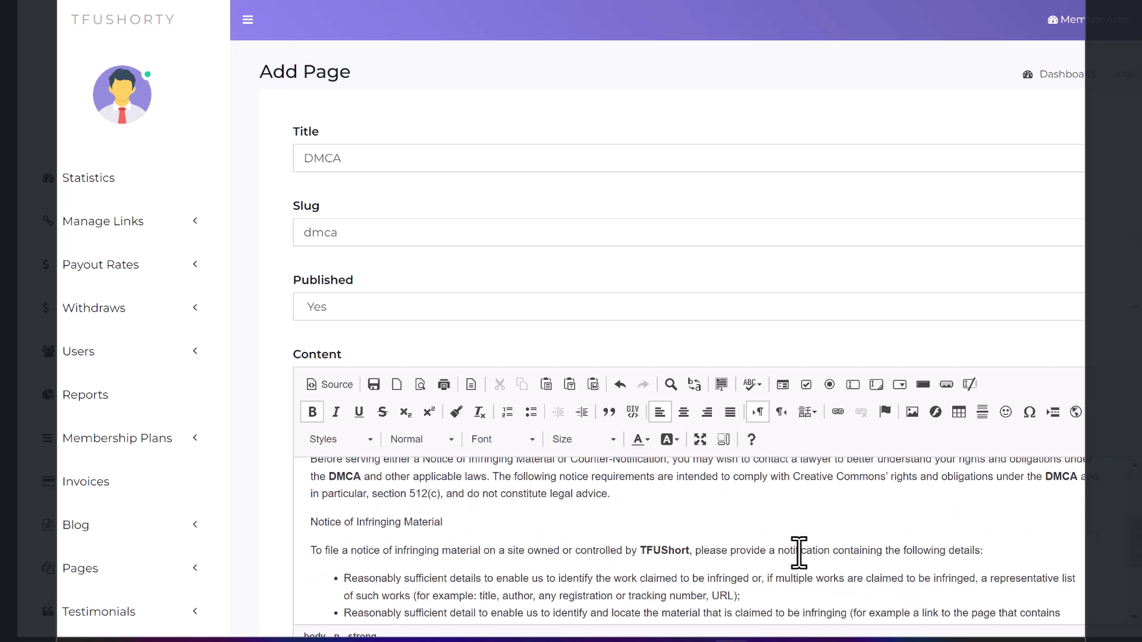
scroll(802, 548, down, 5)
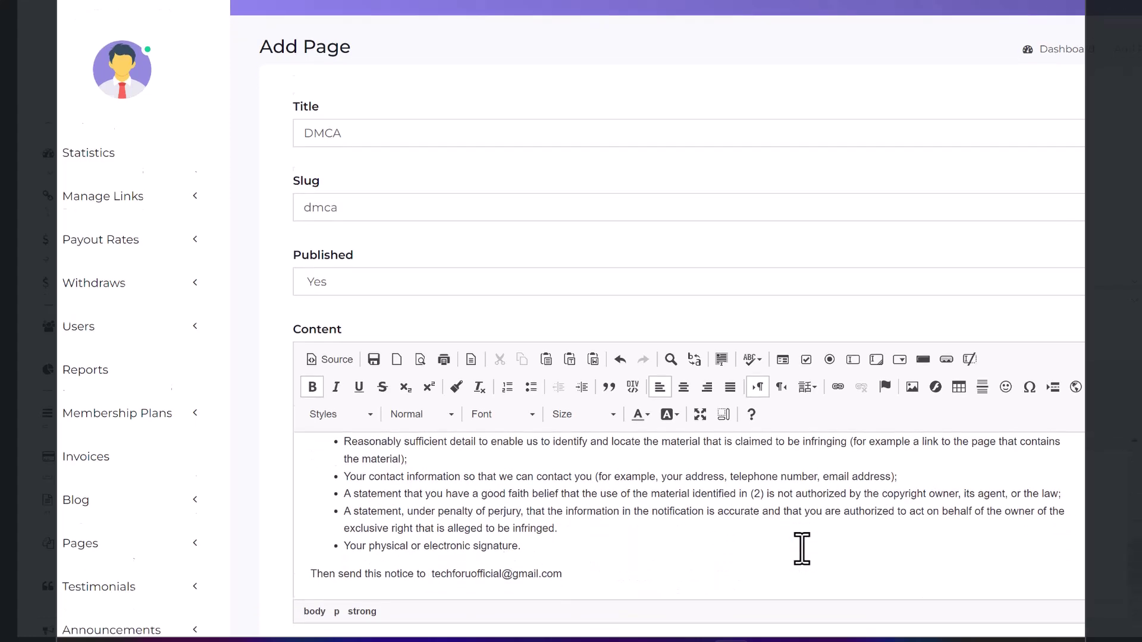
scroll(804, 545, down, 4)
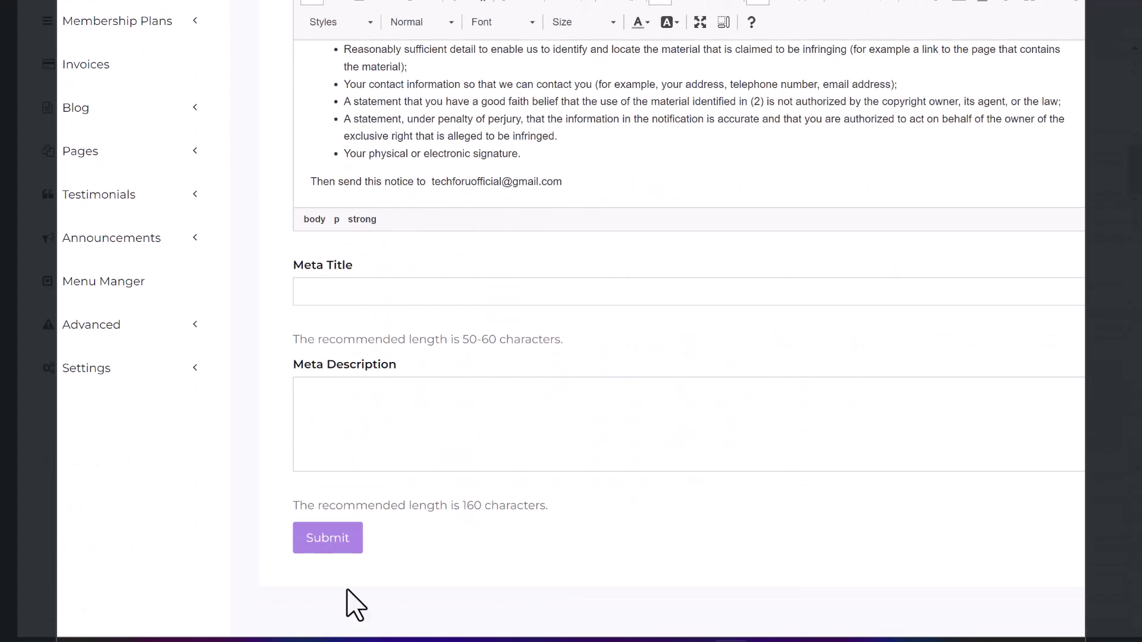
- Read through the published DMCA page from its contact line back to the first paragraph, and close it
scroll(470, 256, up, 10)
scroll(405, 510, down, 5)
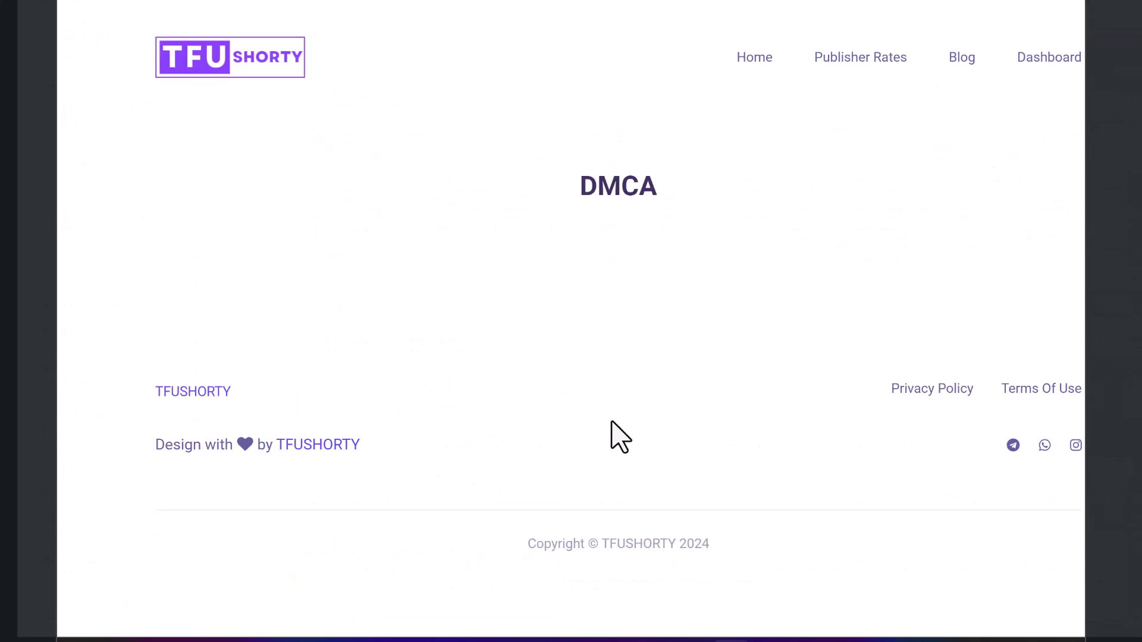
scroll(592, 354, down, 1)
scroll(592, 354, down, 6)
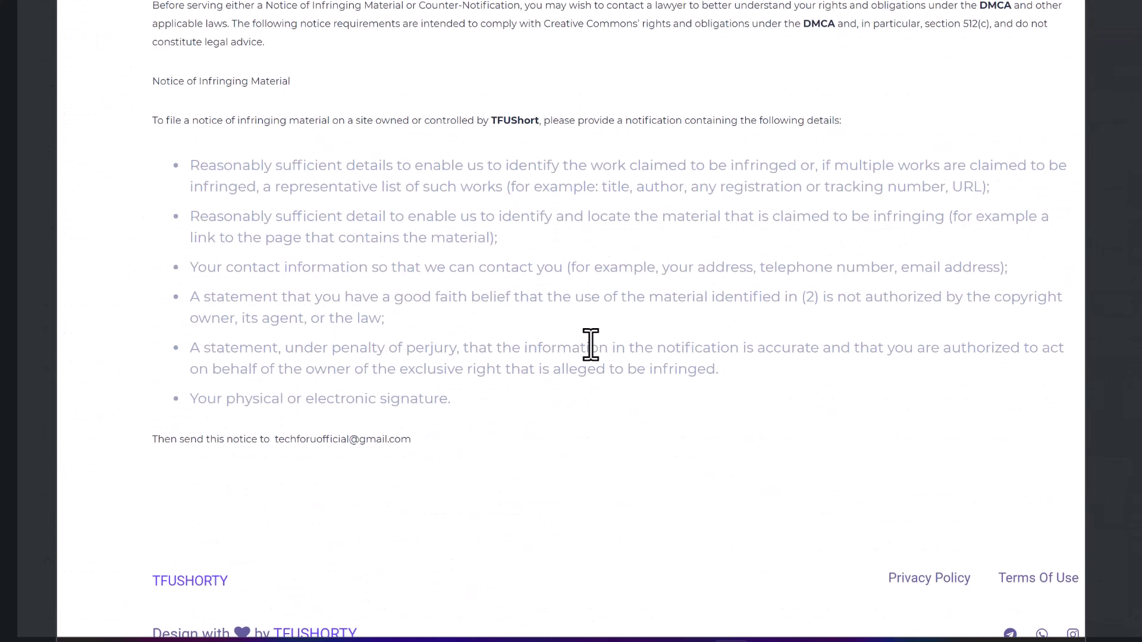
scroll(589, 340, up, 4)
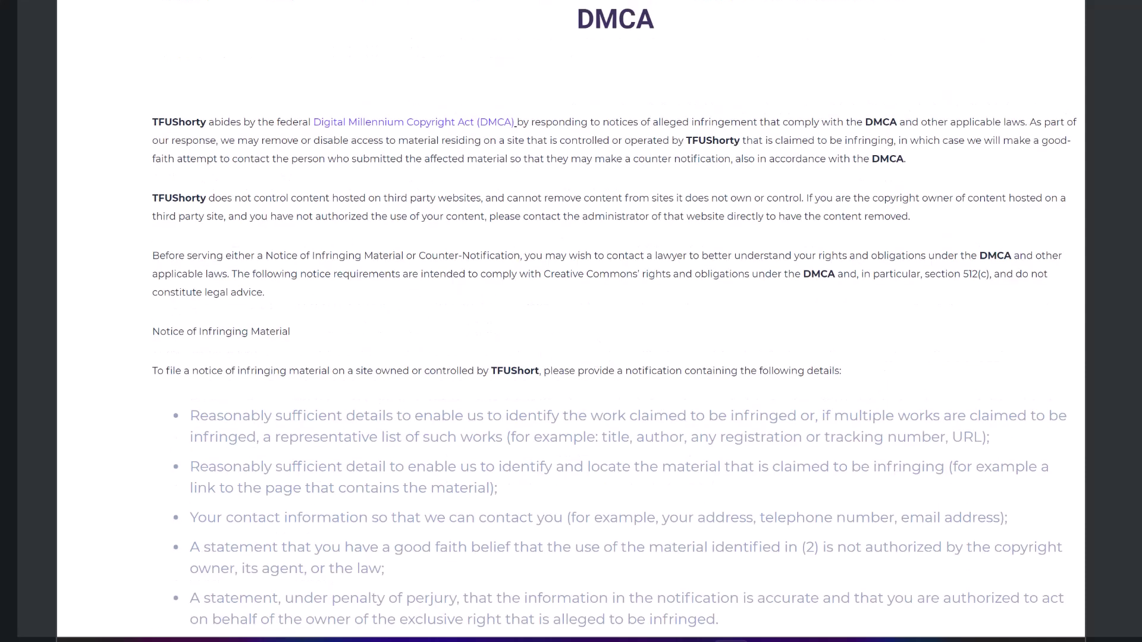
key(ctrl+w)
- Reopen the DMCA page for editing, set all of its content to font size 14, and save the page
click(377, 310)
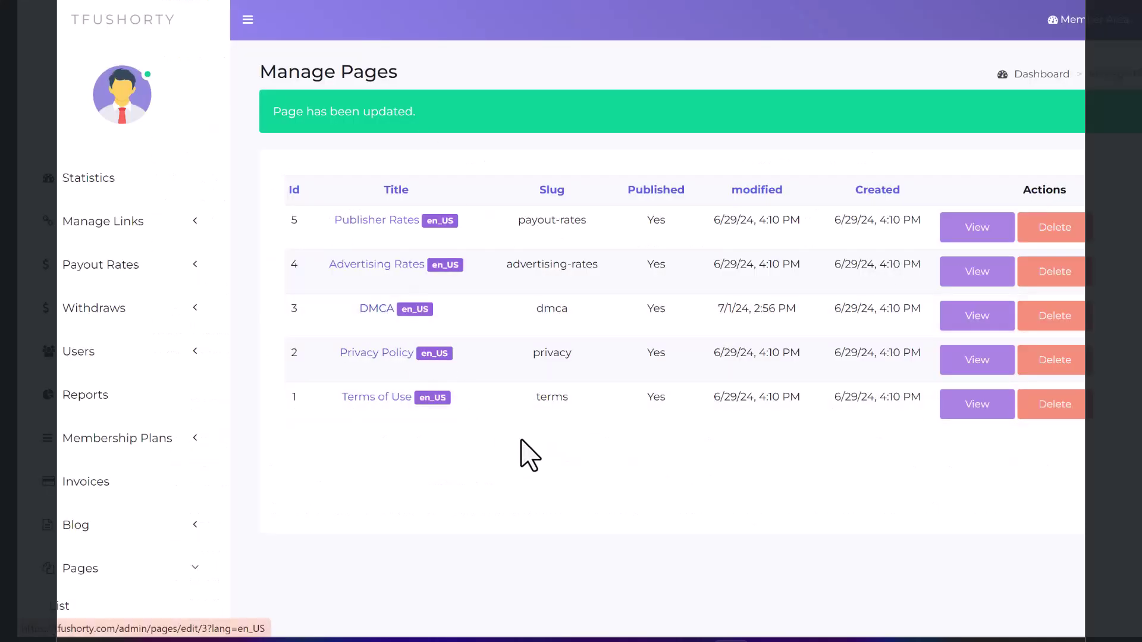
scroll(538, 511, down, 1)
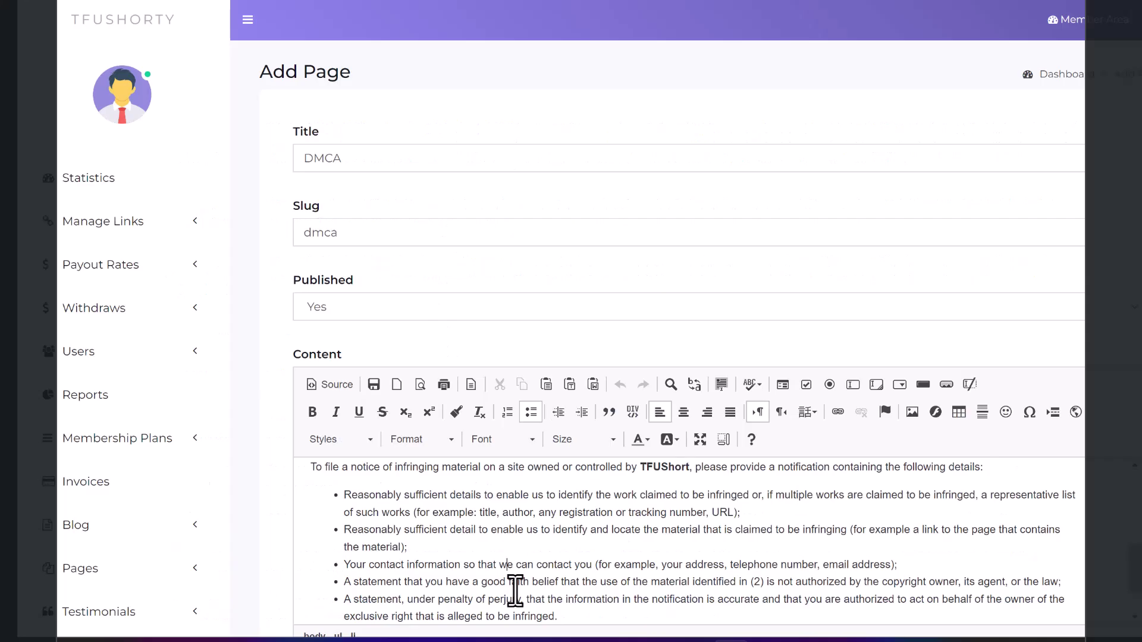
key(ctrl+a)
click(583, 438)
scroll(575, 535, down, 2)
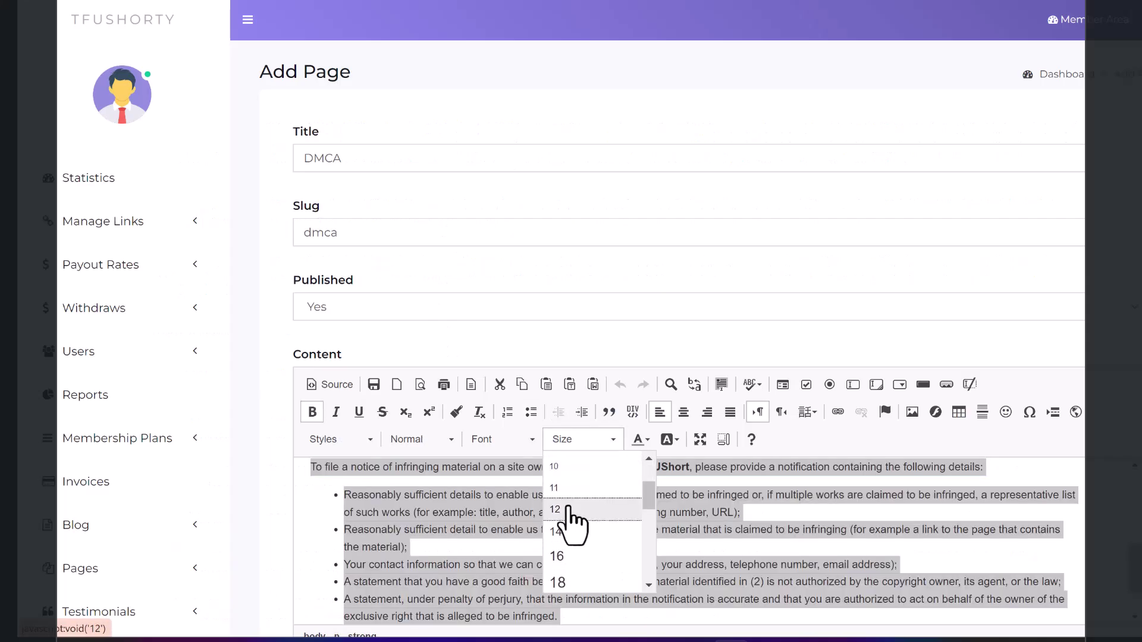
click(565, 531)
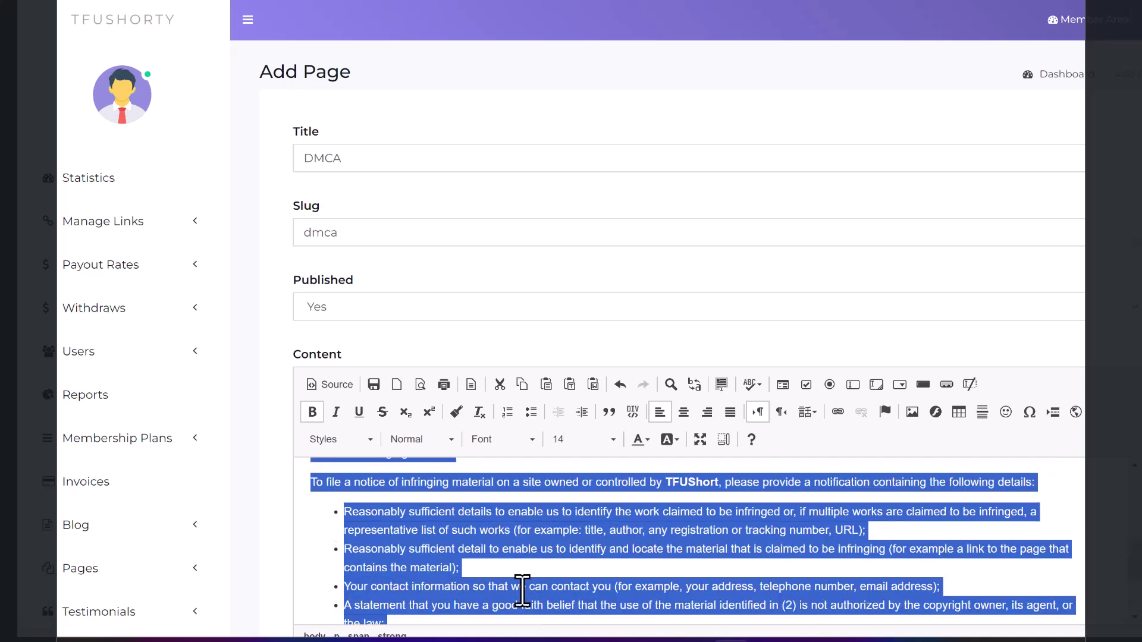
scroll(522, 565, down, 2)
scroll(445, 416, down, 8)
click(340, 500)
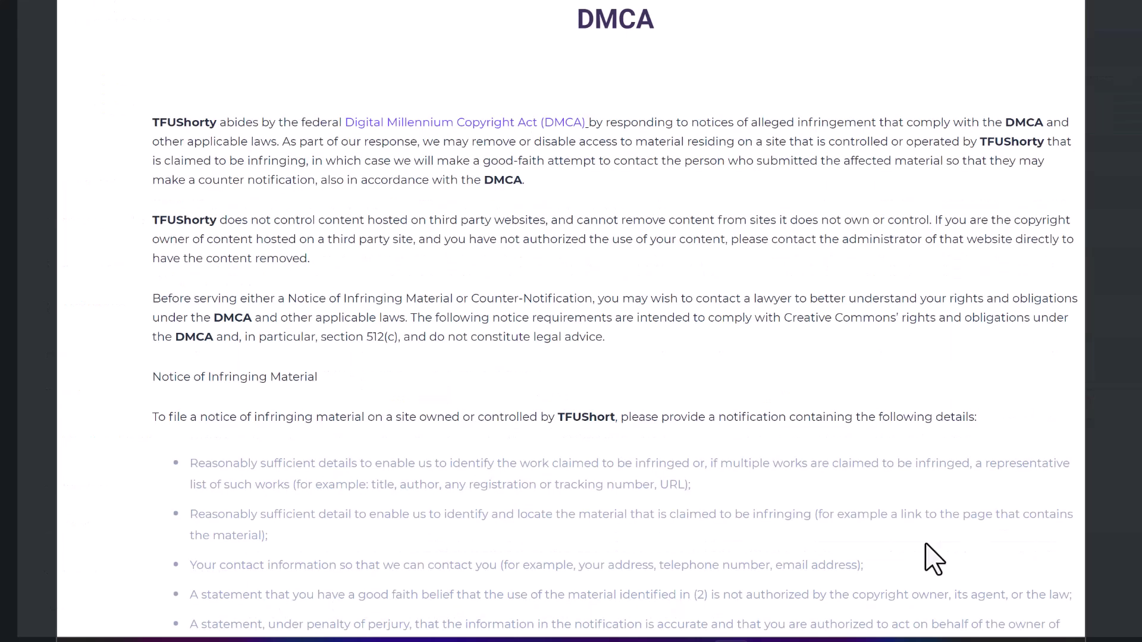
- Check the text size on the published DMCA page down to the footer, and return to the page list
scroll(743, 506, up, 3)
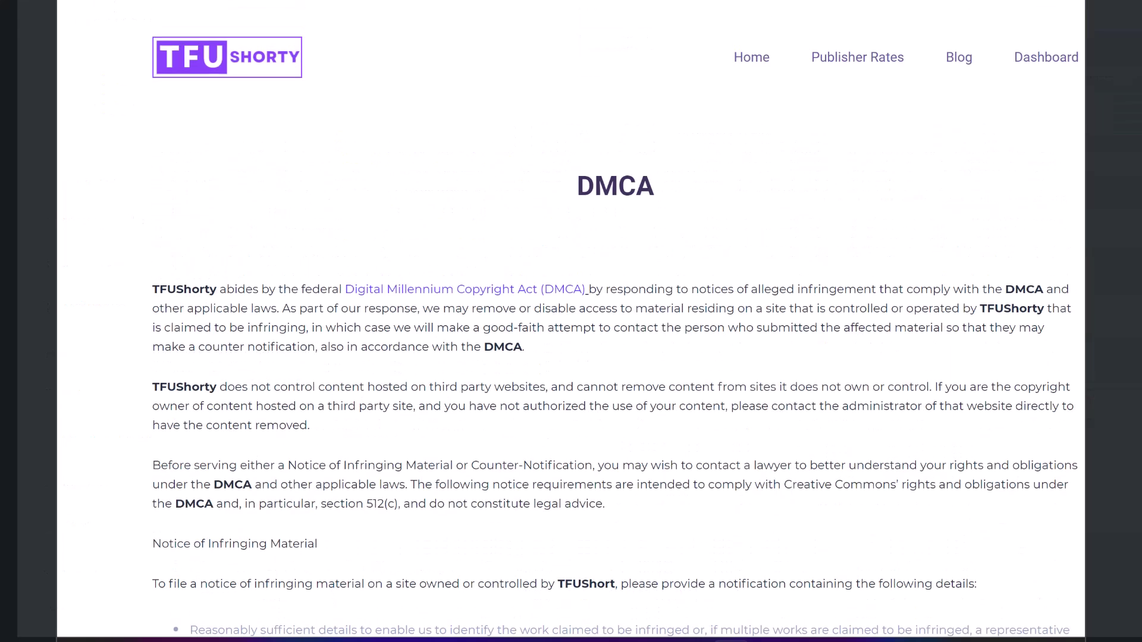
scroll(649, 380, down, 10)
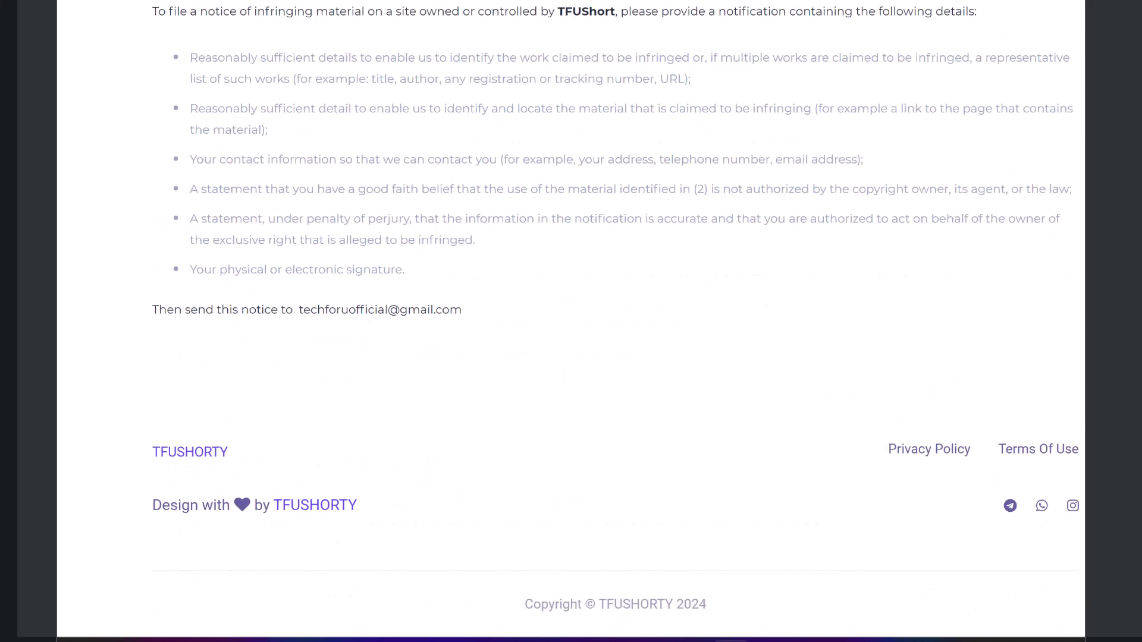
key(ctrl+w)
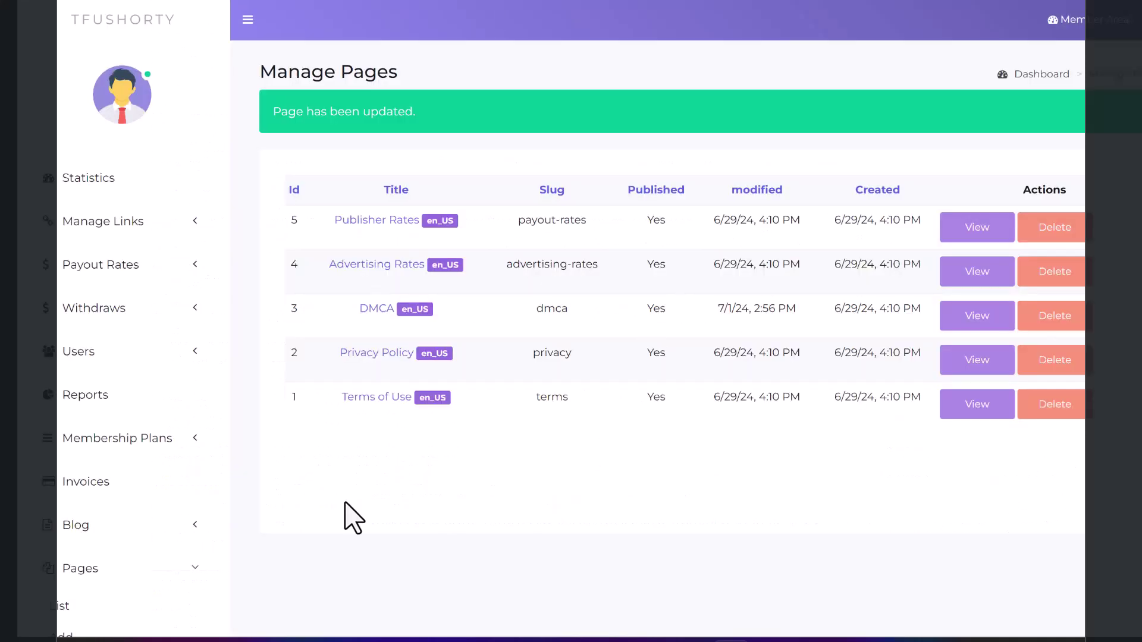
- Open the Privacy Policy page for editing, and copy the entire privacy policy text from the TFU SHORT site
click(387, 356)
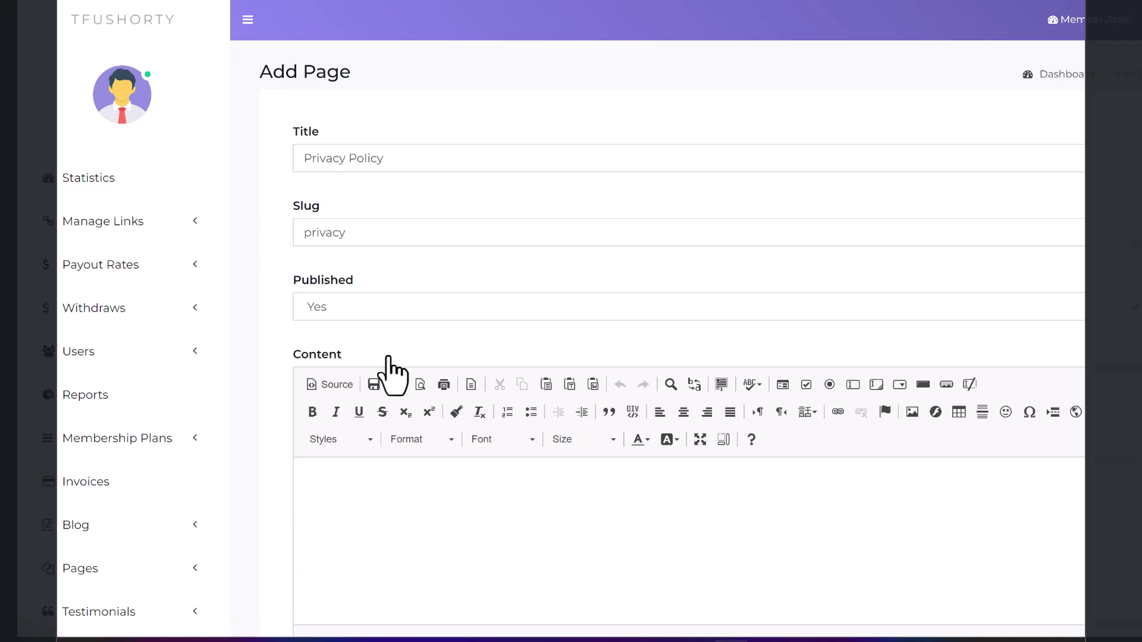
scroll(484, 481, down, 5)
scroll(487, 482, up, 5)
click(854, 573)
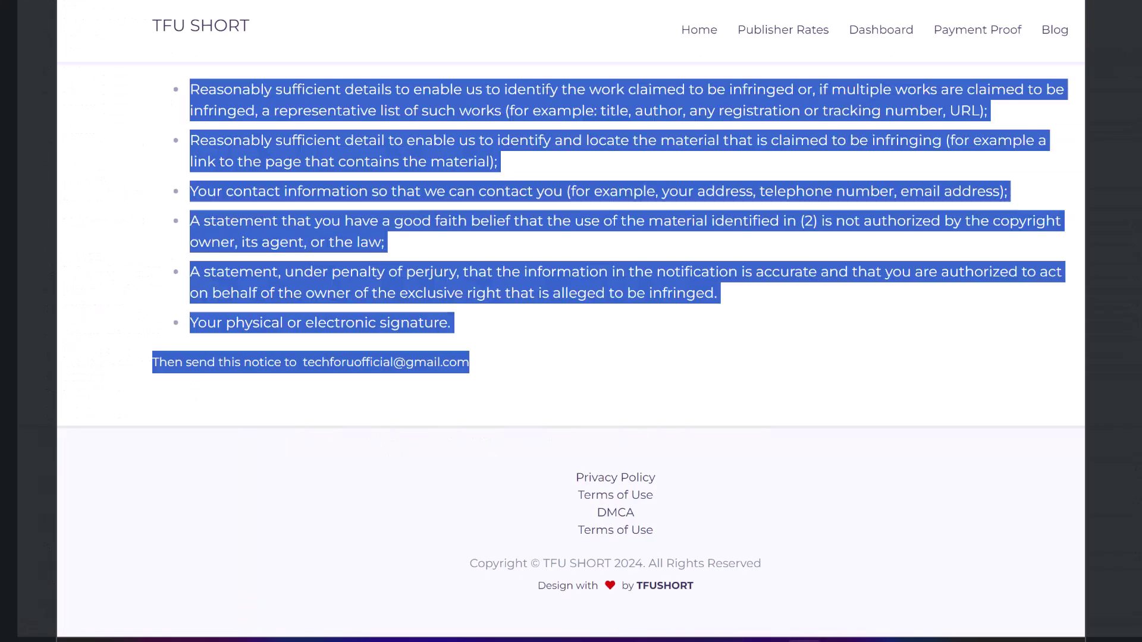
click(619, 476)
drag(107, 176, 464, 639)
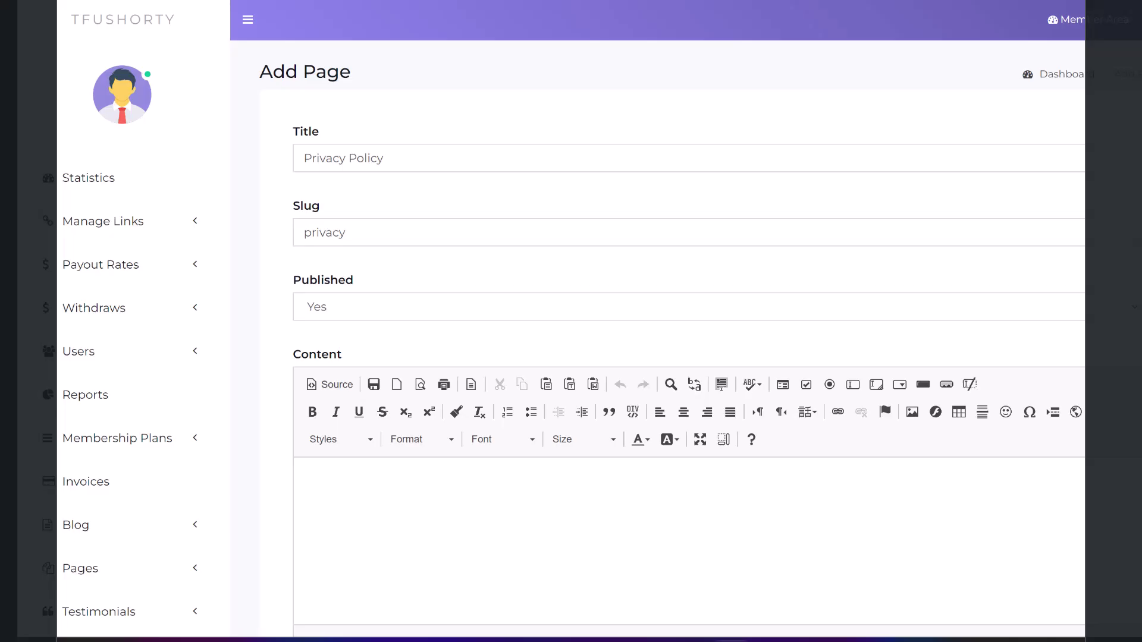
- Paste the copied privacy policy into the Content field of the Privacy Policy page and save it
click(348, 520)
key(ctrl+v)
scroll(383, 417, down, 5)
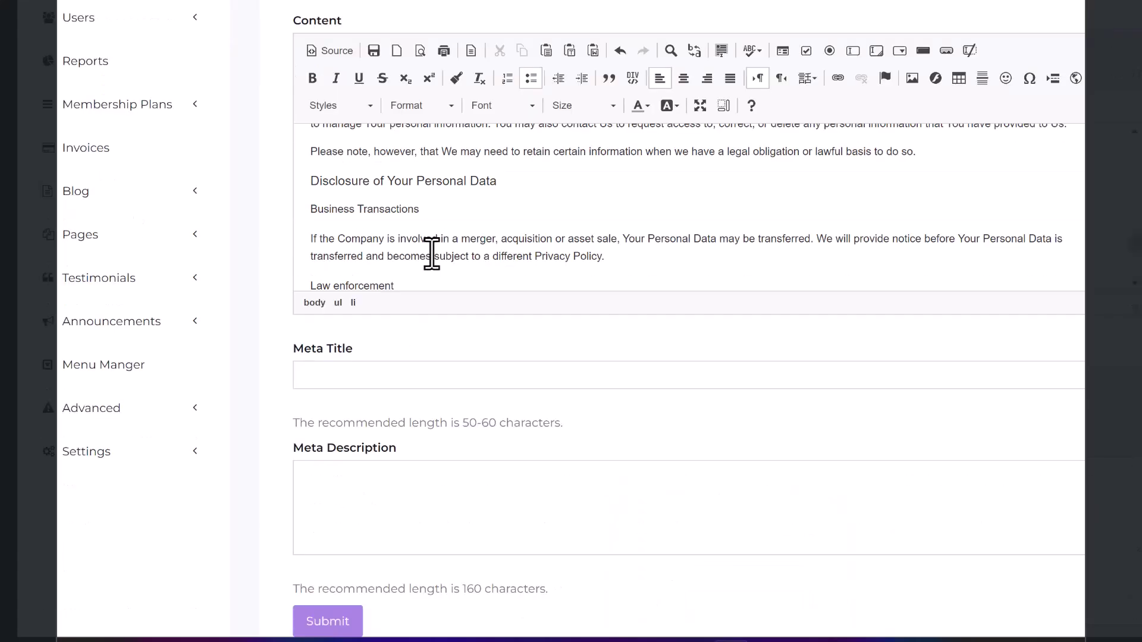
scroll(451, 370, down, 2)
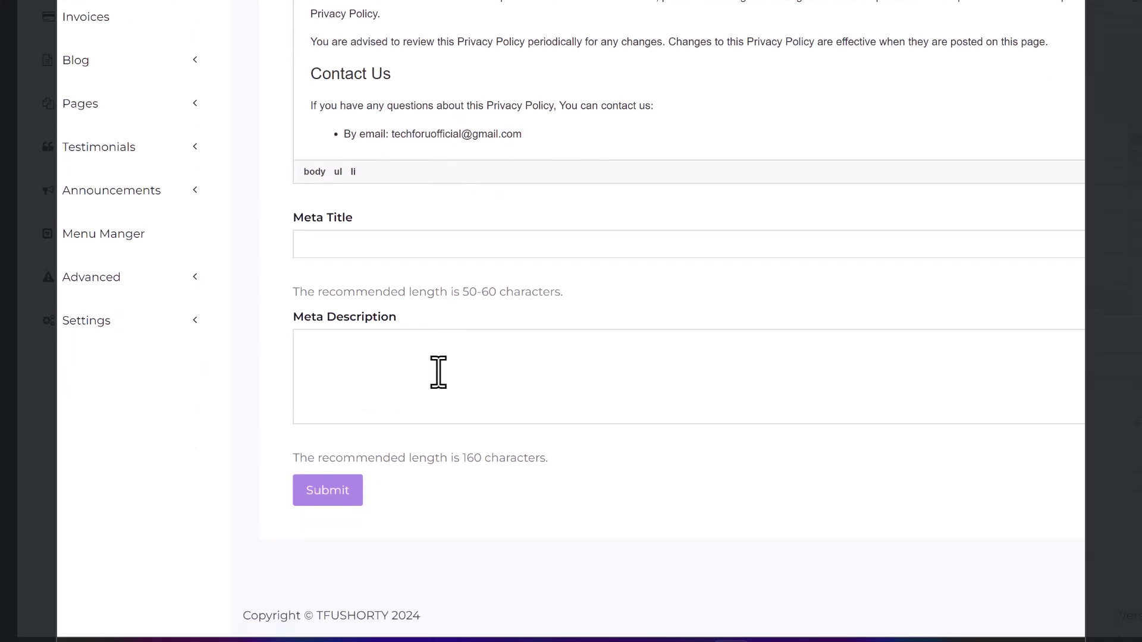
click(344, 498)
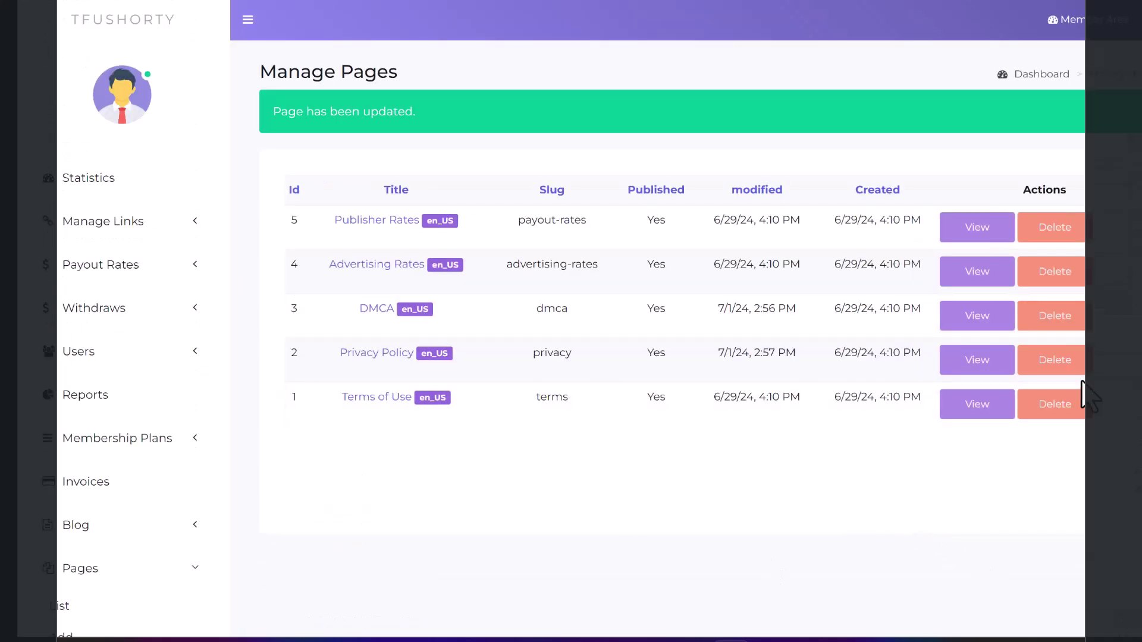
- View the published Privacy Policy page, and open the Terms of Use page for editing in its Content field
click(978, 363)
scroll(437, 357, down, 20)
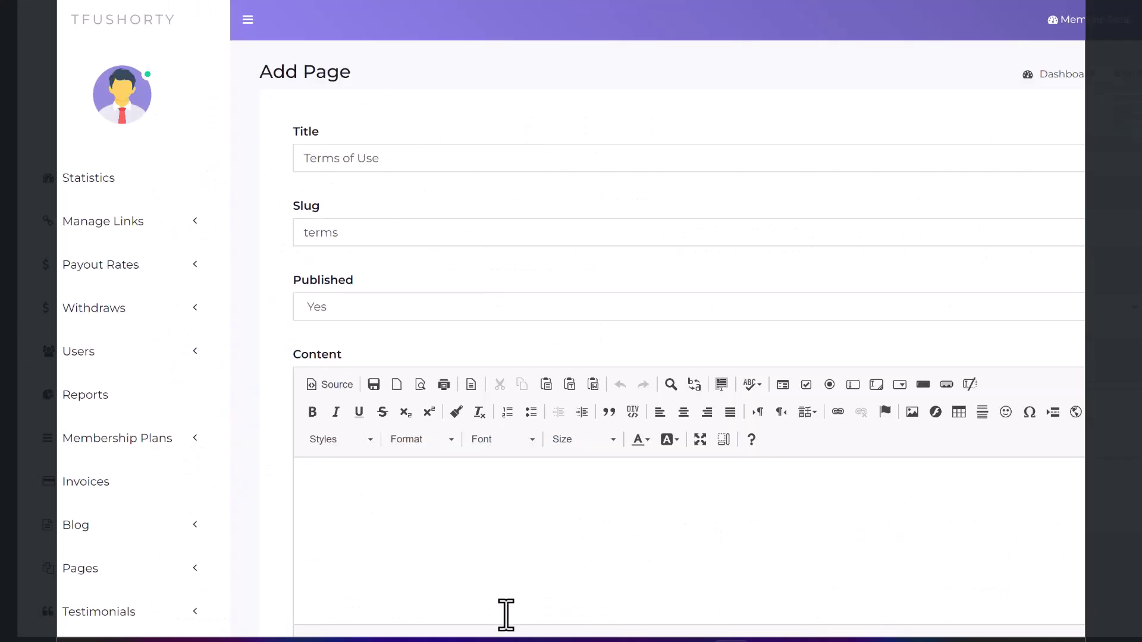
scroll(506, 614, down, 4)
click(430, 273)
mouse_move(714, 624)
- Open the Terms of Use page of the TFU SHORT site and copy its text from the Website Terms of Use heading onward
click(797, 562)
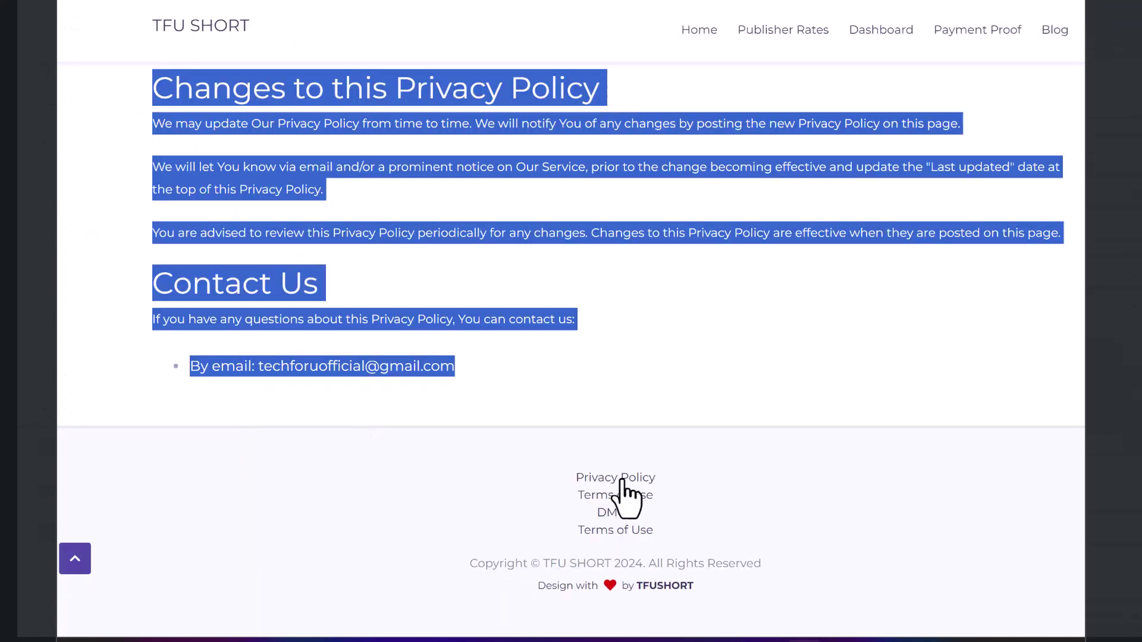
click(642, 537)
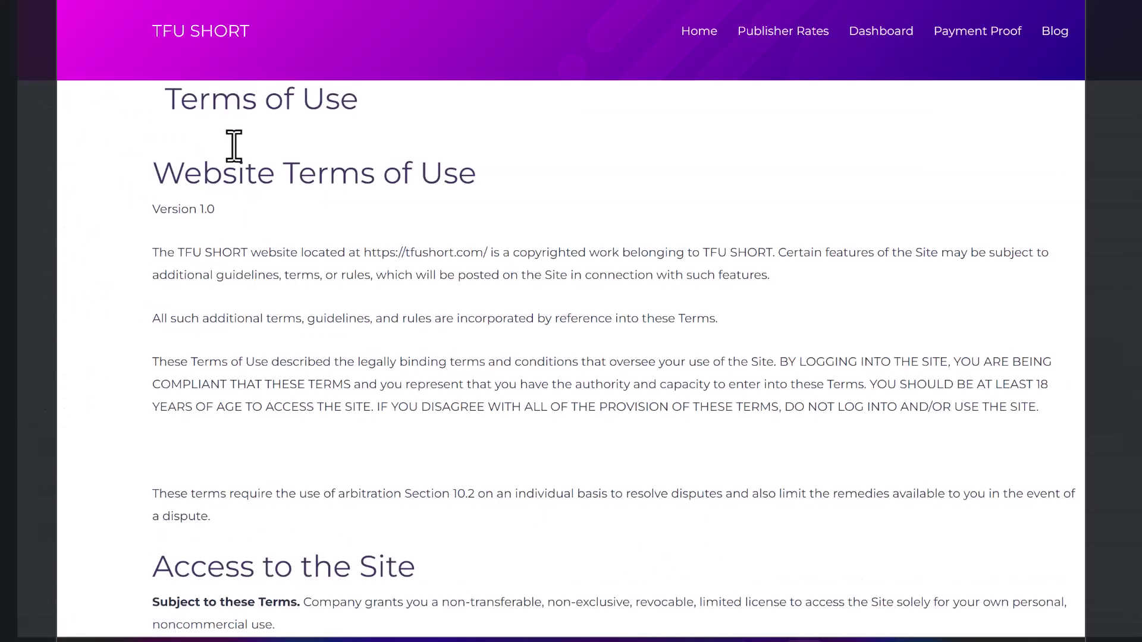
drag(161, 165, 344, 638)
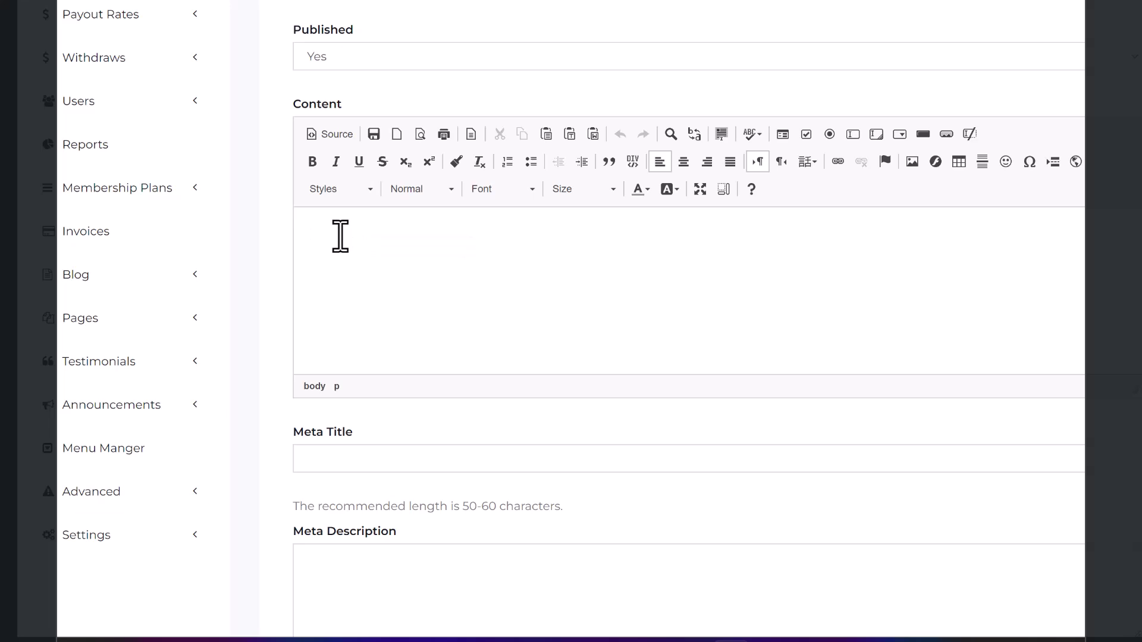
- Paste the copied terms into the Content field of the Terms of Use page, check their beginning, and save the page
key(ctrl+v)
scroll(397, 241, up, 10)
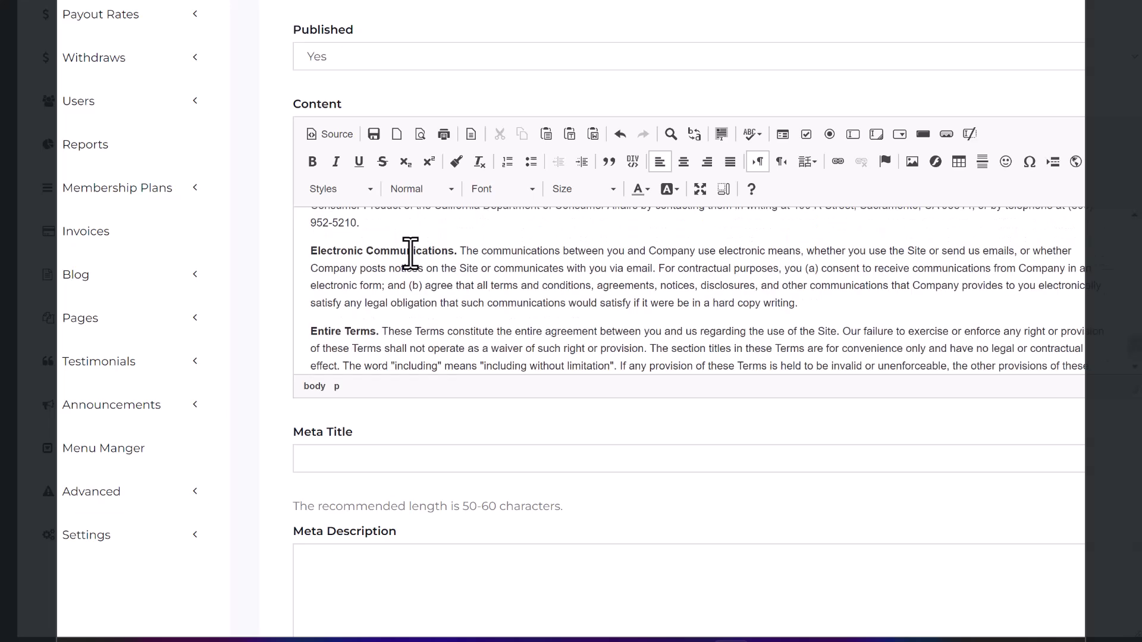
drag(1136, 345, 1135, 225)
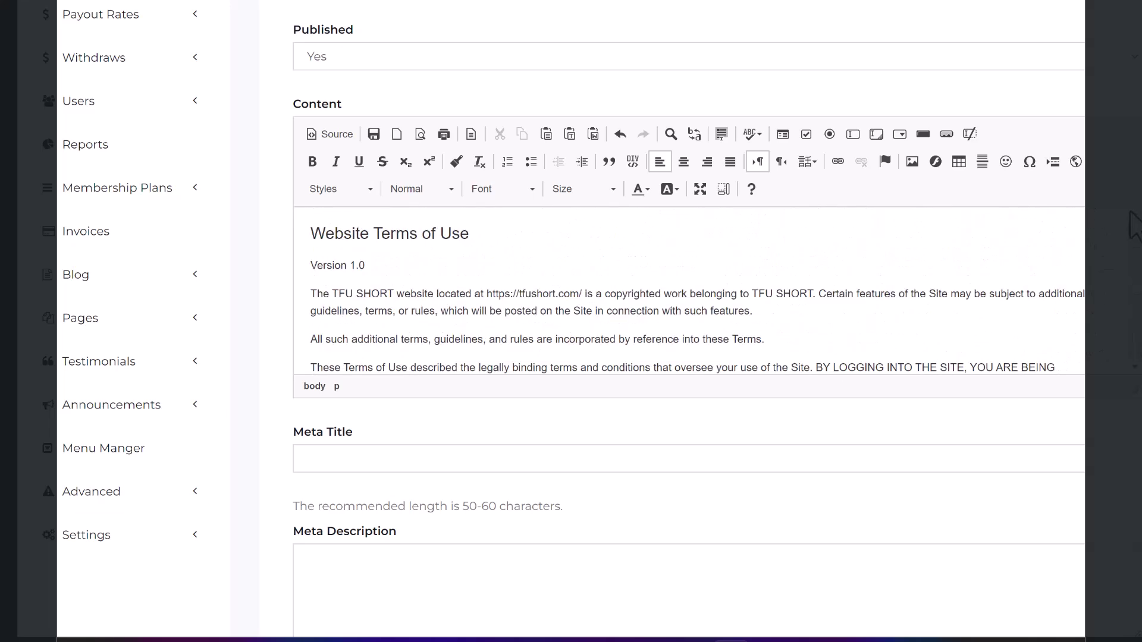
scroll(736, 325, down, 3)
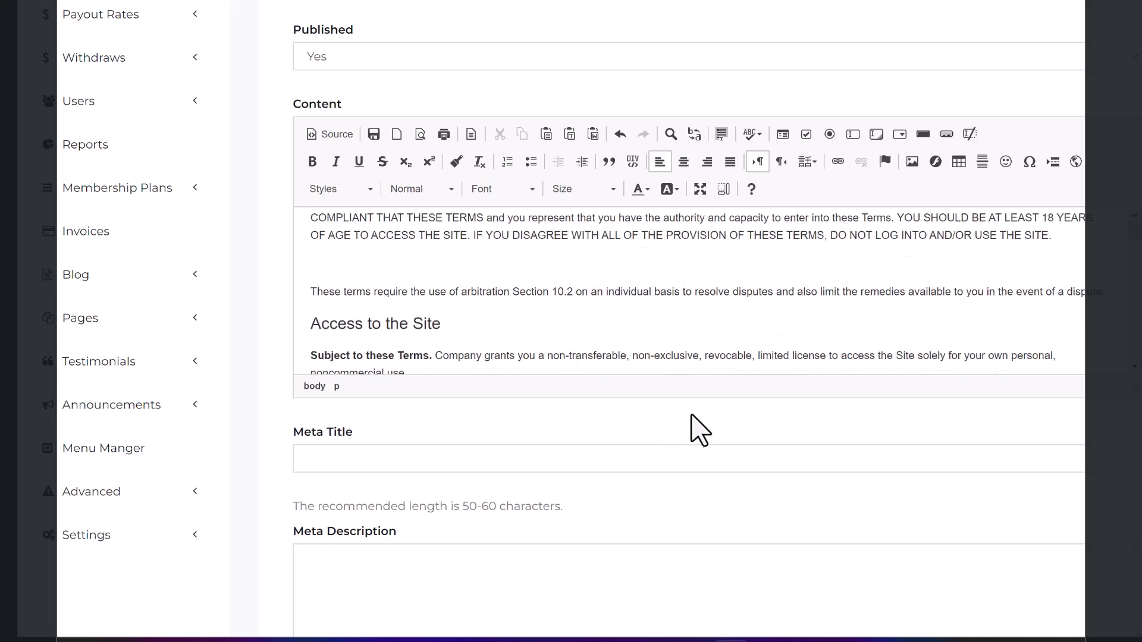
scroll(473, 496, down, 3)
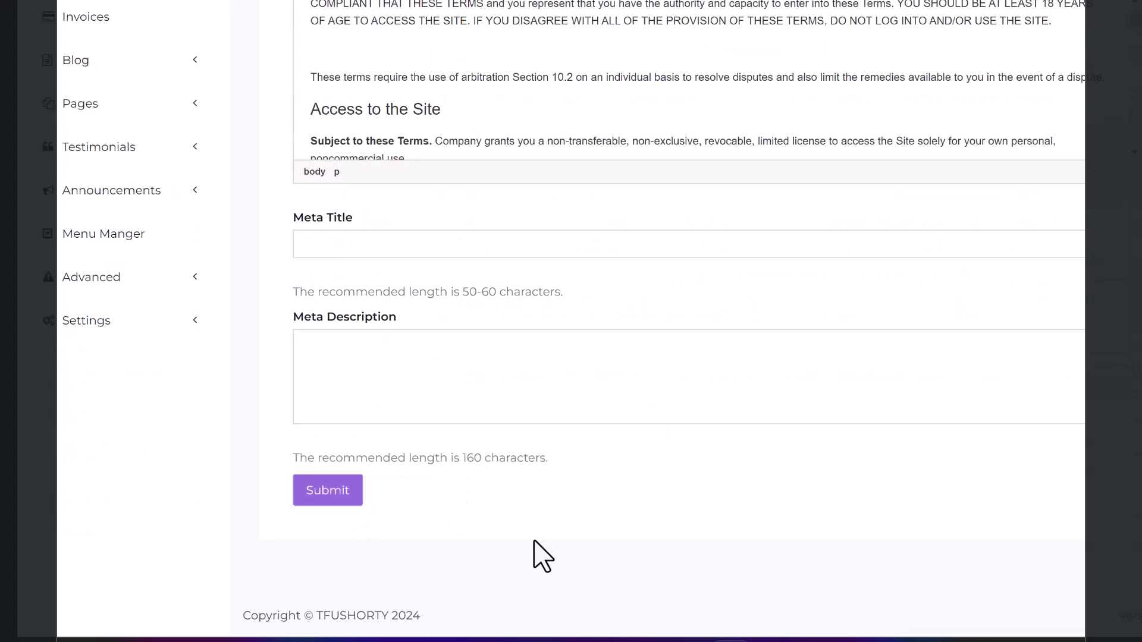
- View the published Terms of Use page, close it, and return to the TFUSHORTY home page
click(964, 413)
key(ctrl+w)
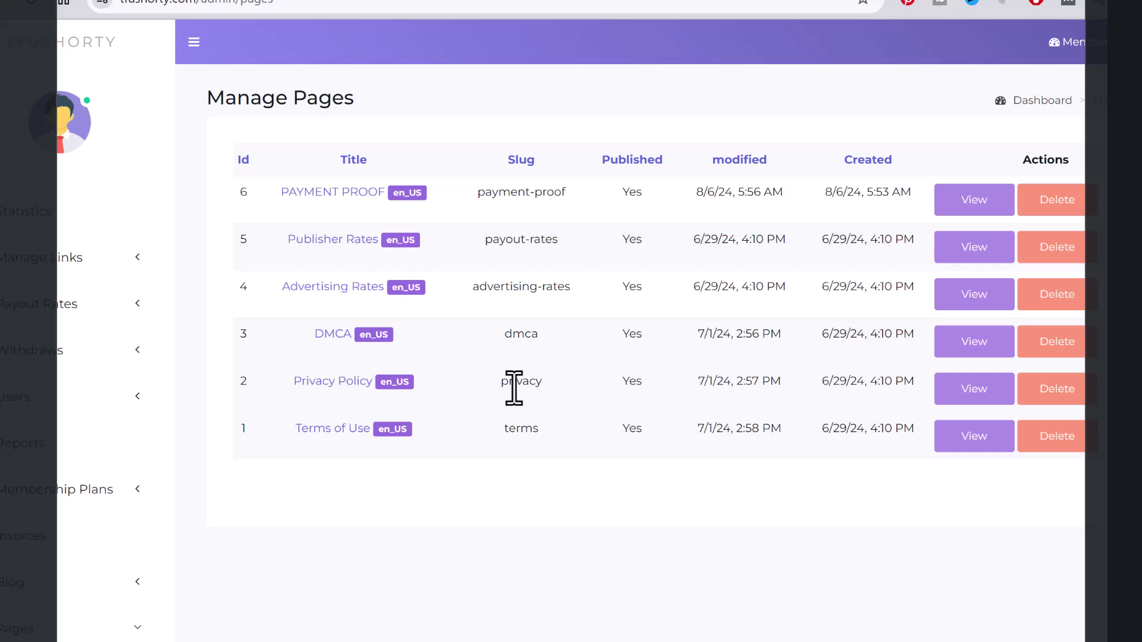
key(ctrl+w)
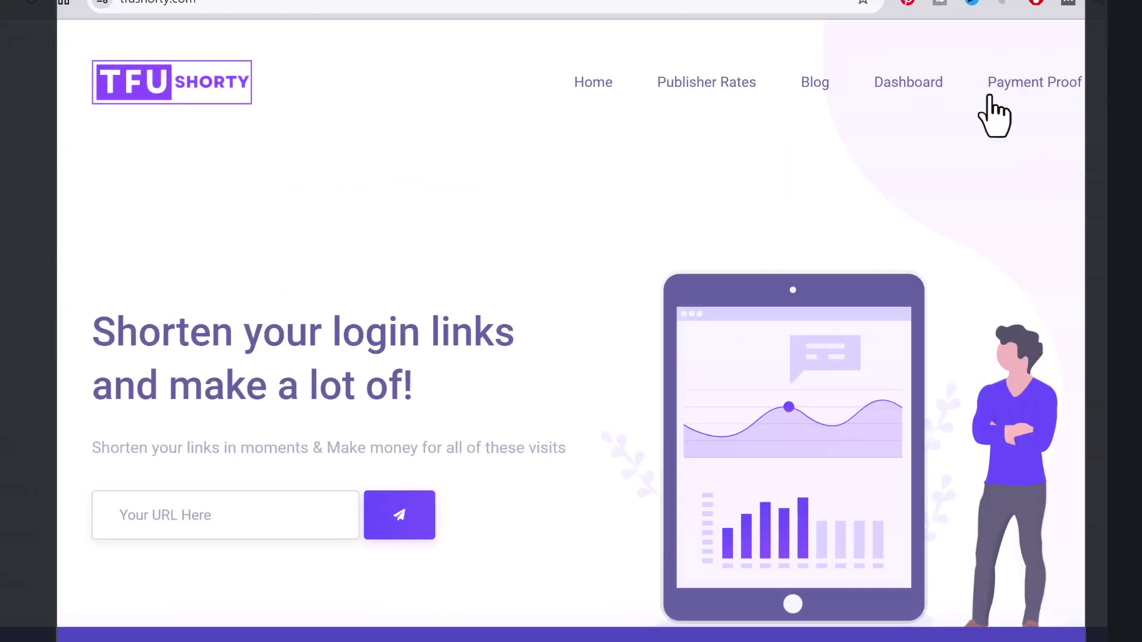
- Look through the TFUSHORTY home page down to its footer links, and open the Main Menu in the admin Menu Manager
scroll(718, 202, down, 7)
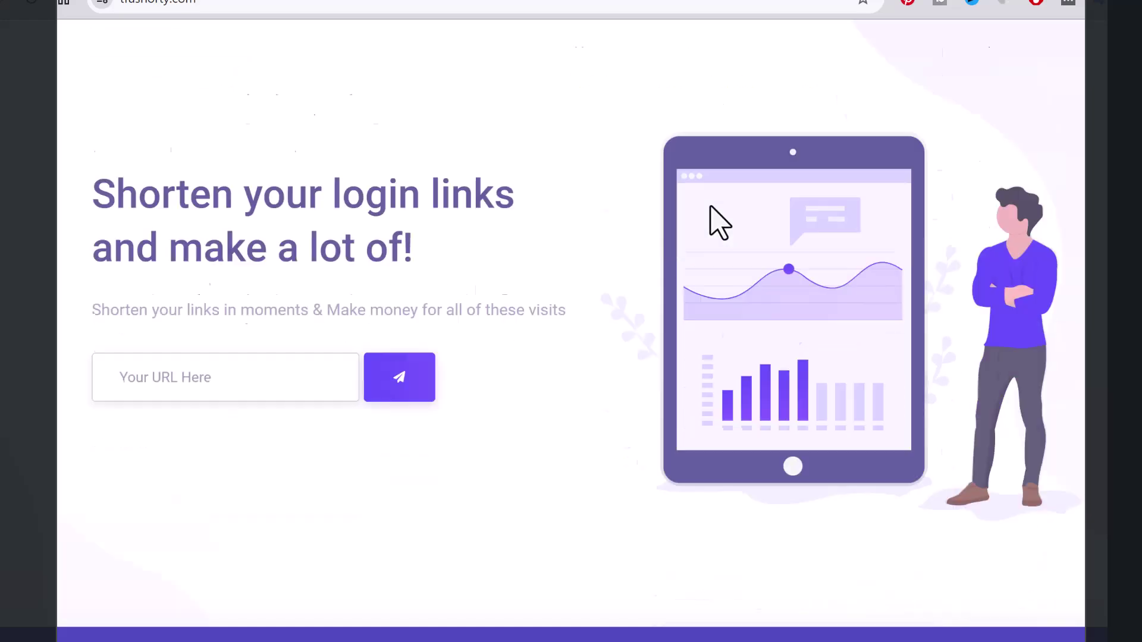
scroll(1031, 591, down, 20)
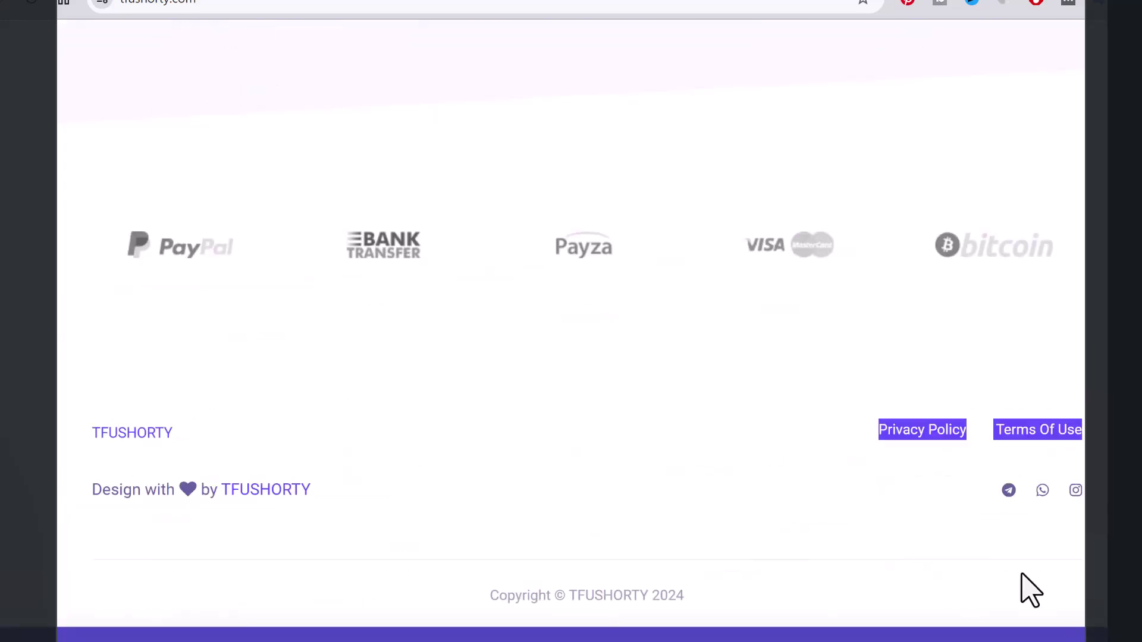
click(1011, 487)
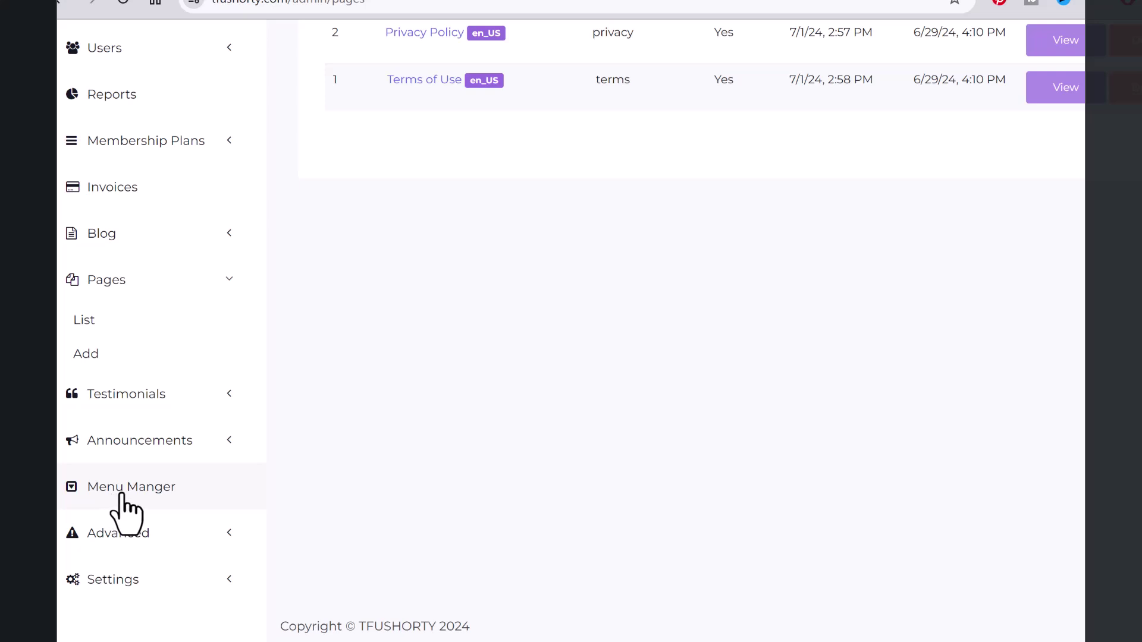
click(142, 491)
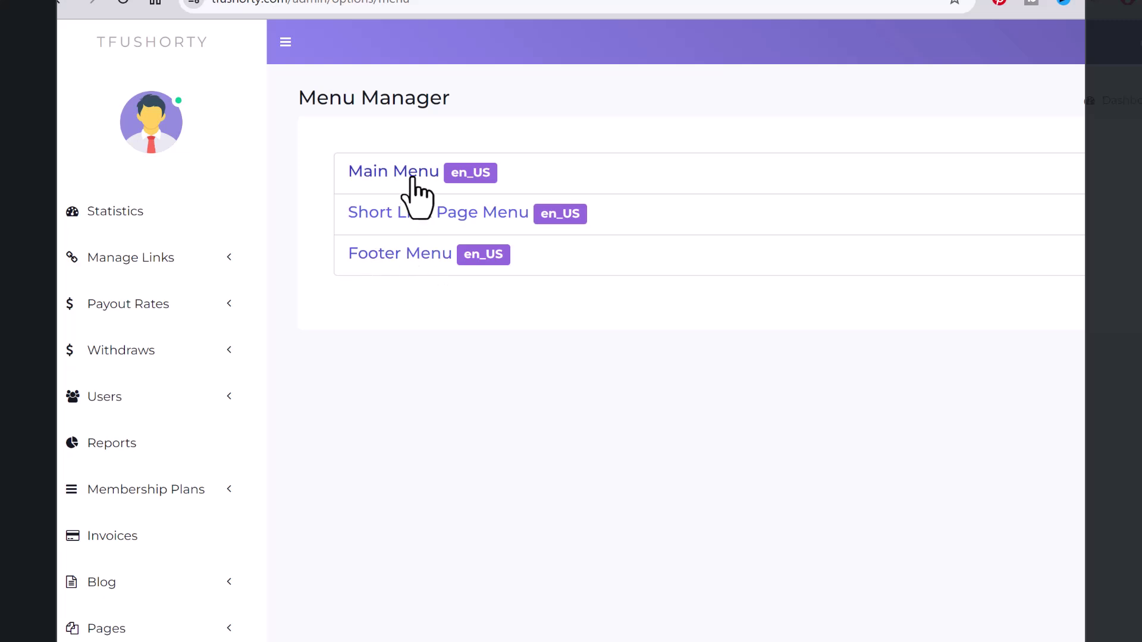
click(416, 173)
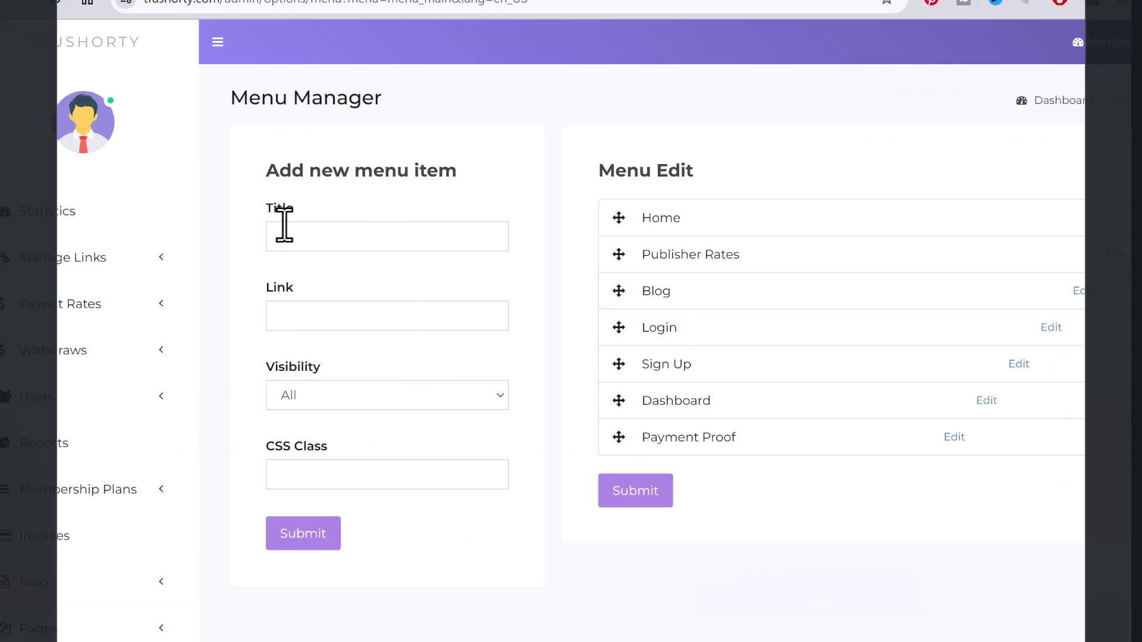
- Examine the Title, Link, Visibility and CSS Class fields for adding a new main menu item
drag(266, 208, 311, 219)
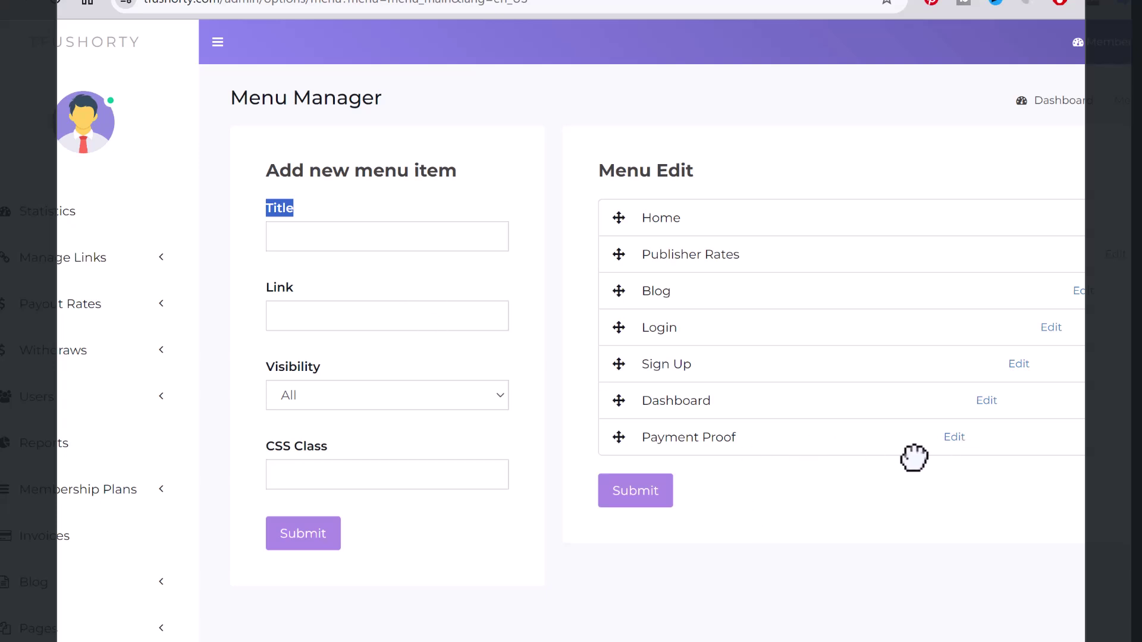
click(324, 236)
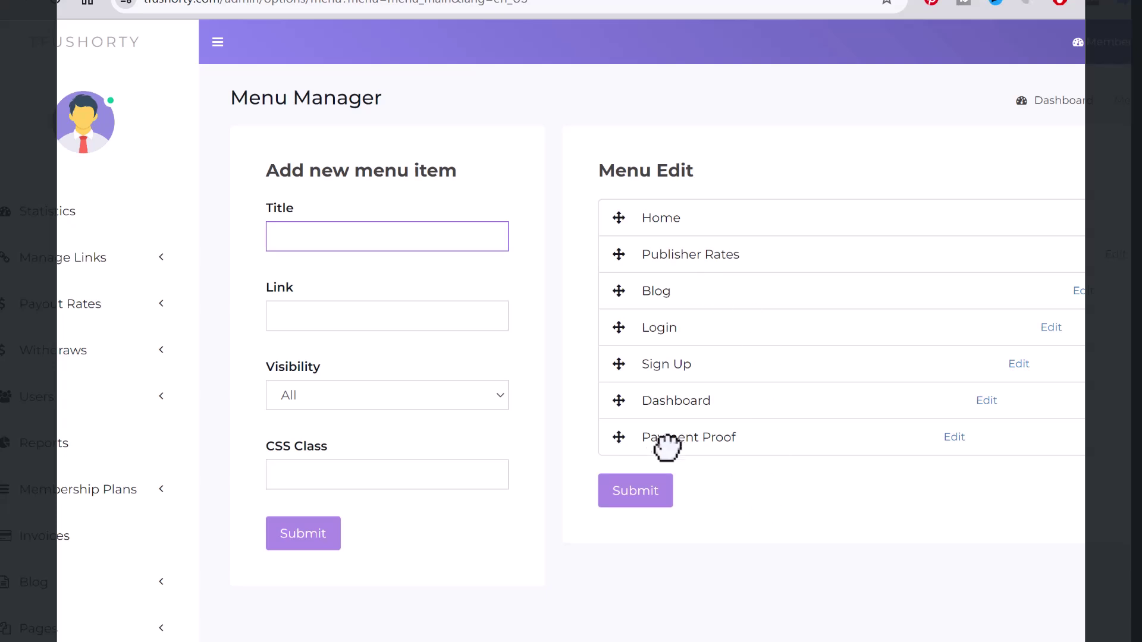
click(278, 321)
click(492, 238)
scroll(66, 369, down, 3)
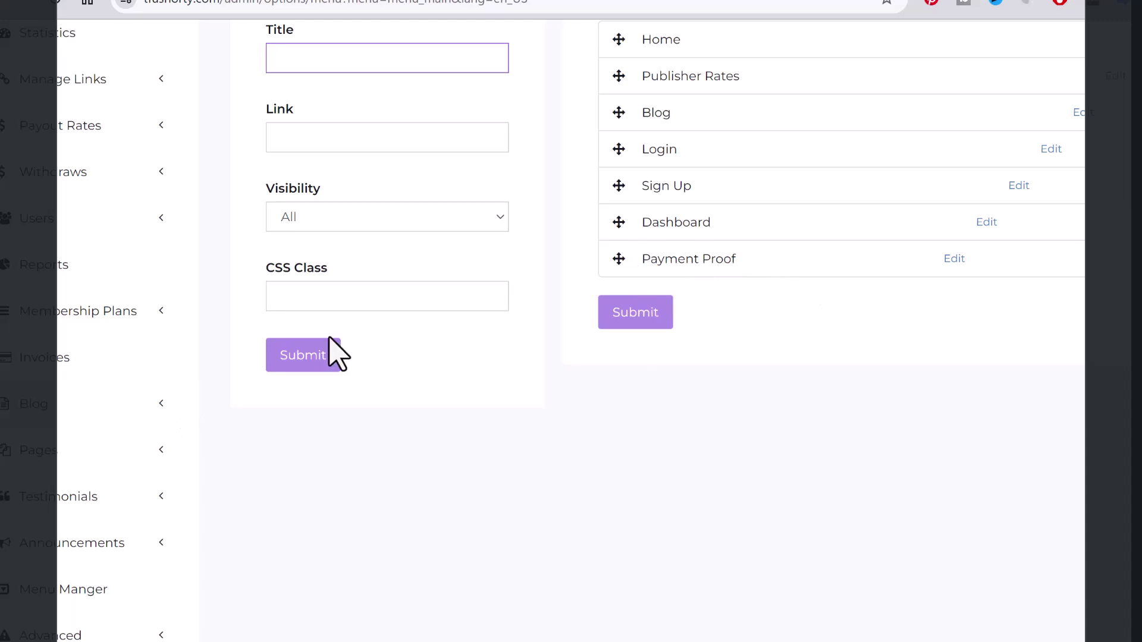
scroll(342, 354, up, 2)
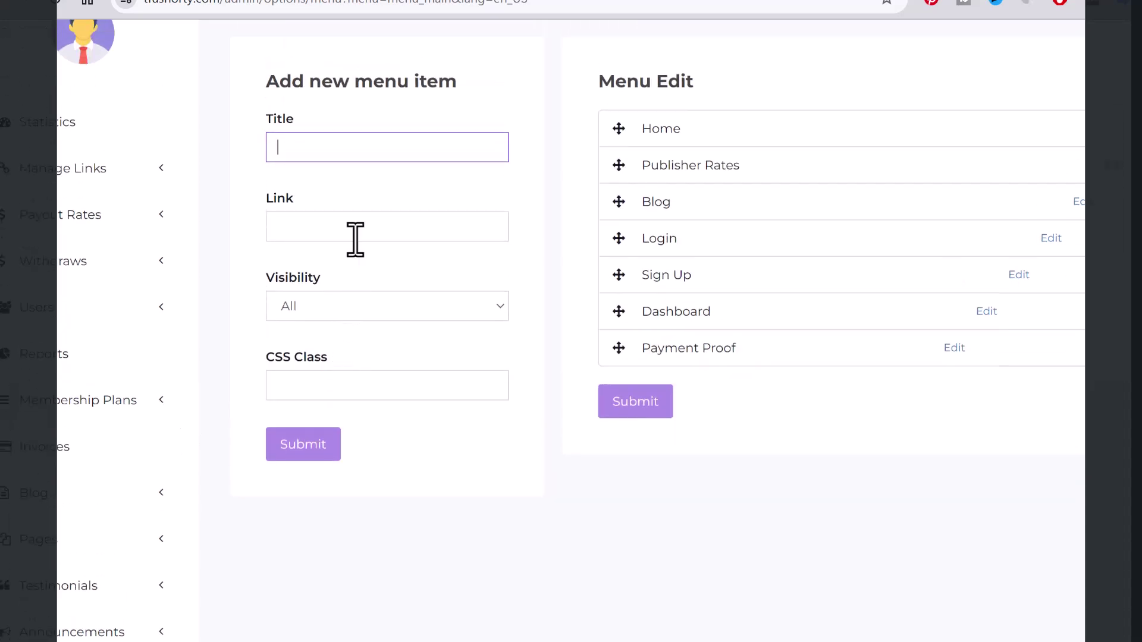
- Expand the Payment Proof item of the main menu and examine its title, link and visibility options
click(955, 349)
scroll(967, 398, down, 3)
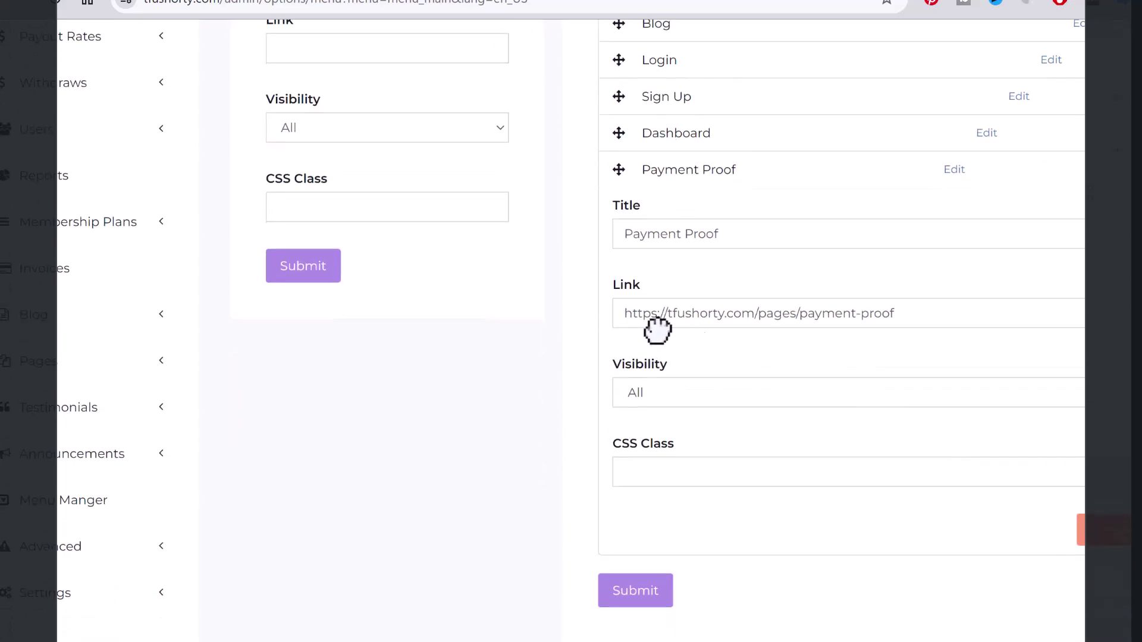
drag(622, 313, 915, 312)
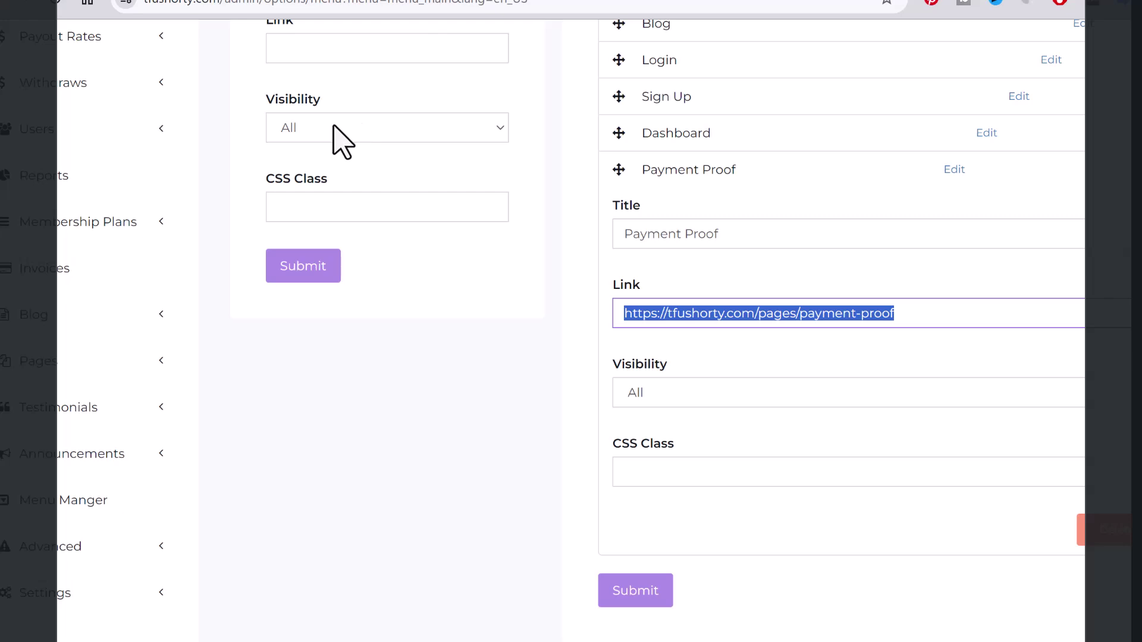
click(705, 398)
click(709, 414)
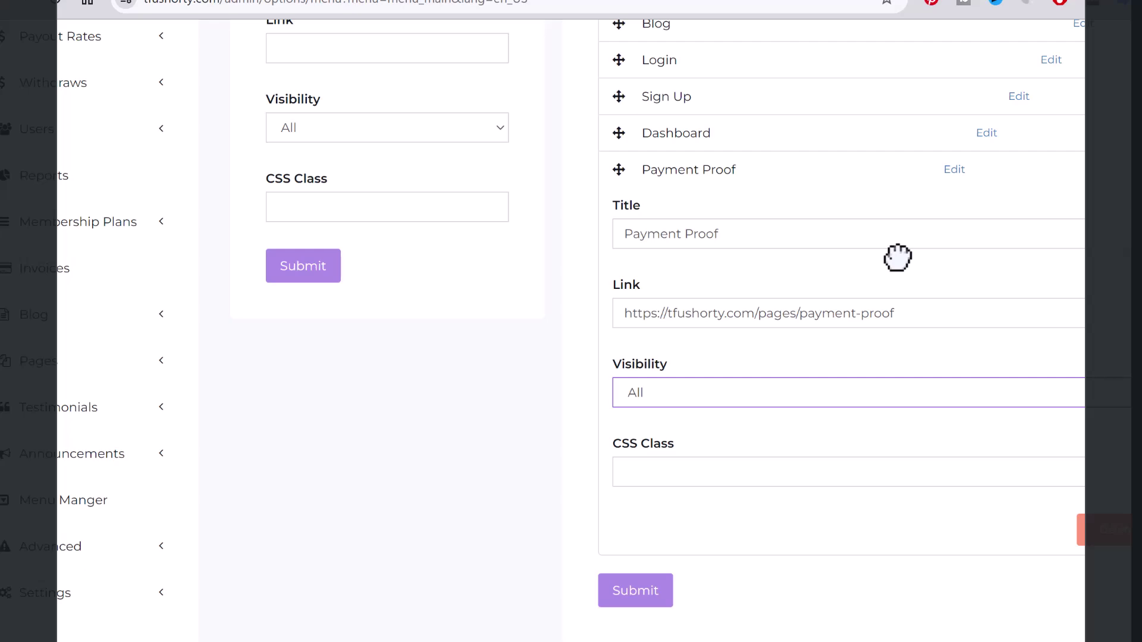
scroll(767, 469, up, 5)
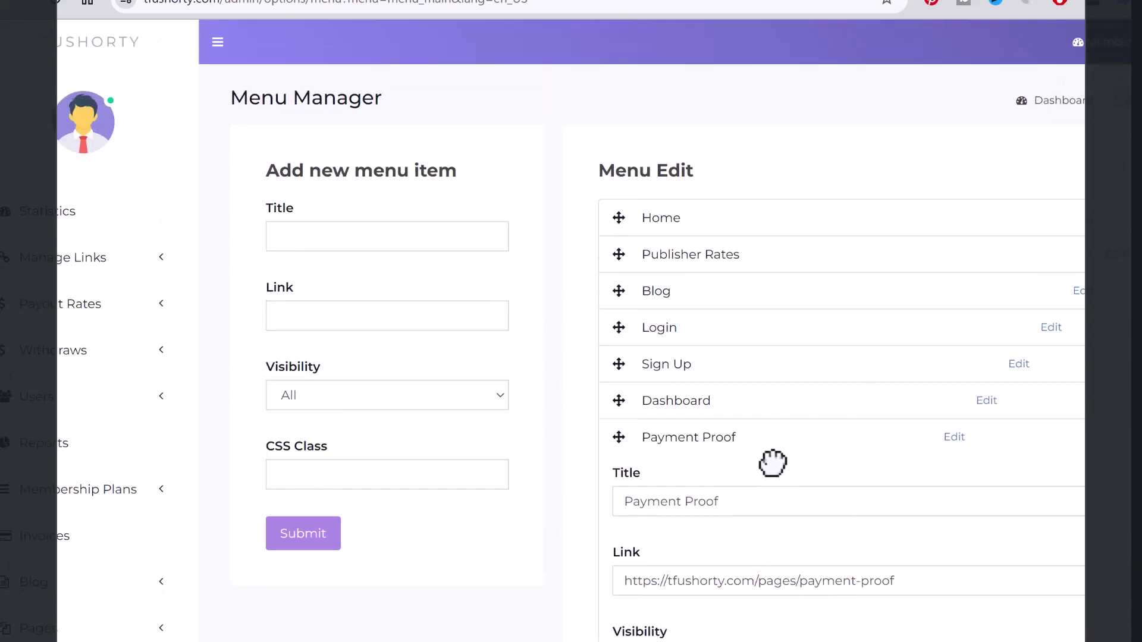
scroll(537, 429, down, 3)
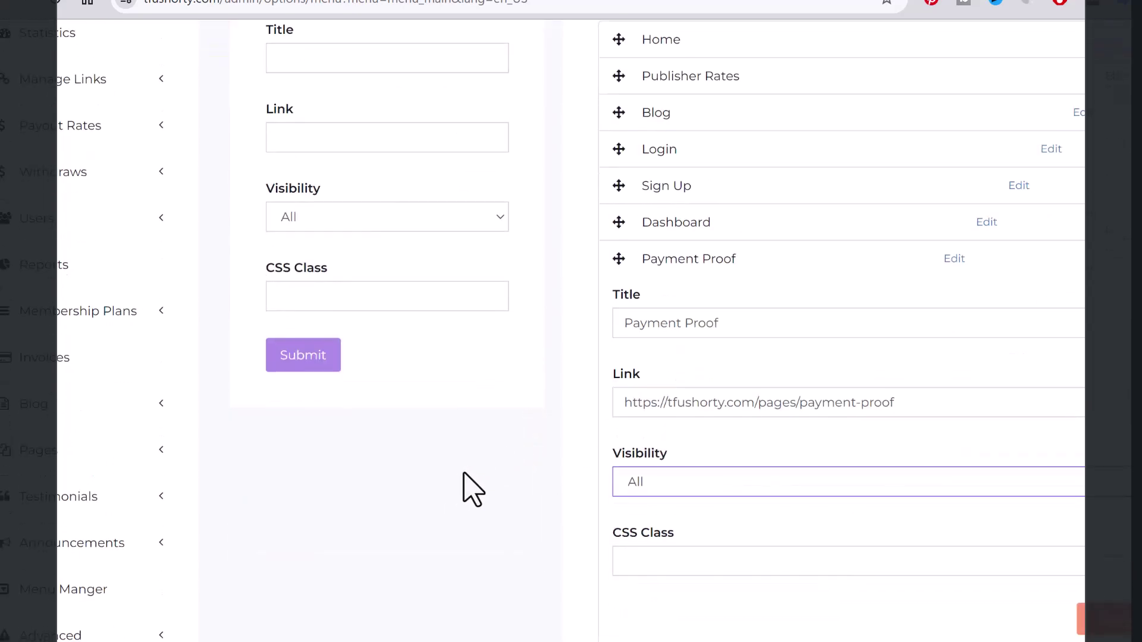
scroll(463, 473, down, 3)
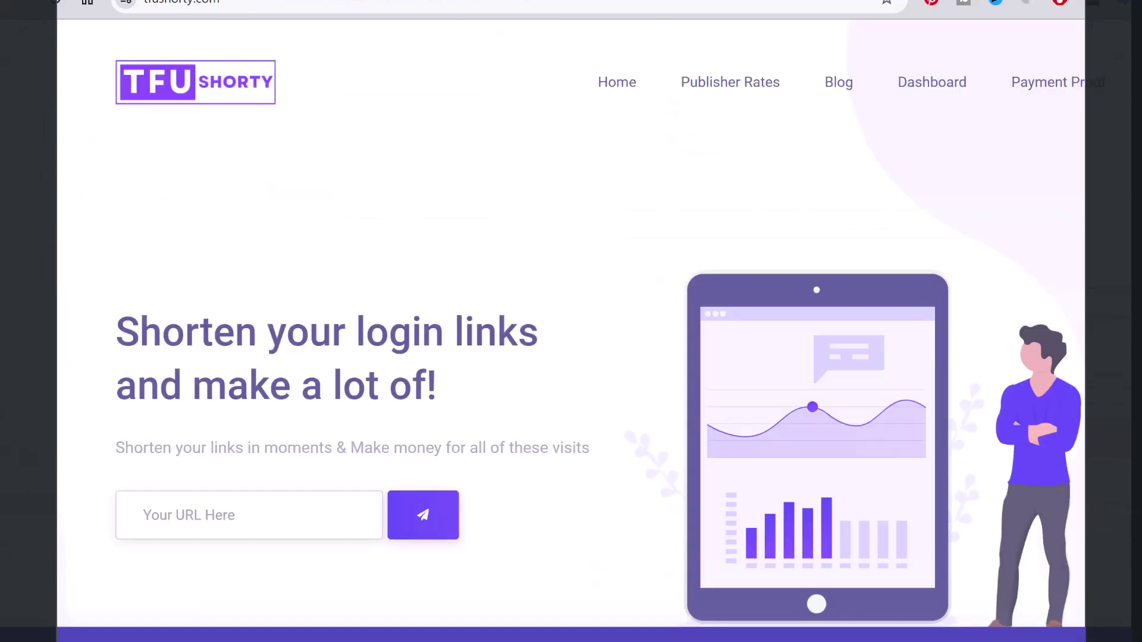
- Look over the lower sections of the home page, and open the Footer Menu in the Menu Manager
scroll(571, 321, down, 20)
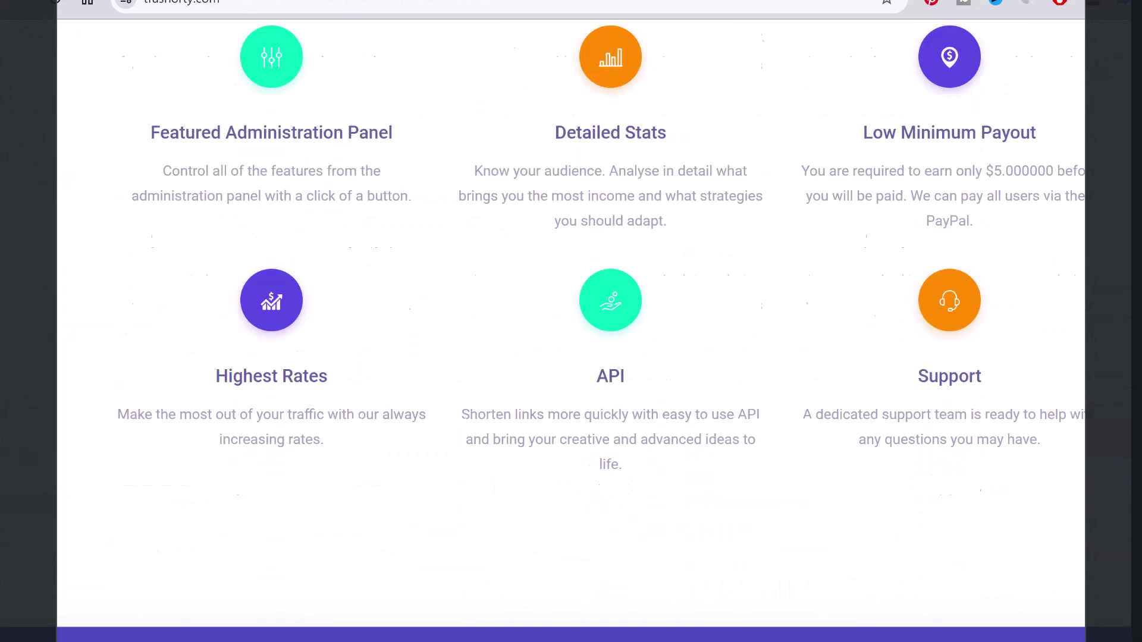
scroll(571, 321, down, 10)
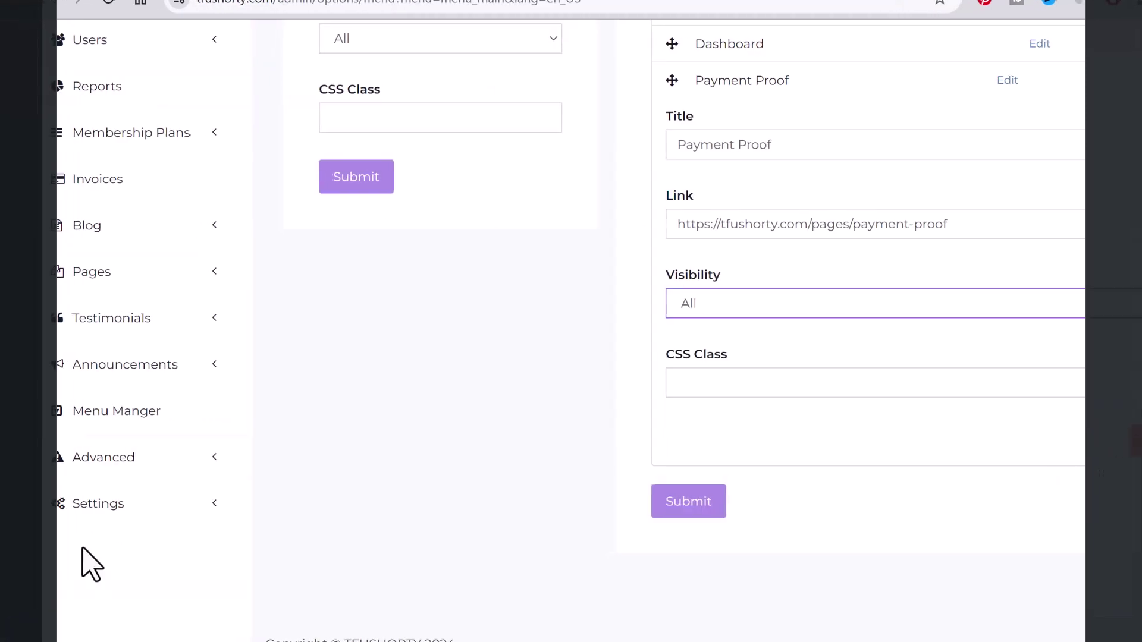
click(98, 416)
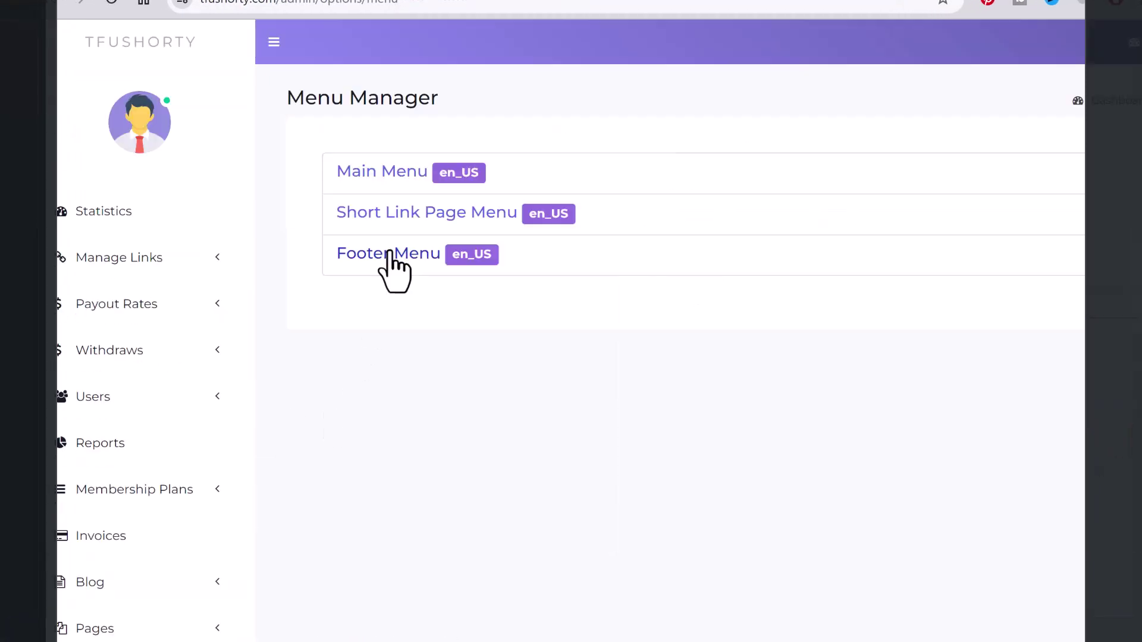
click(390, 254)
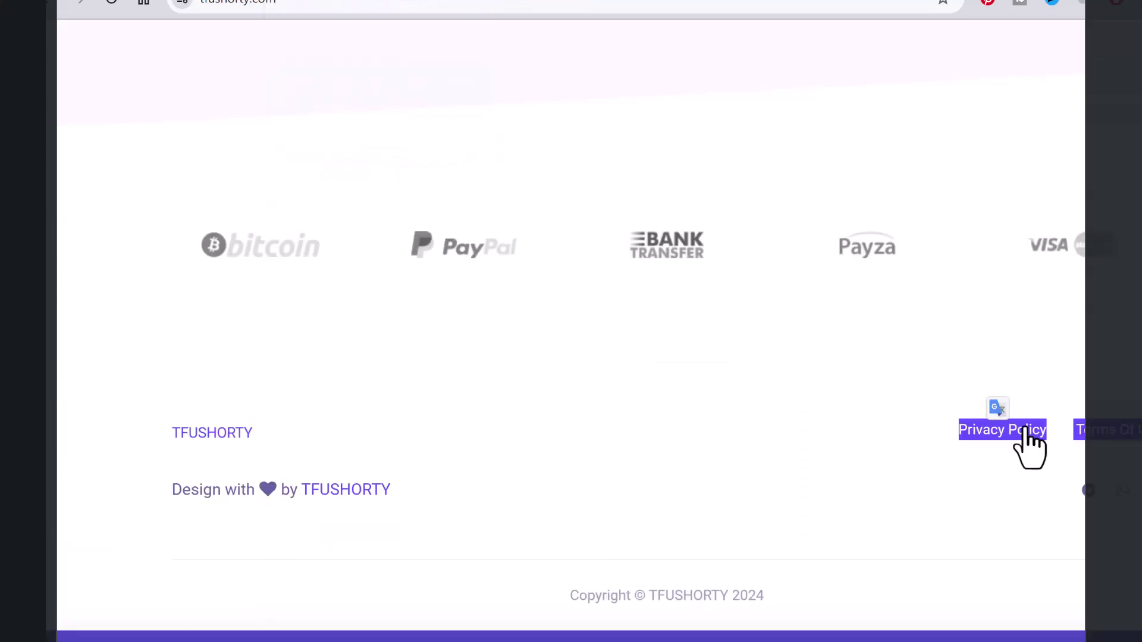
- Highlight the Privacy Policy and Terms of Use links in the home page footer, and compare them with the Footer Menu items
click(1005, 503)
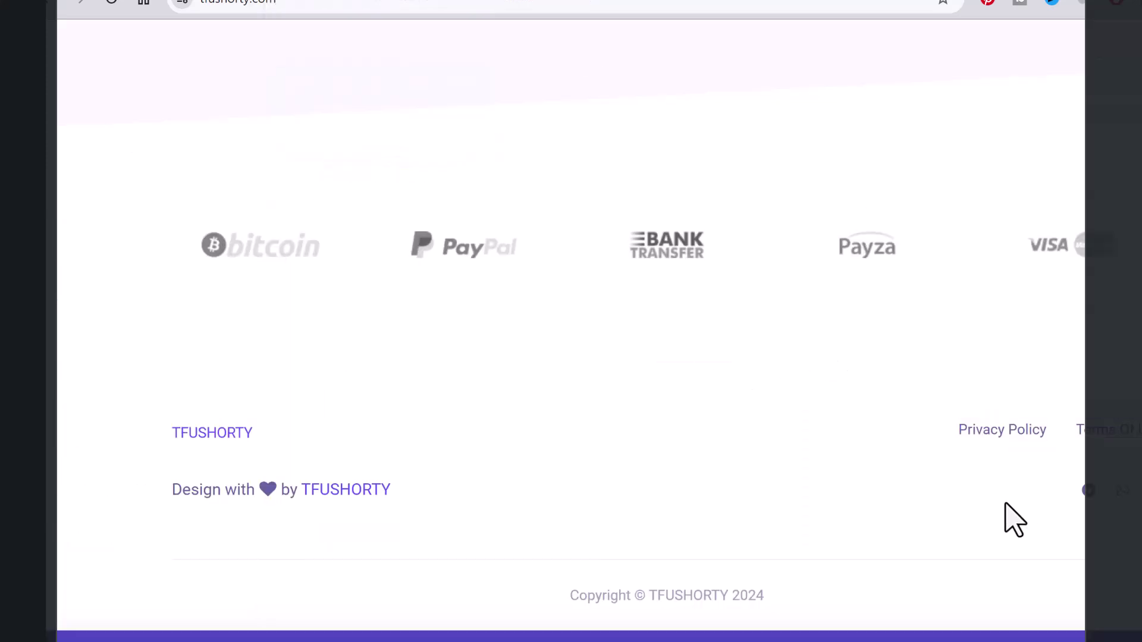
drag(952, 447, 1130, 429)
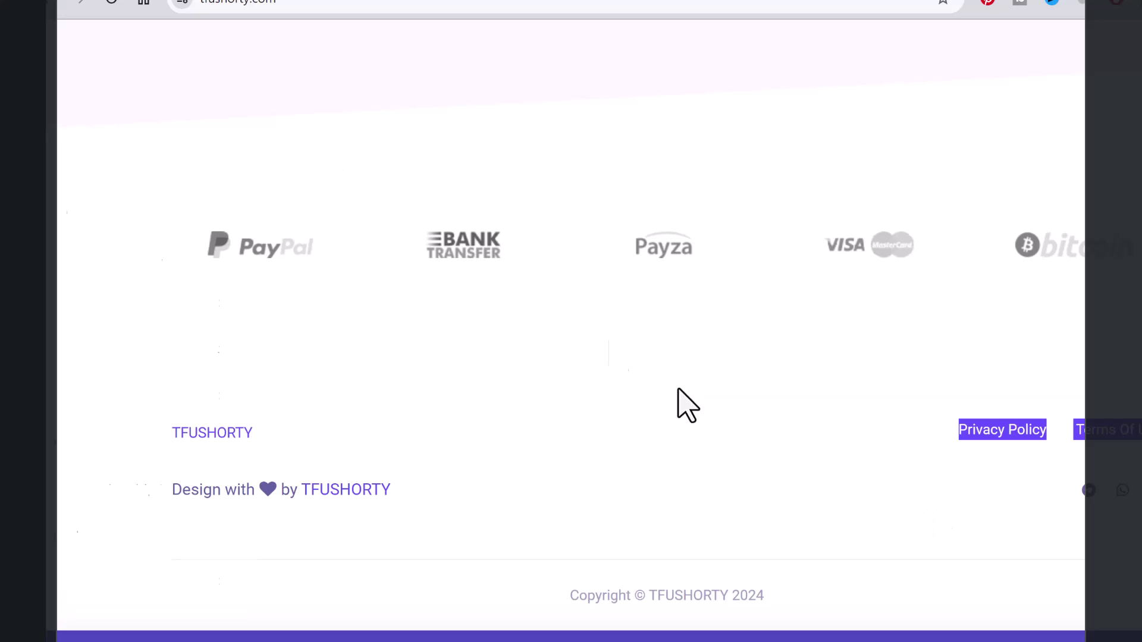
key(ctrl+Tab)
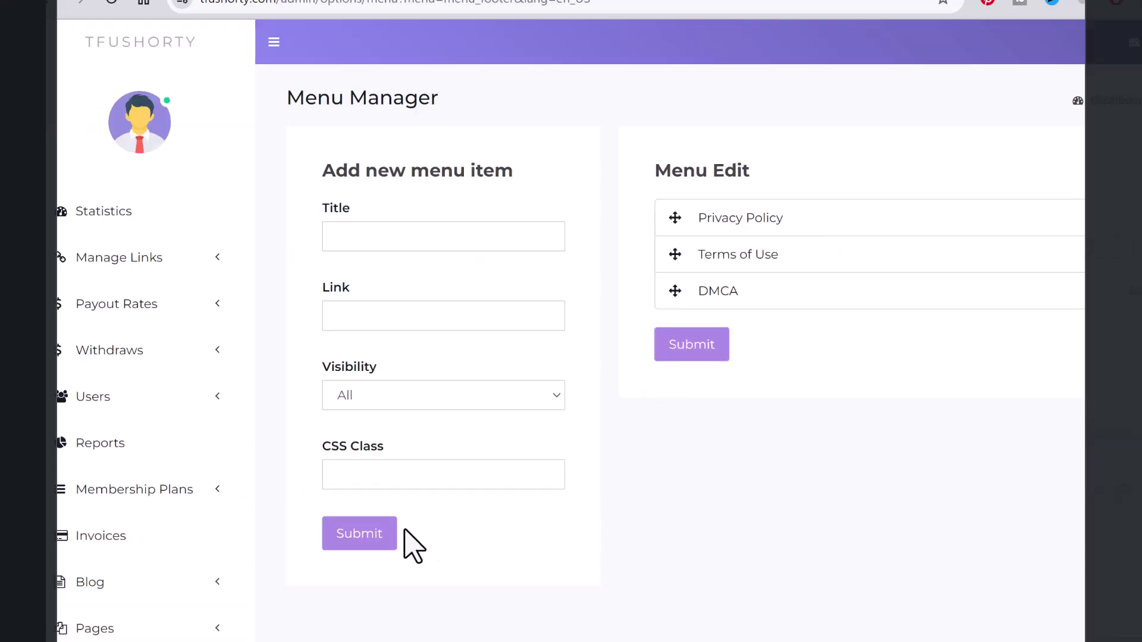
scroll(250, 505, down, 3)
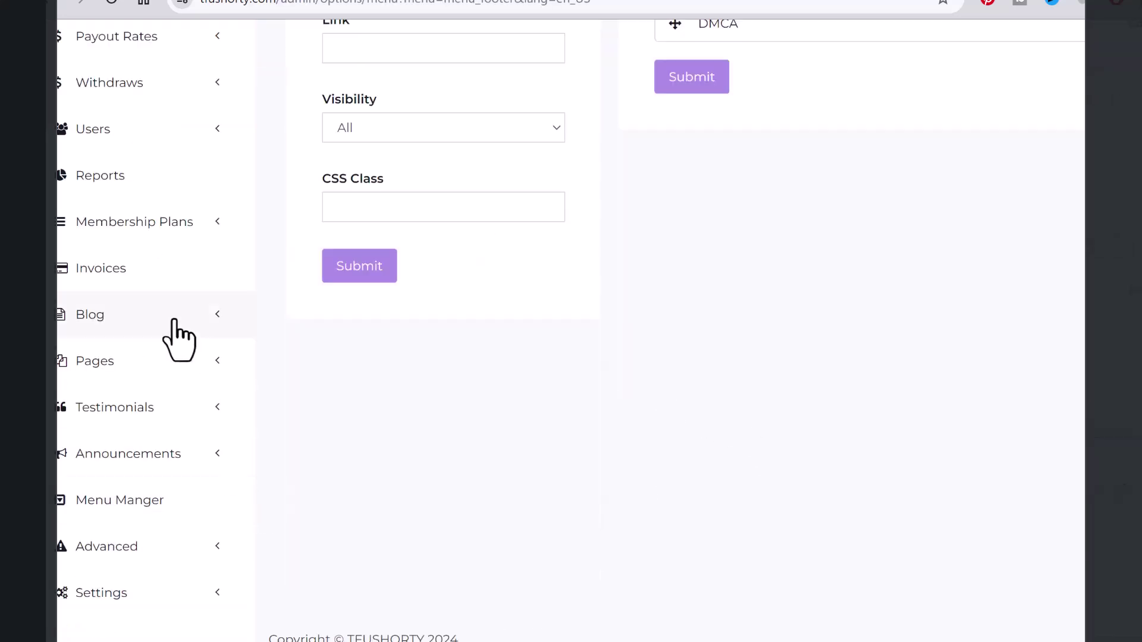
- Go back to the top of the home page, view the site's Blog page, and return to the home page
key(ctrl+Tab)
scroll(783, 204, up, 10)
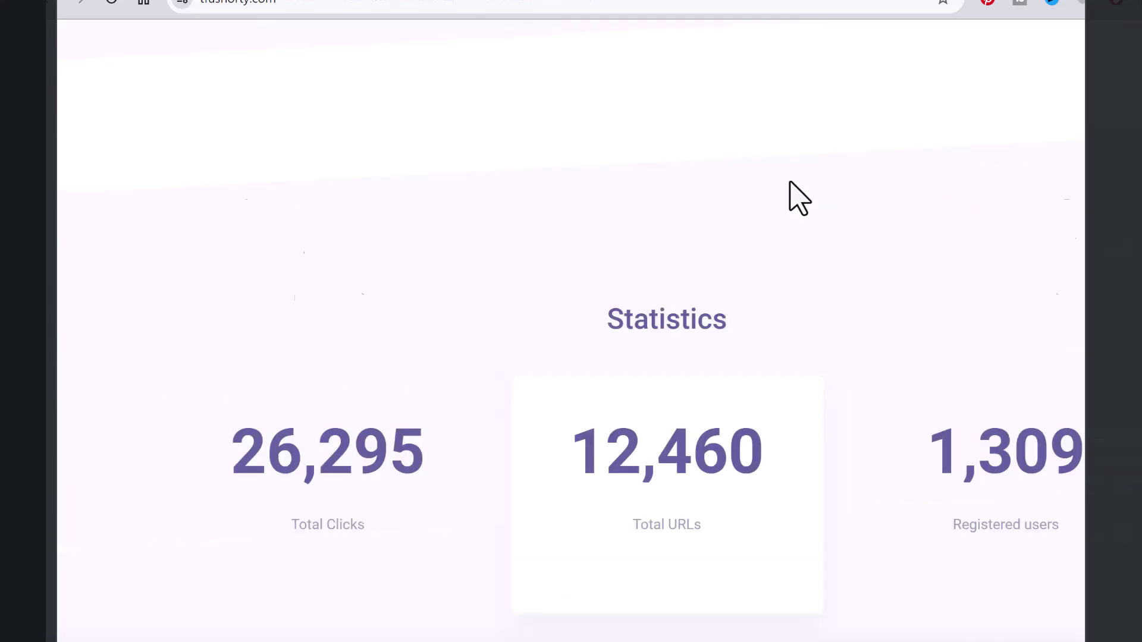
scroll(840, 171, up, 15)
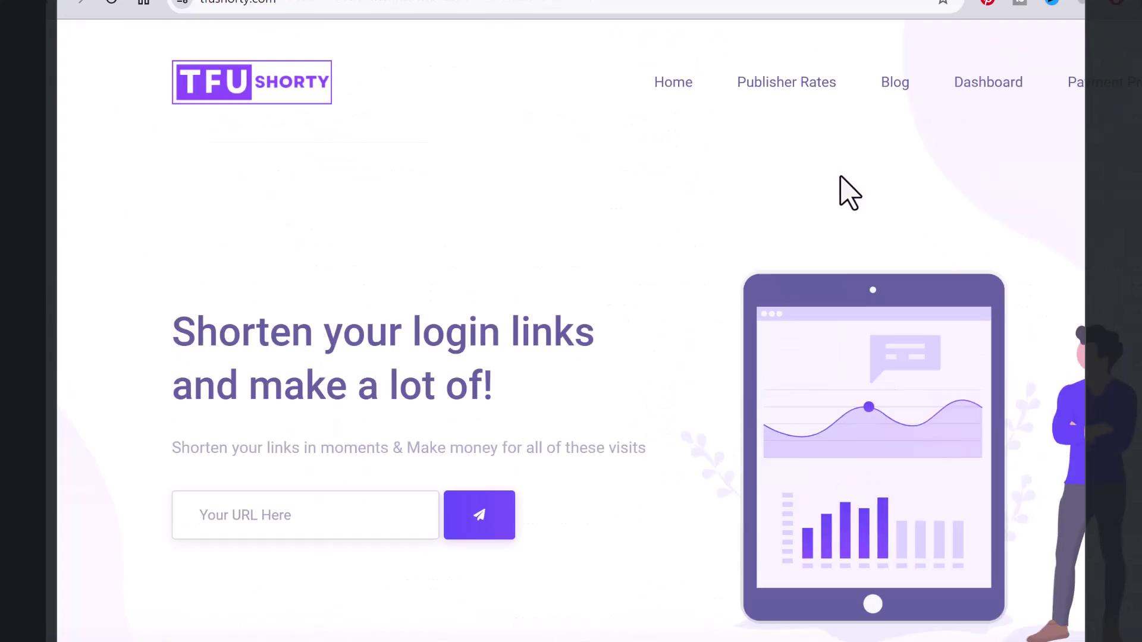
click(895, 83)
key(alt+Left)
- Return to the admin area and view the list of blog posts
key(ctrl+shift+Tab)
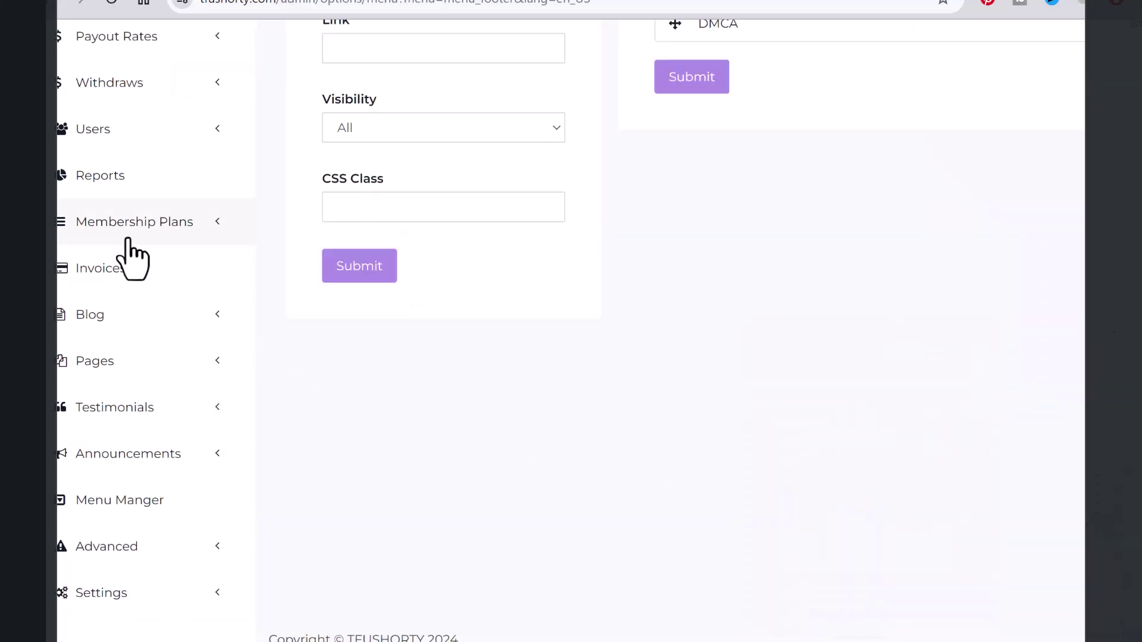
scroll(197, 345, up, 1)
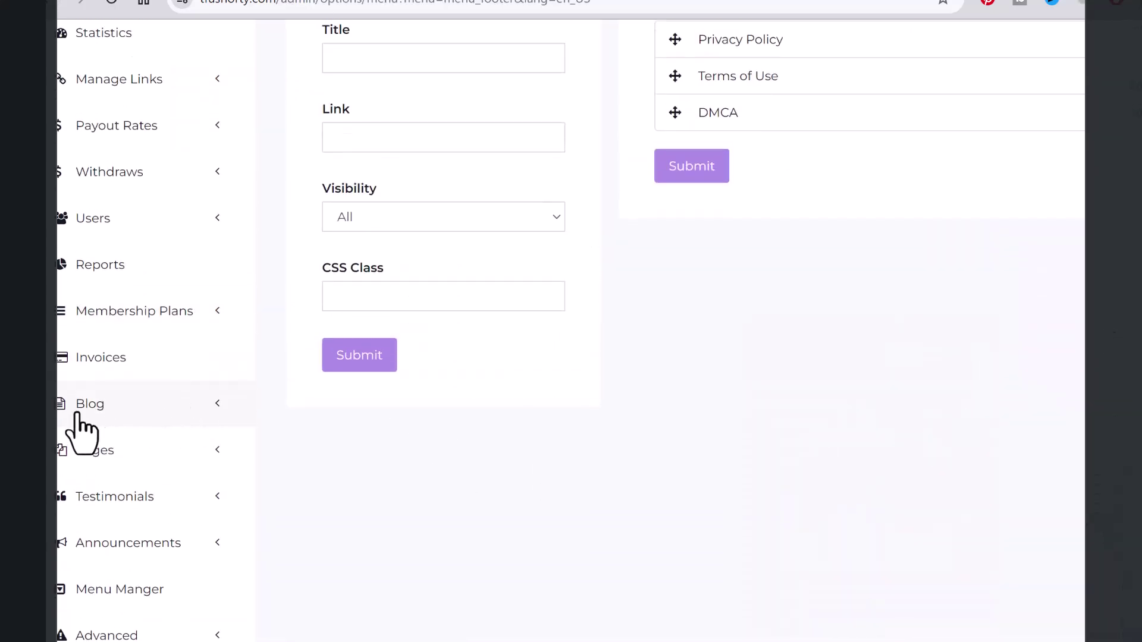
click(145, 410)
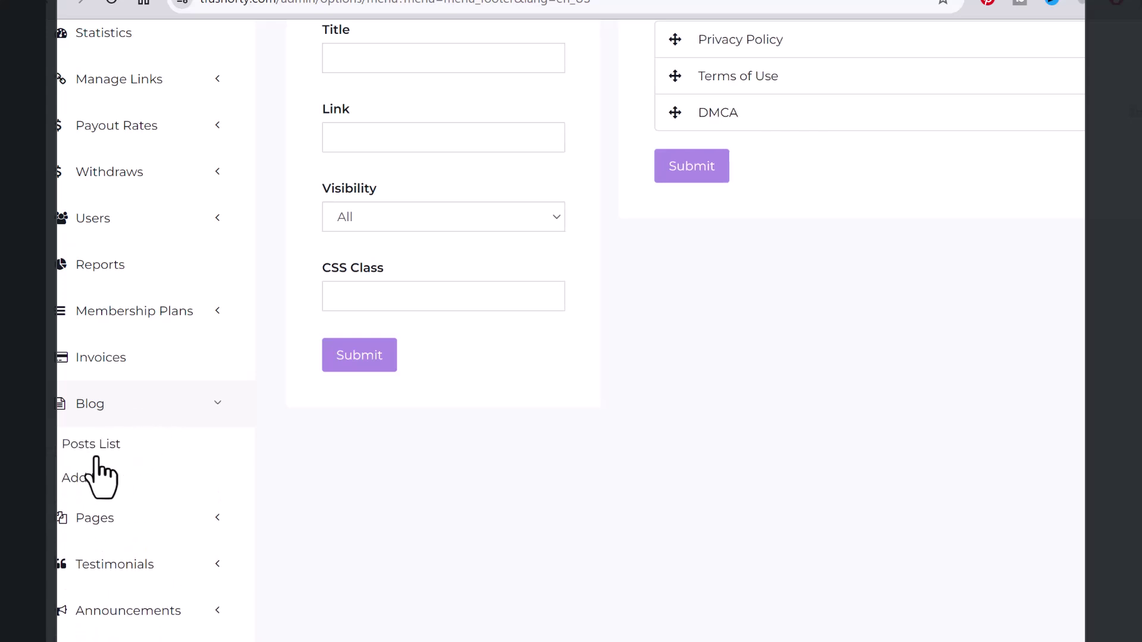
click(117, 450)
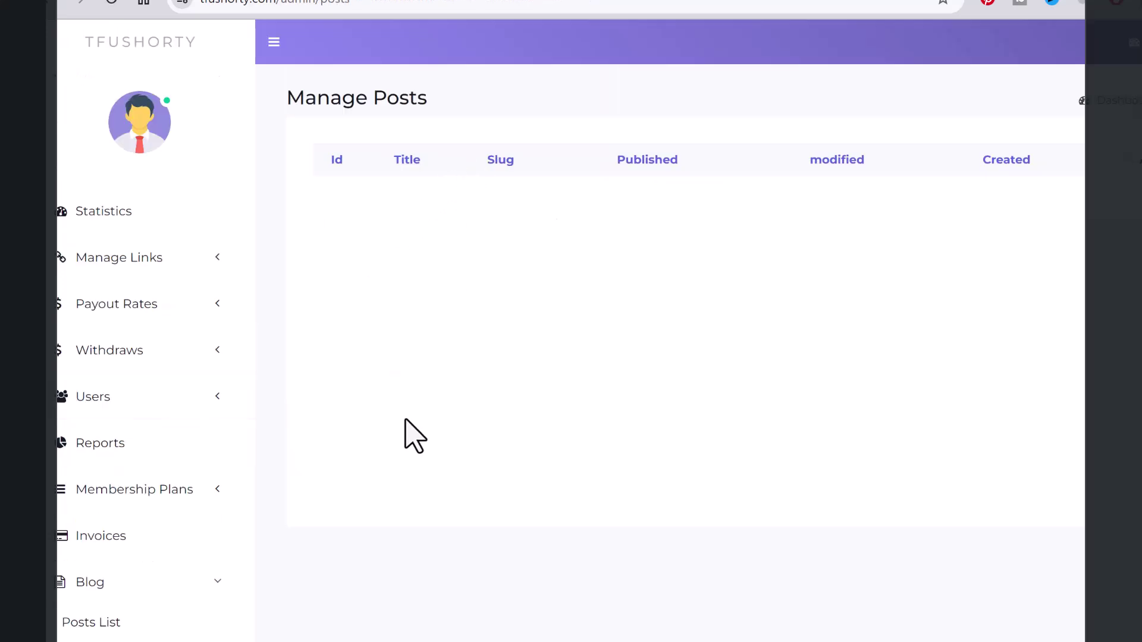
scroll(420, 460, down, 3)
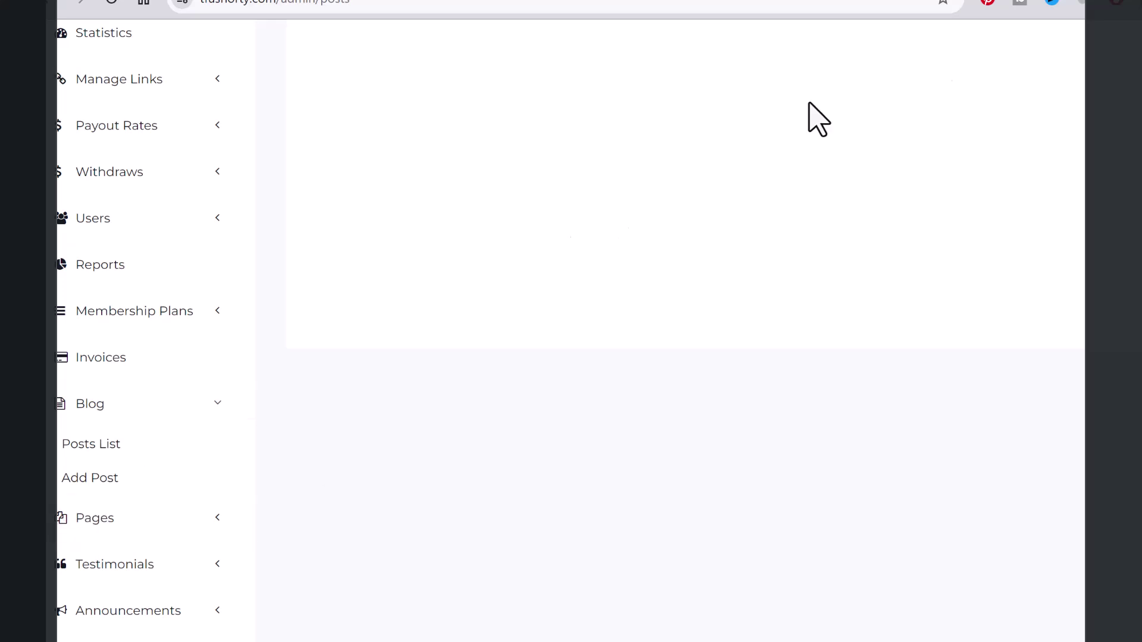
- Open a new blog post form and examine its Title, Slug, Published, description and meta fields without filling them in
click(103, 483)
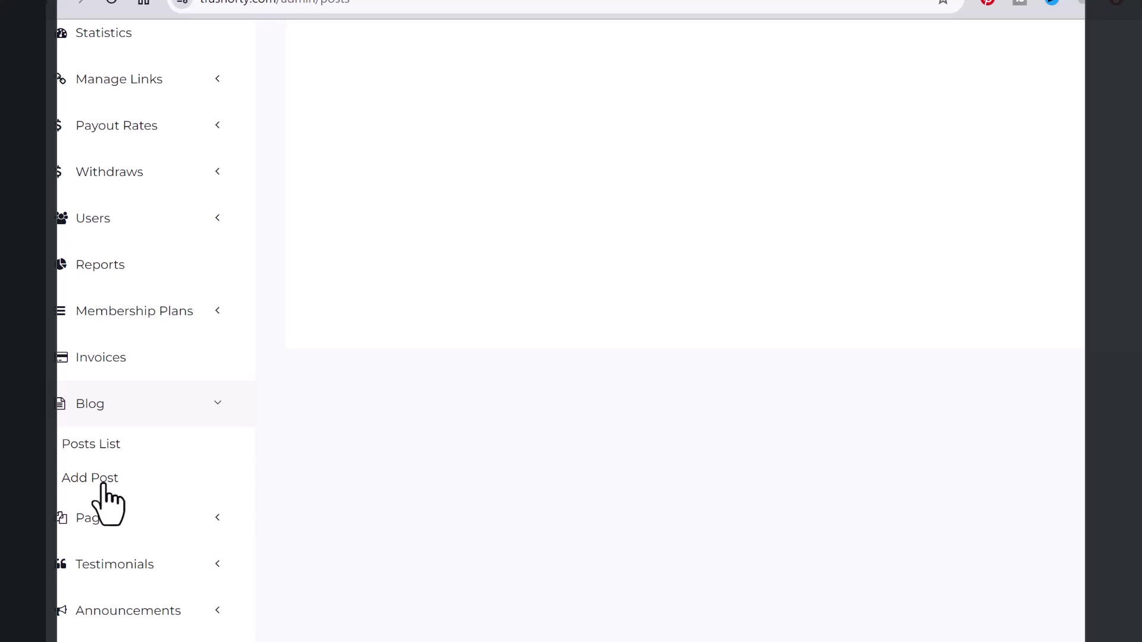
click(95, 483)
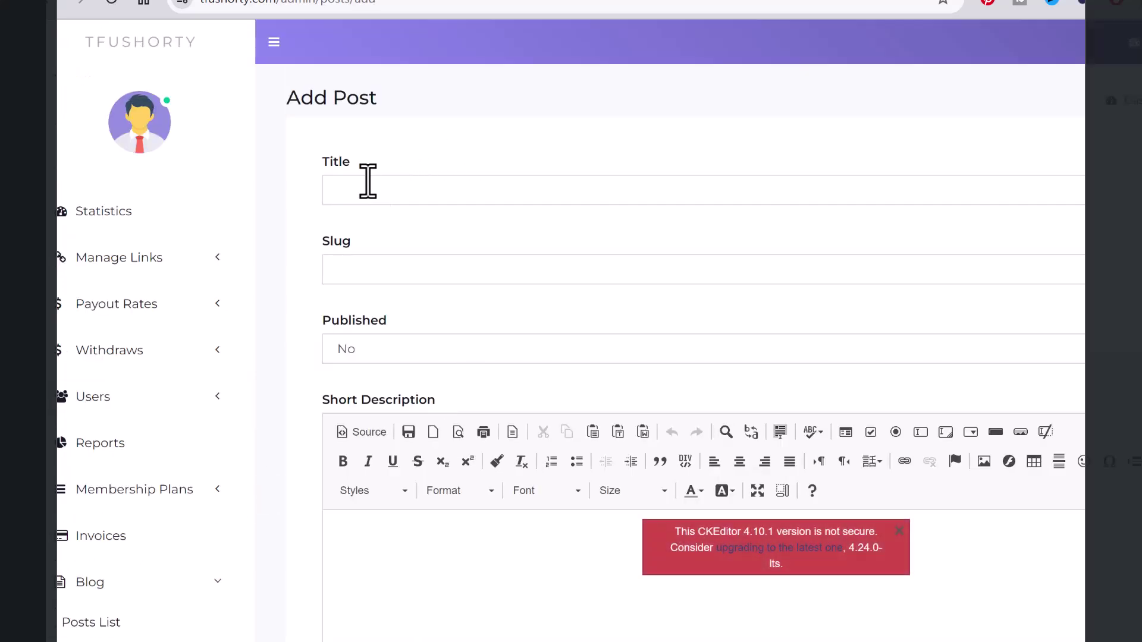
click(363, 351)
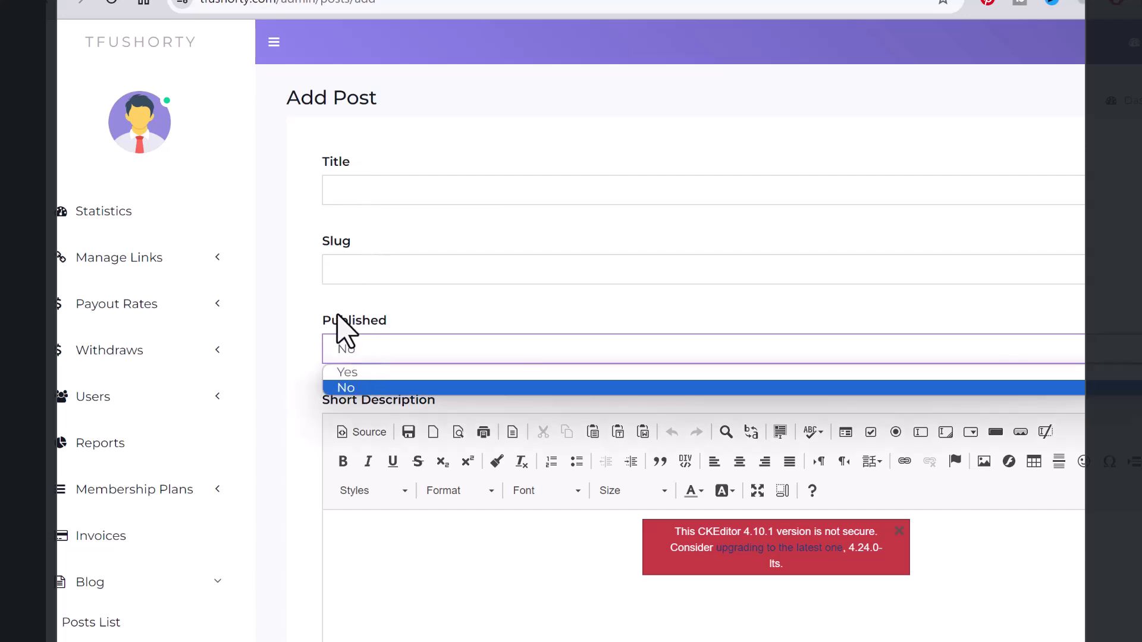
scroll(517, 315, down, 5)
scroll(438, 551, down, 5)
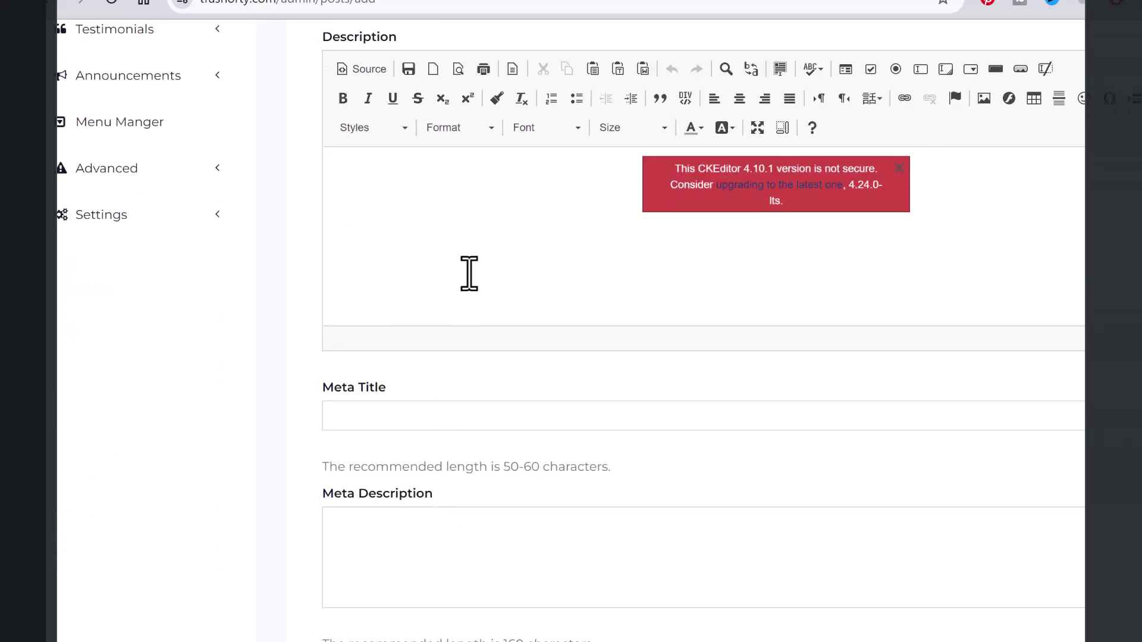
scroll(544, 497, down, 3)
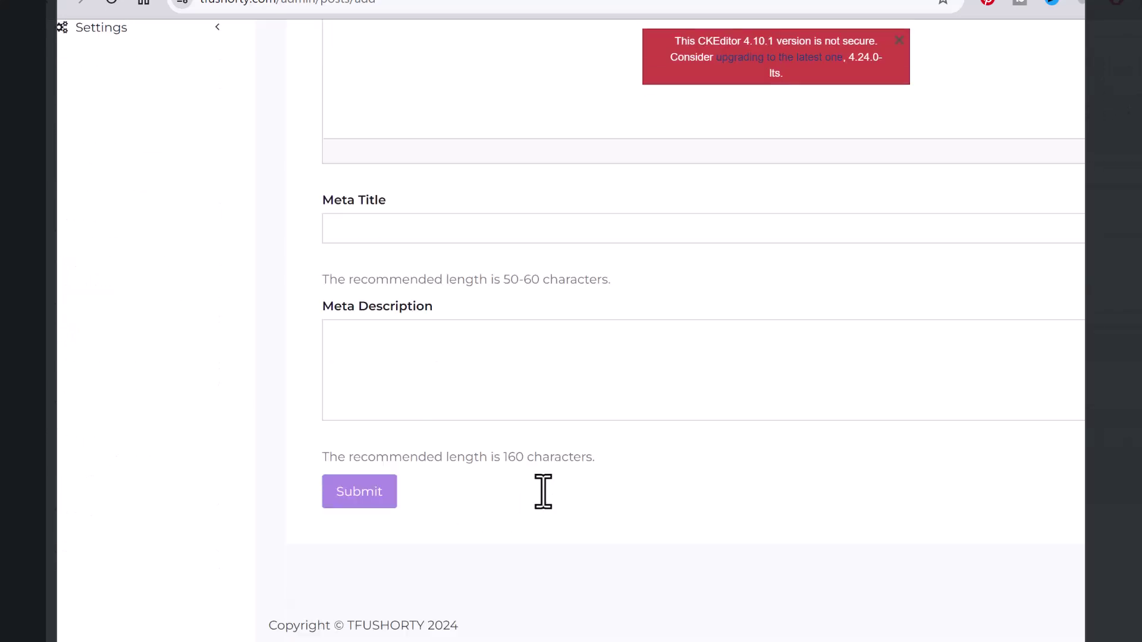
scroll(413, 533, up, 6)
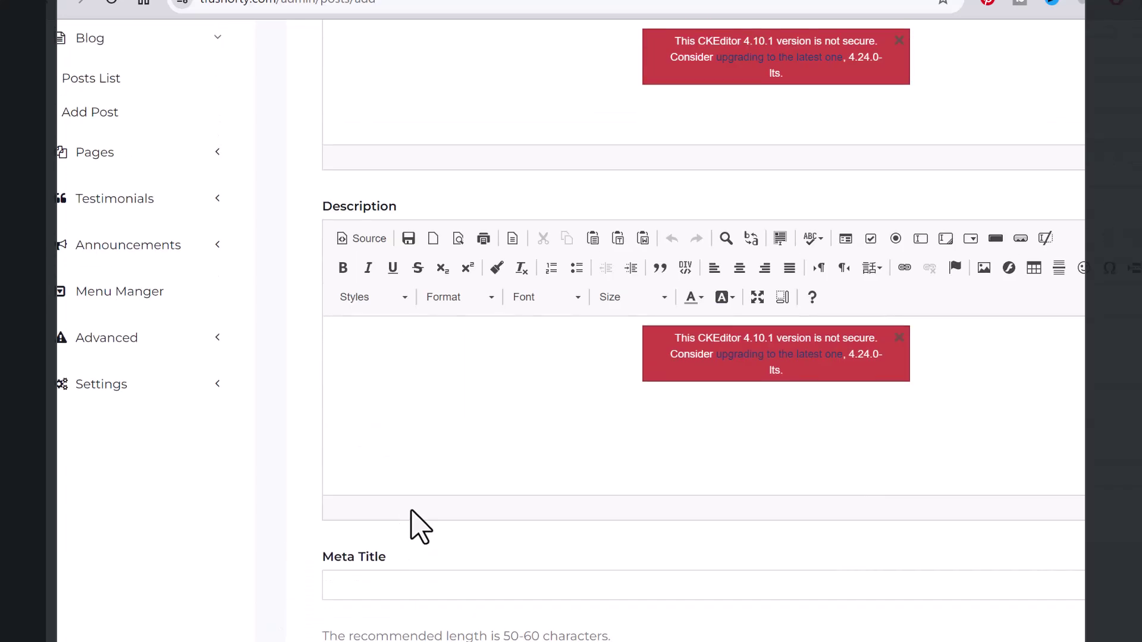
scroll(979, 395, up, 9)
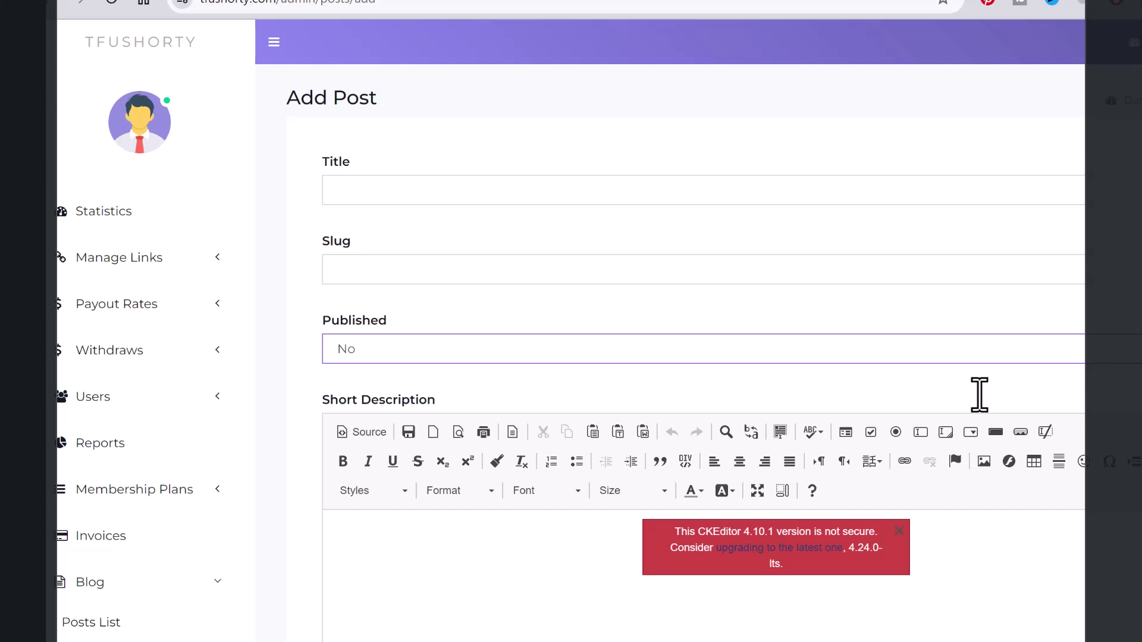